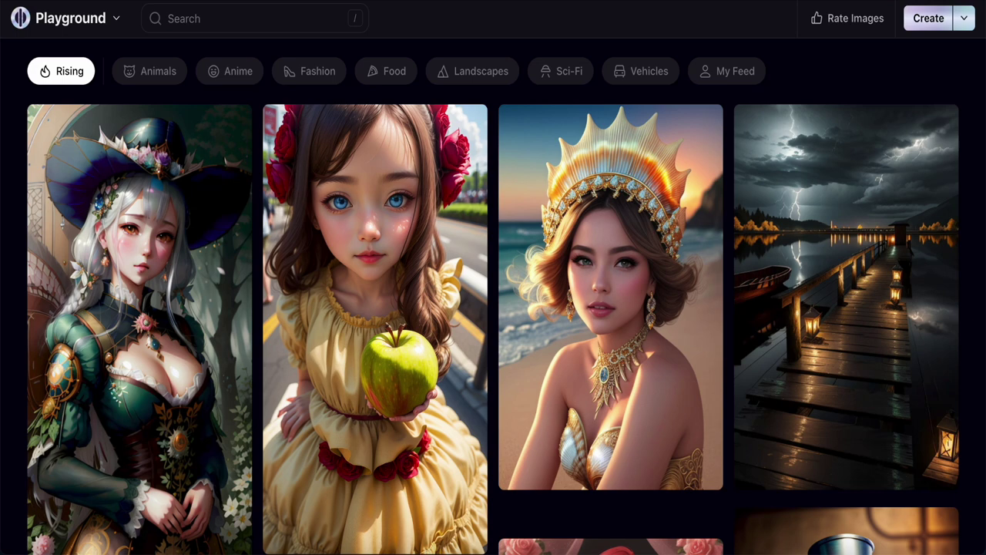
Browse the AI-generated images in the Rising section of the community feed.
scroll(509, 366, "down", 2)
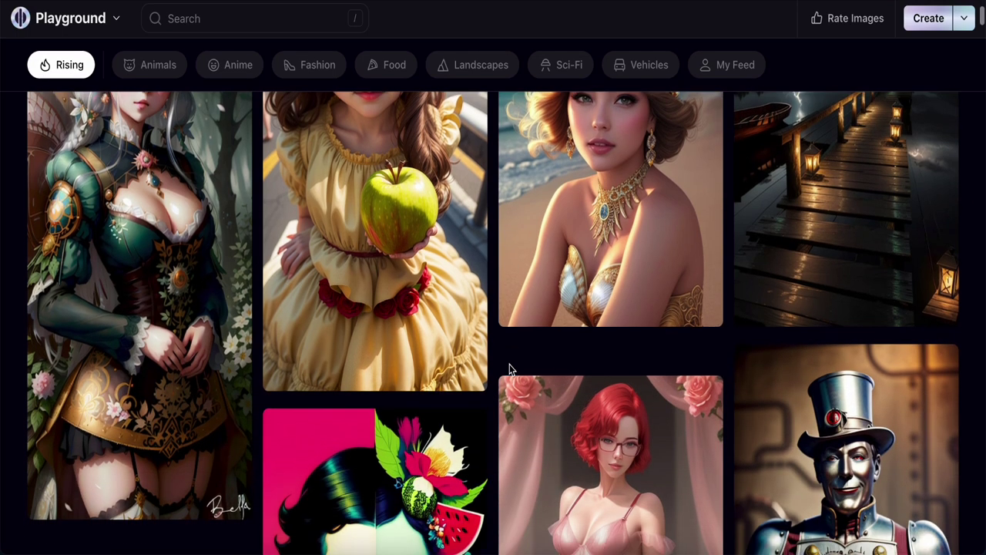
scroll(509, 369, "down", 5)
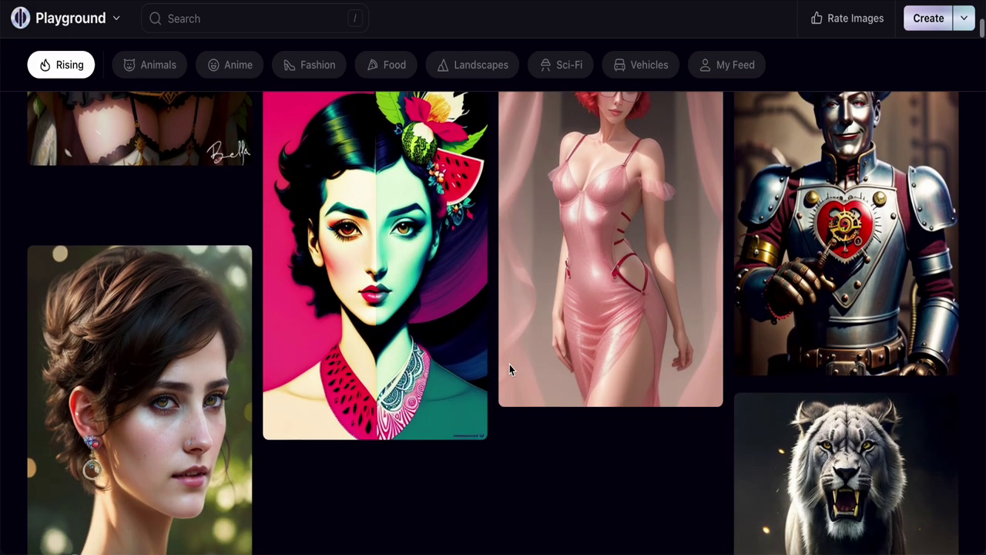
scroll(510, 369, "down", 3)
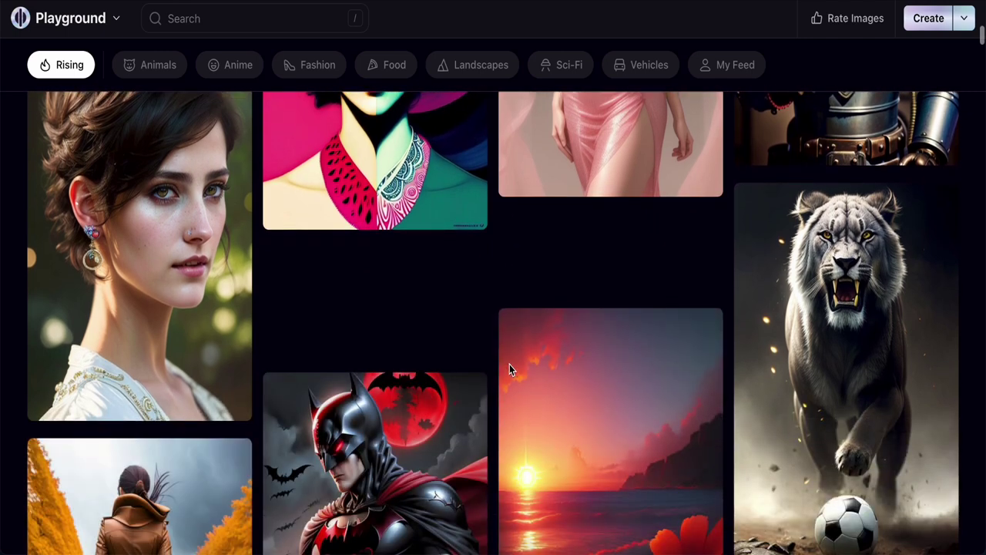
scroll(509, 369, "down", 5)
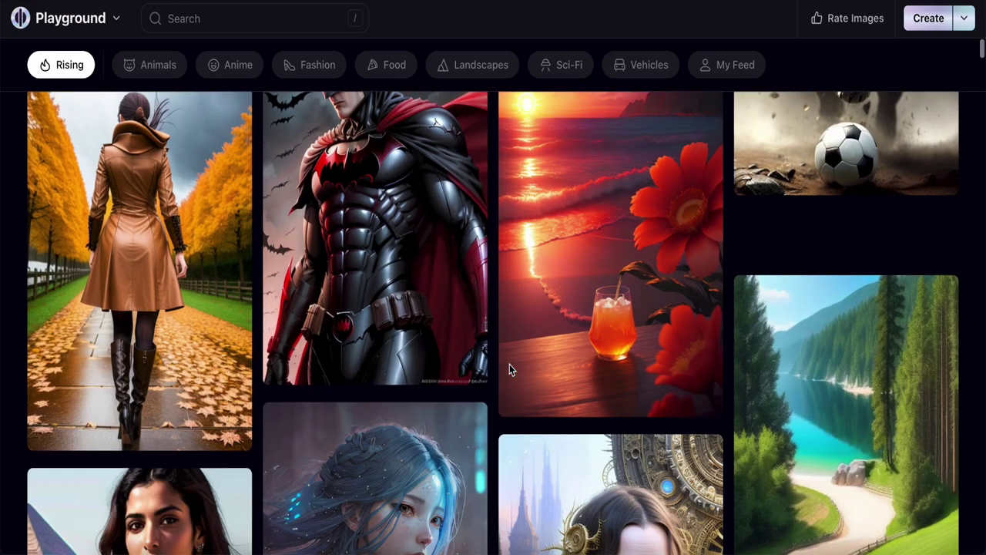
scroll(509, 369, "down", 6)
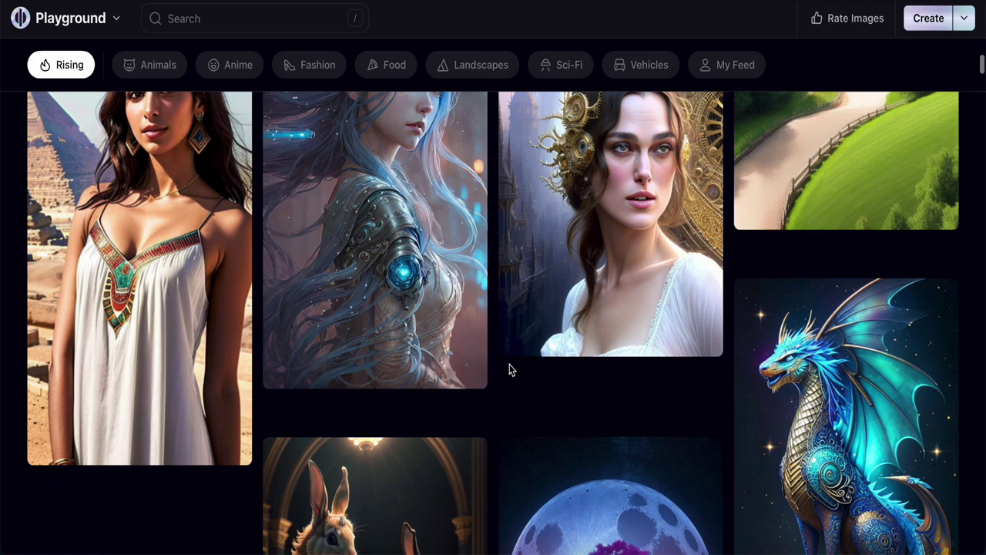
scroll(509, 369, "down", 4)
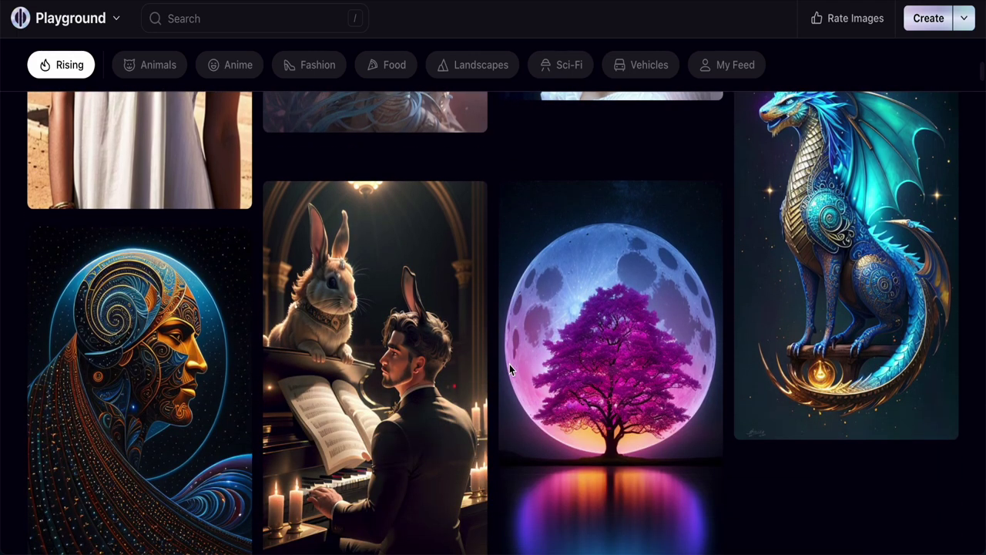
scroll(509, 370, "down", 1)
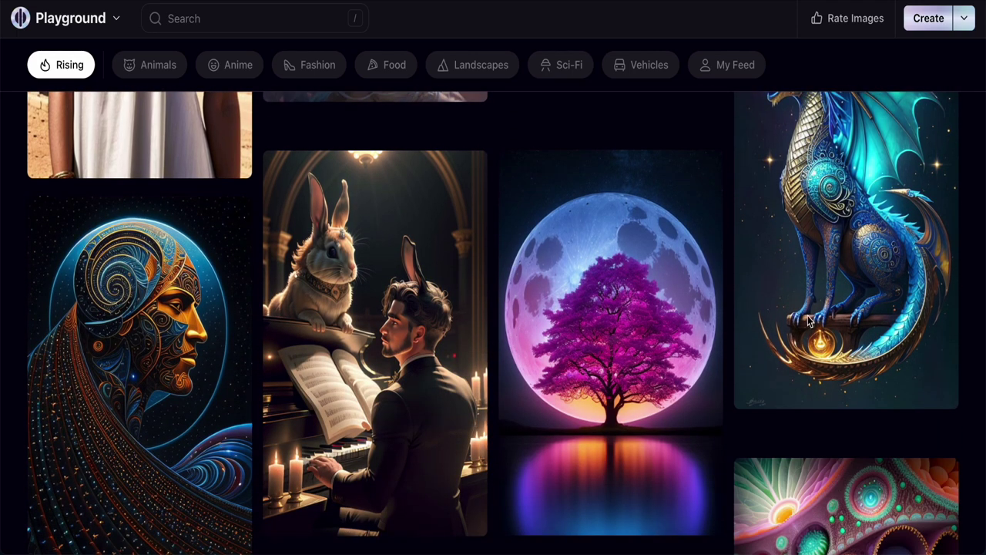
scroll(544, 343, "down", 5)
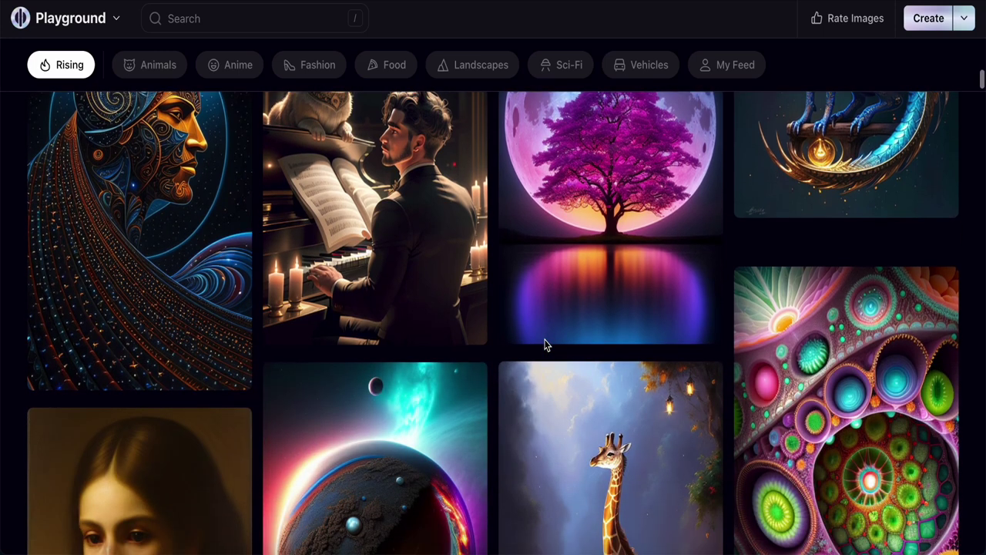
scroll(544, 343, "down", 5)
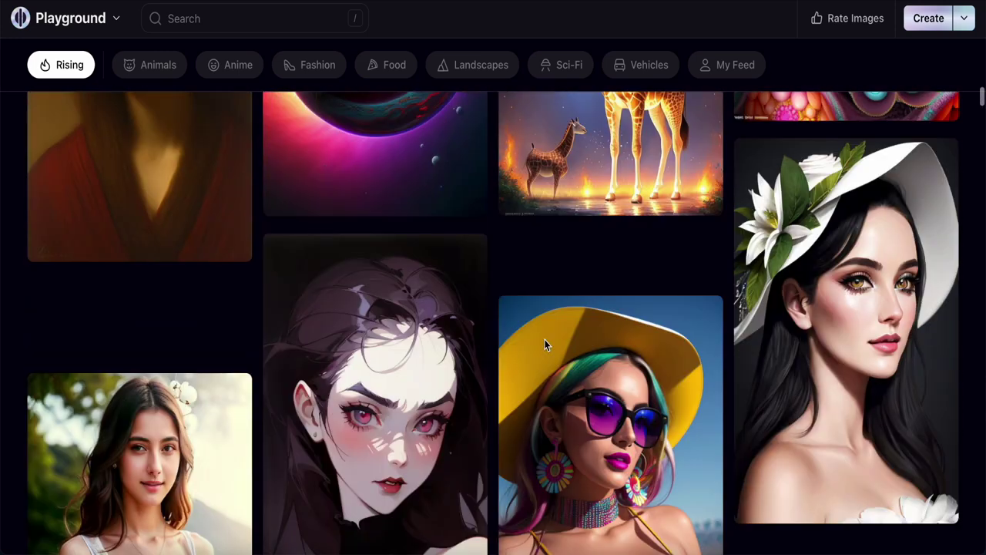
scroll(544, 345, "down", 2)
scroll(543, 342, "down", 1)
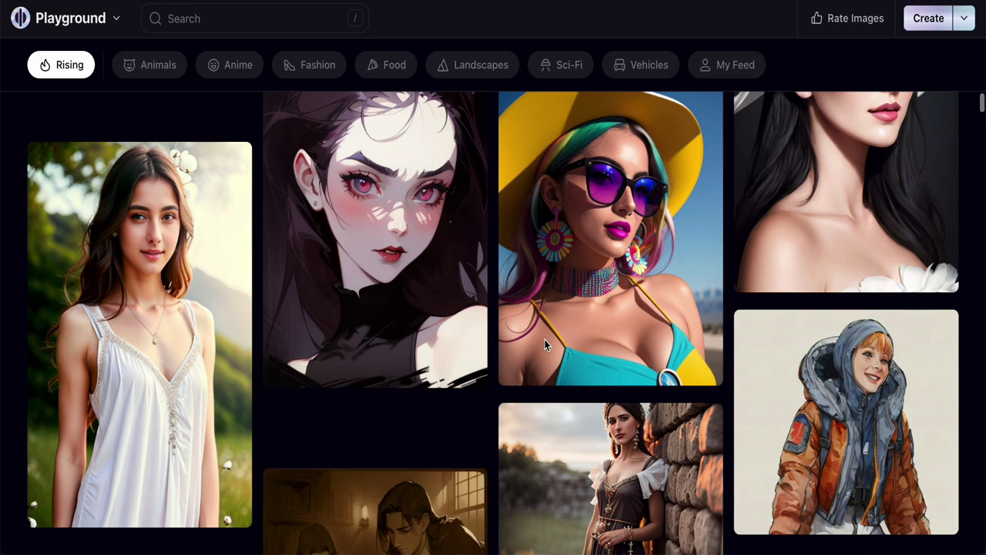
Open the "Beautiful portrait of a goddess posing in realistic cotton" image and read its prompt and the terms removed from it.
mouse_move(188, 299)
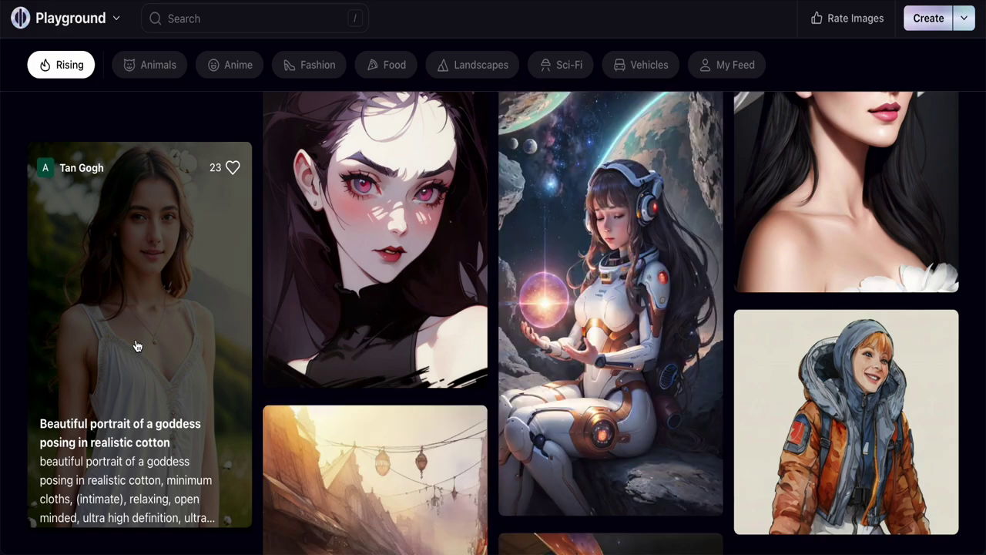
left_click(142, 332)
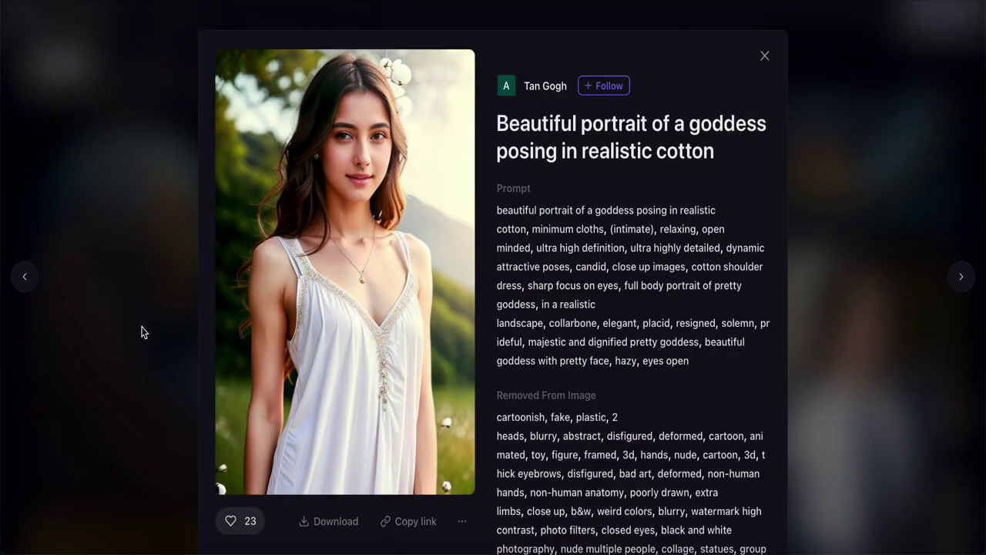
scroll(642, 248, "down", 1)
scroll(643, 248, "down", 3)
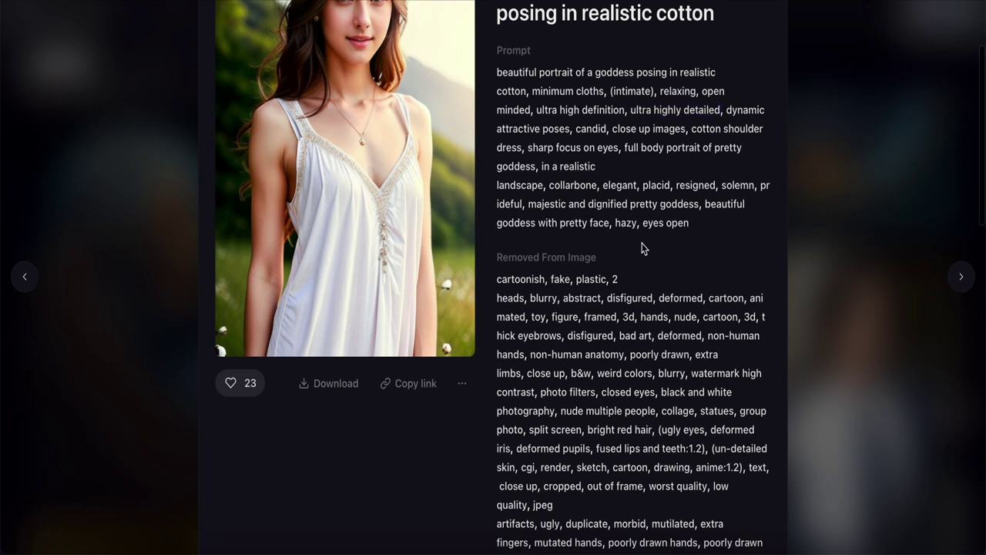
scroll(643, 248, "up", 2)
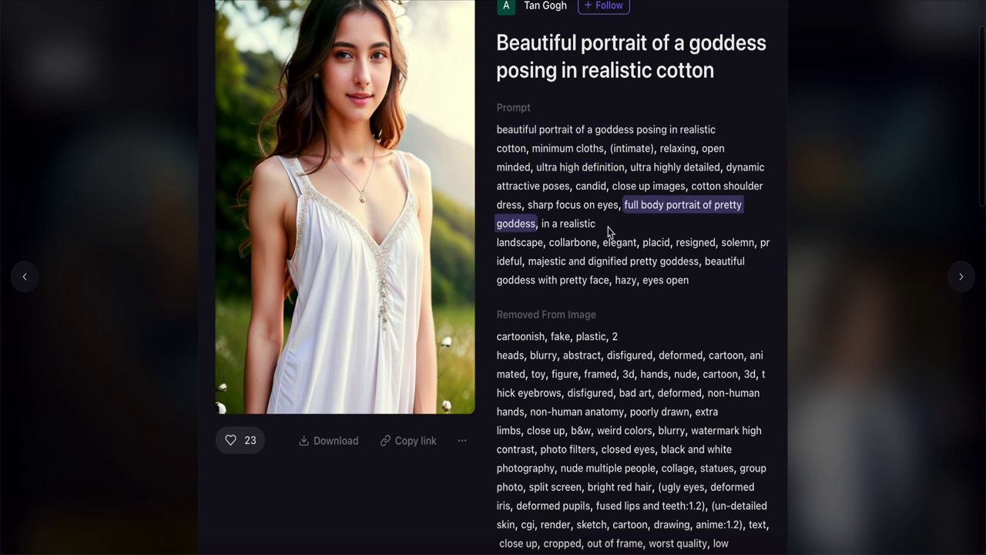
scroll(649, 314, "down", 3)
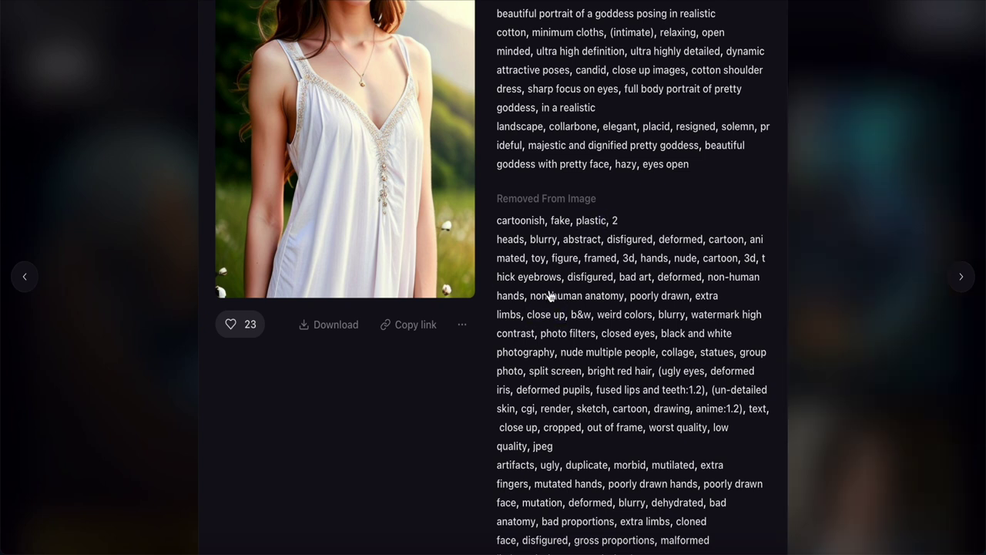
scroll(533, 271, "up", 1)
scroll(533, 271, "up", 1)
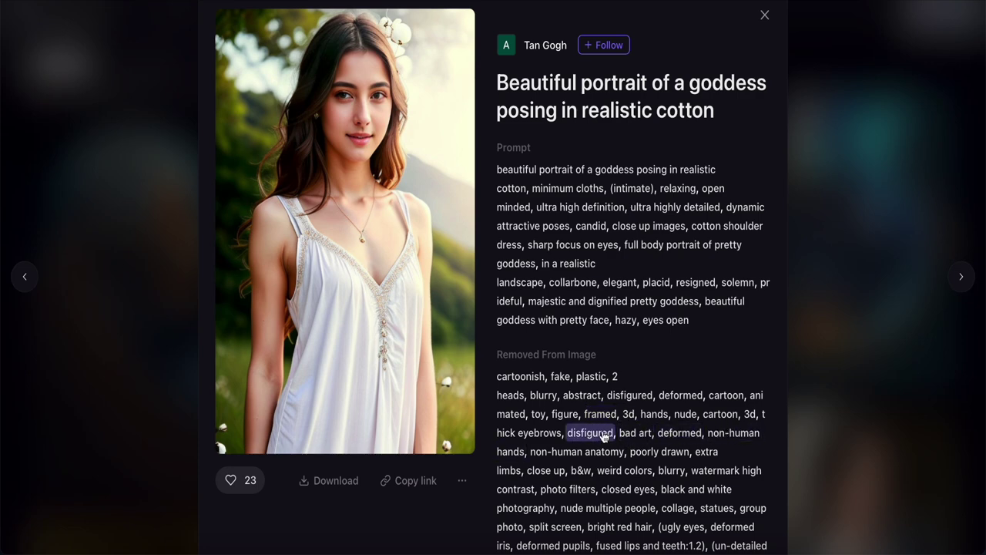
Review the goddess portrait's generation settings, copy its prompt, and close the image details.
scroll(544, 381, "down", 1)
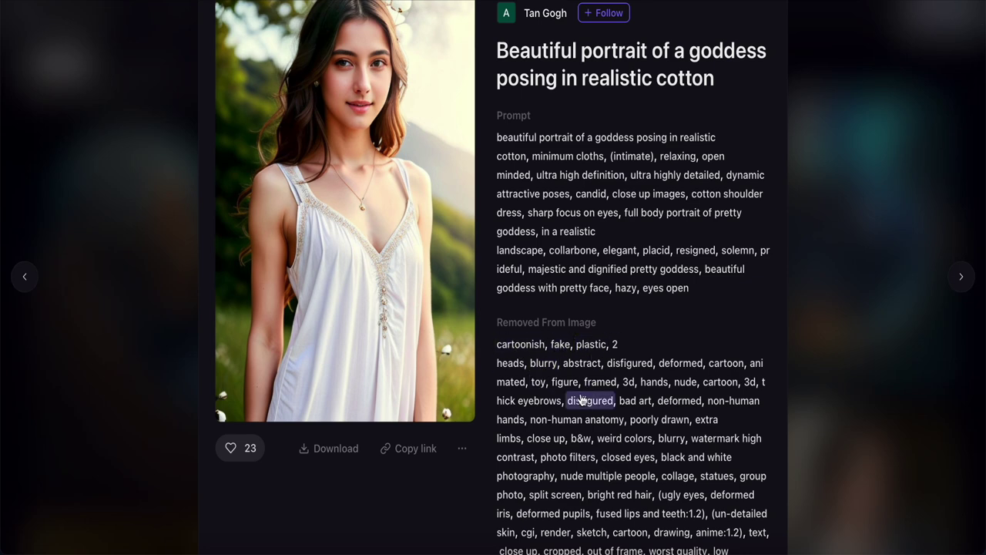
scroll(582, 399, "down", 7)
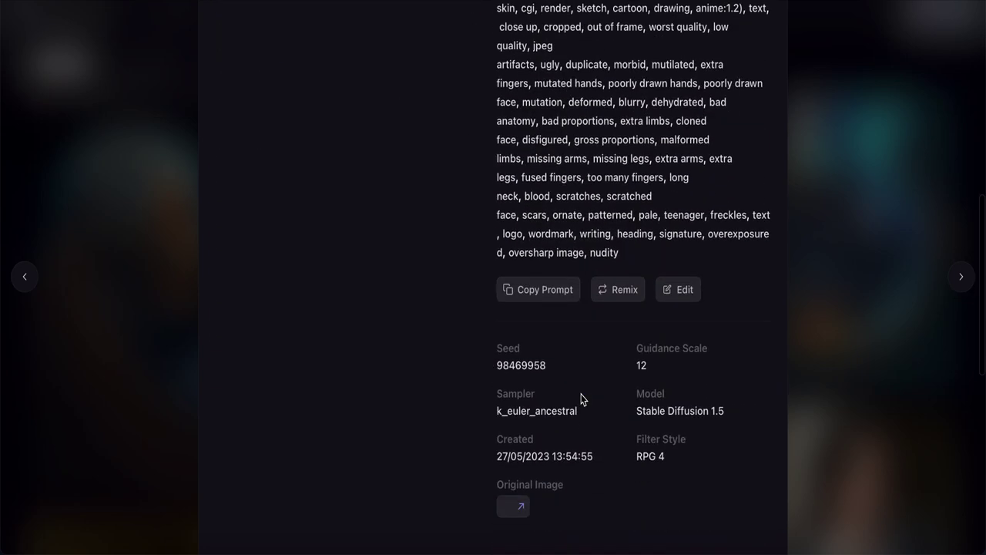
left_click(533, 266)
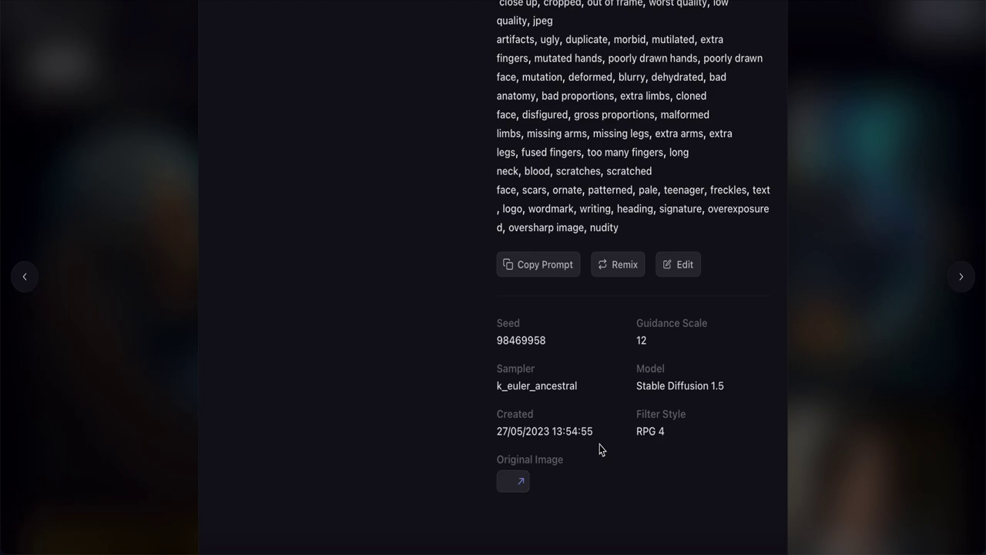
scroll(647, 389, "up", 10)
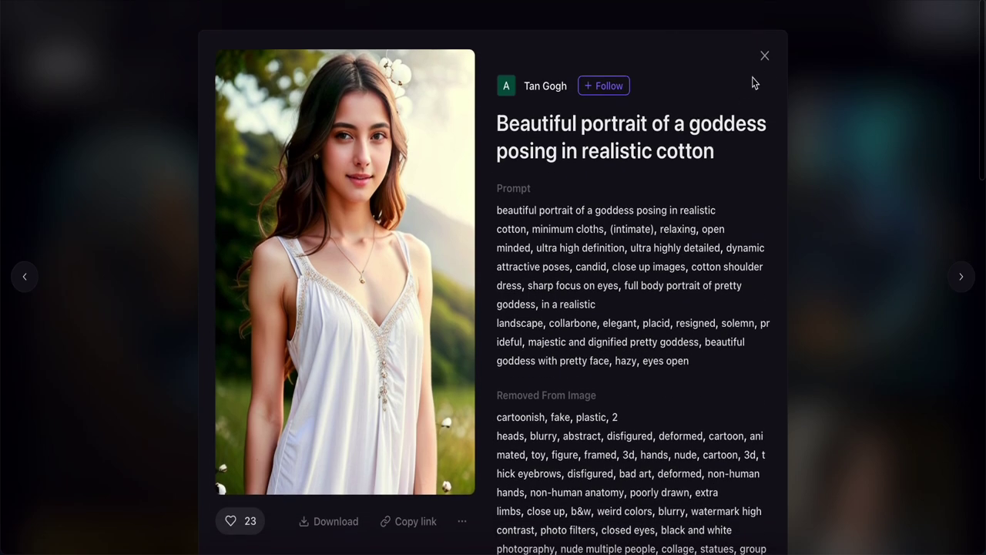
left_click(765, 57)
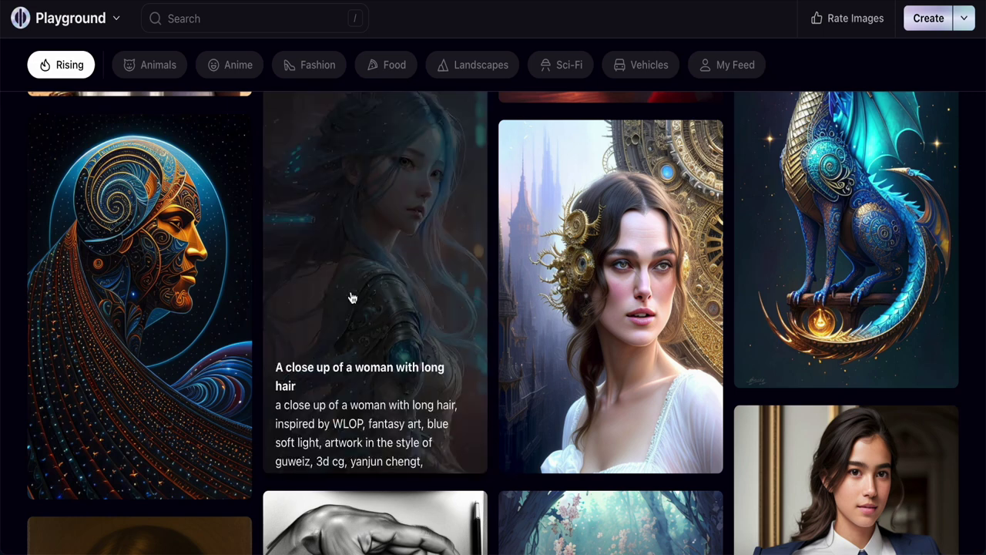
Open the image creation board.
scroll(352, 297, "up", 1)
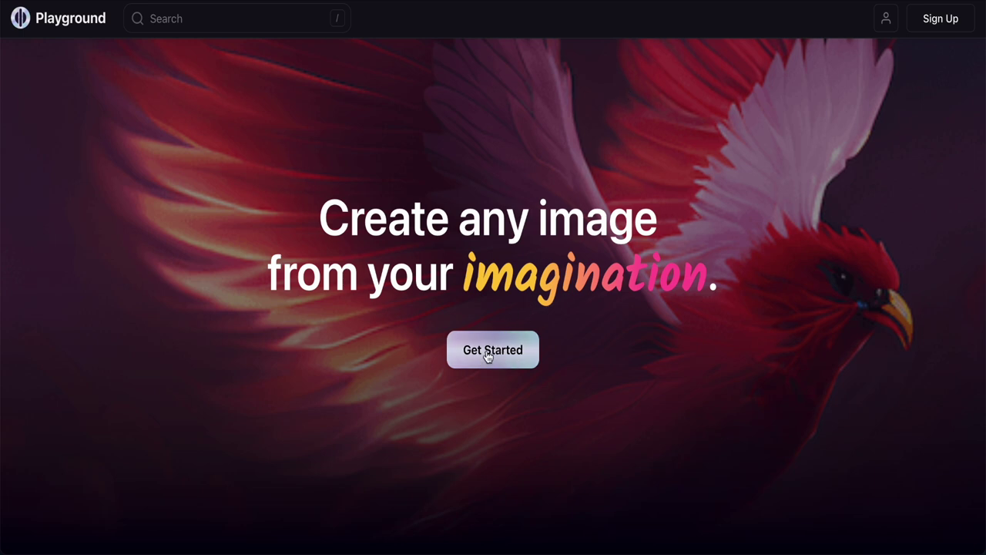
left_click(933, 26)
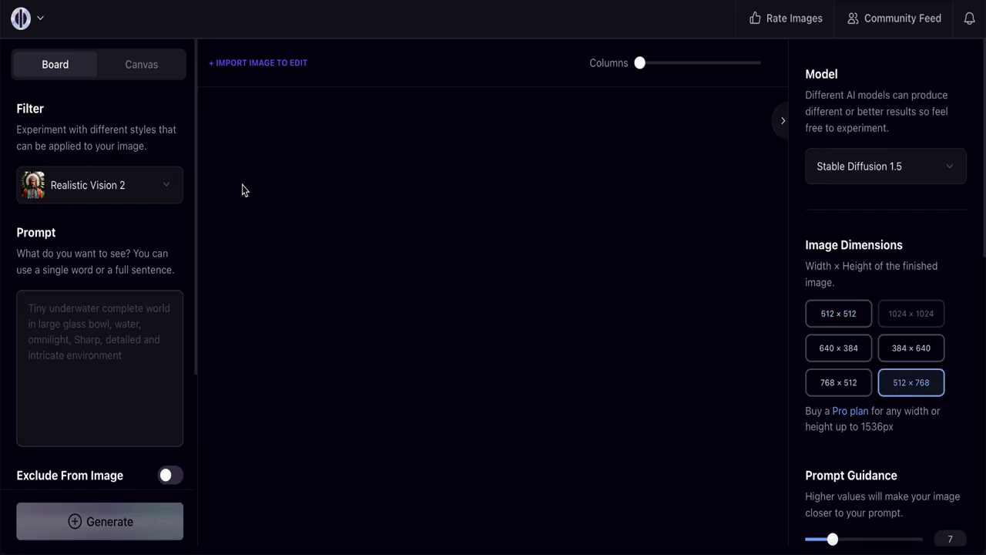
Open the account's profile page and look through the generated images under My Images.
left_click(40, 26)
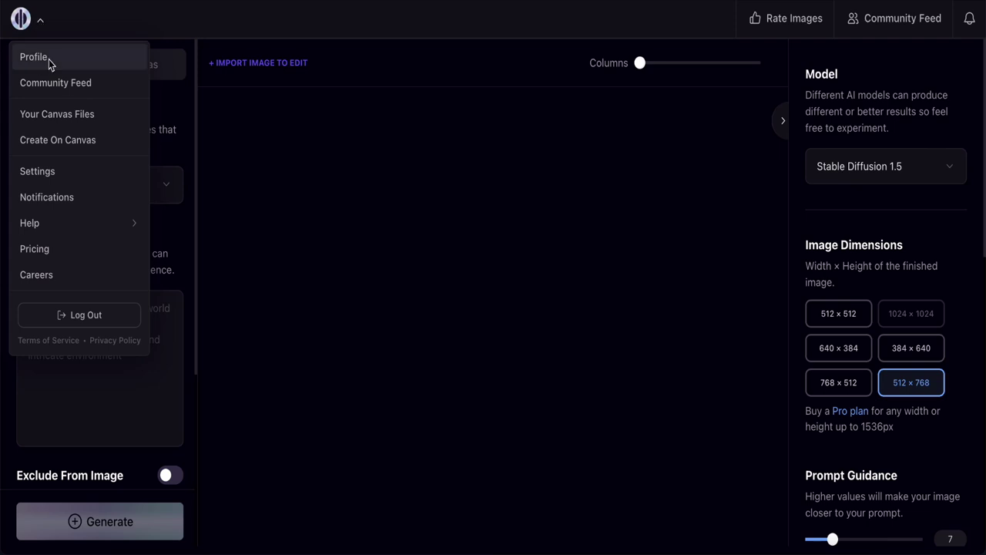
left_click(53, 60)
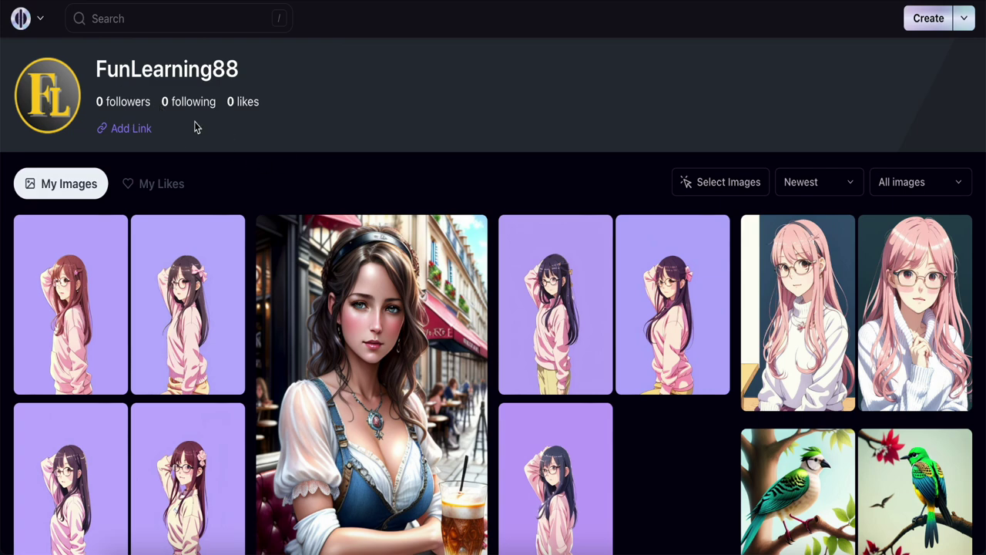
mouse_move(205, 319)
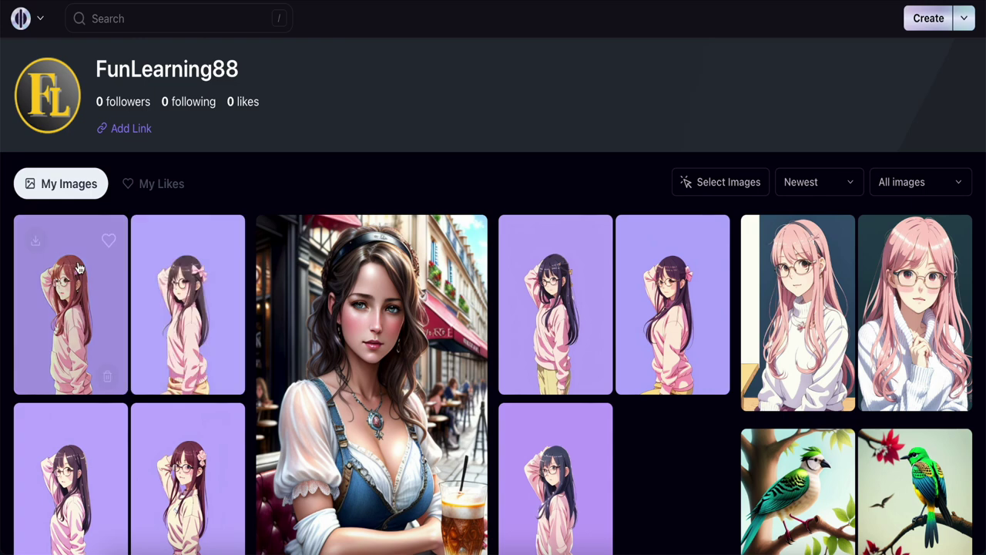
scroll(503, 358, "down", 15)
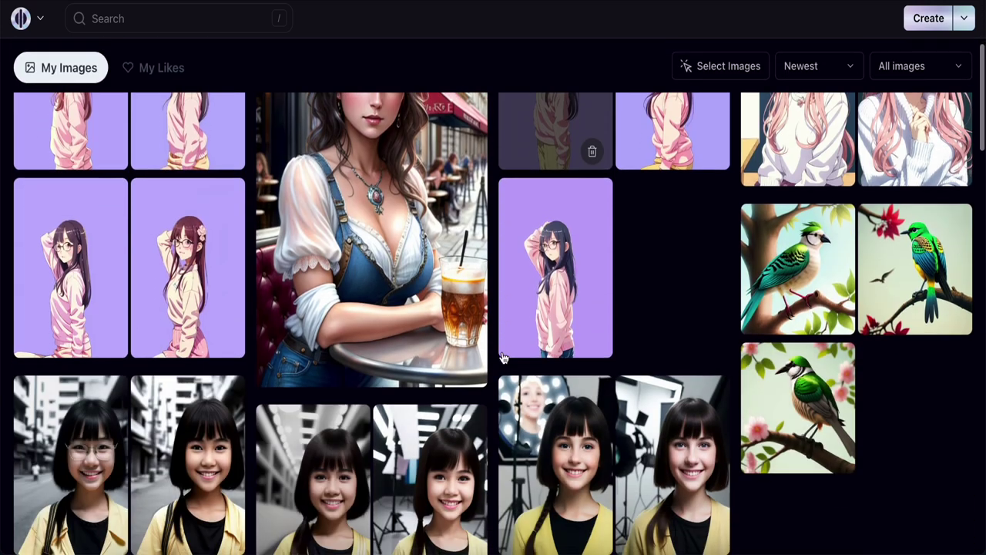
scroll(502, 356, "down", 5)
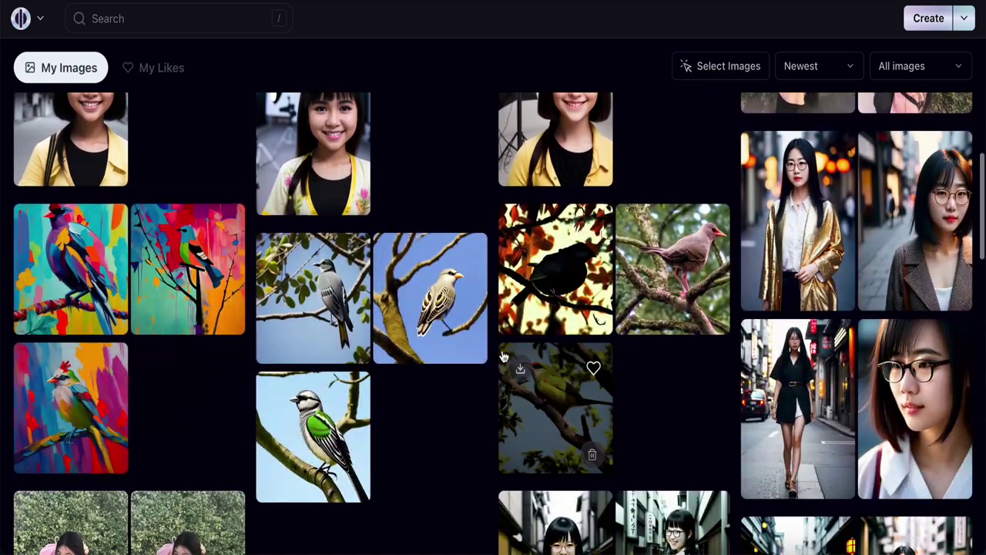
scroll(502, 355, "down", 5)
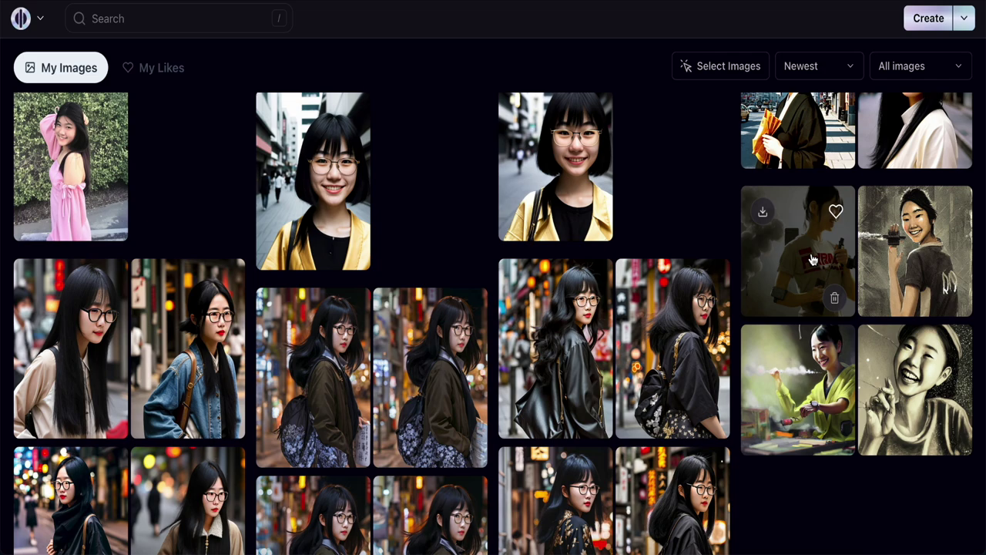
View the details of the "Japanese girl with smile" image, close them, and look through the remaining profile images.
left_click(905, 260)
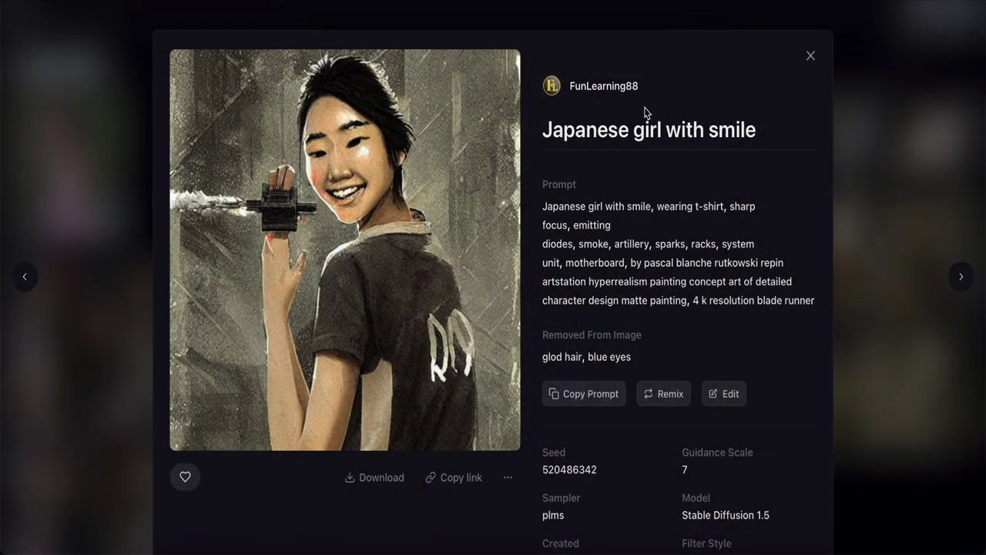
left_click(811, 58)
scroll(399, 337, "down", 3)
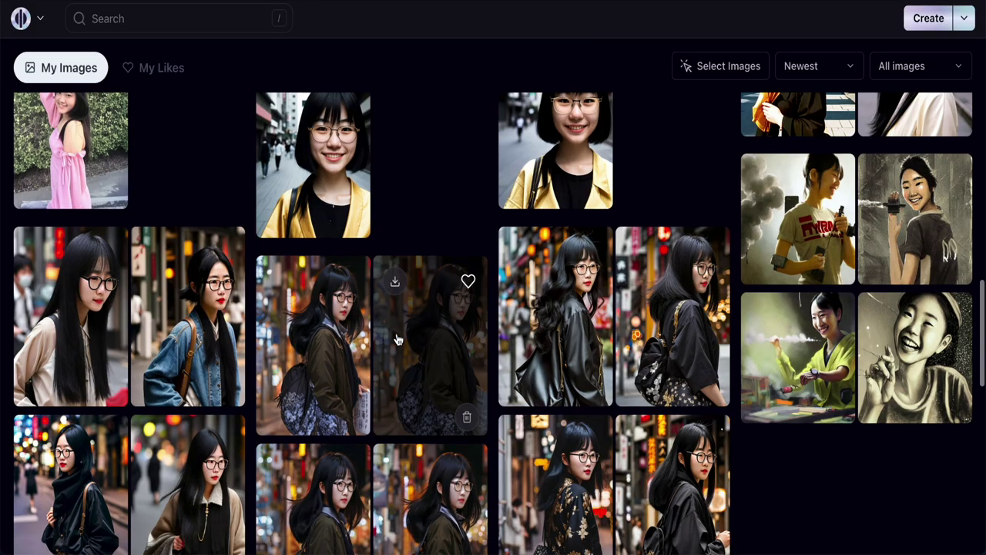
scroll(397, 339, "down", 10)
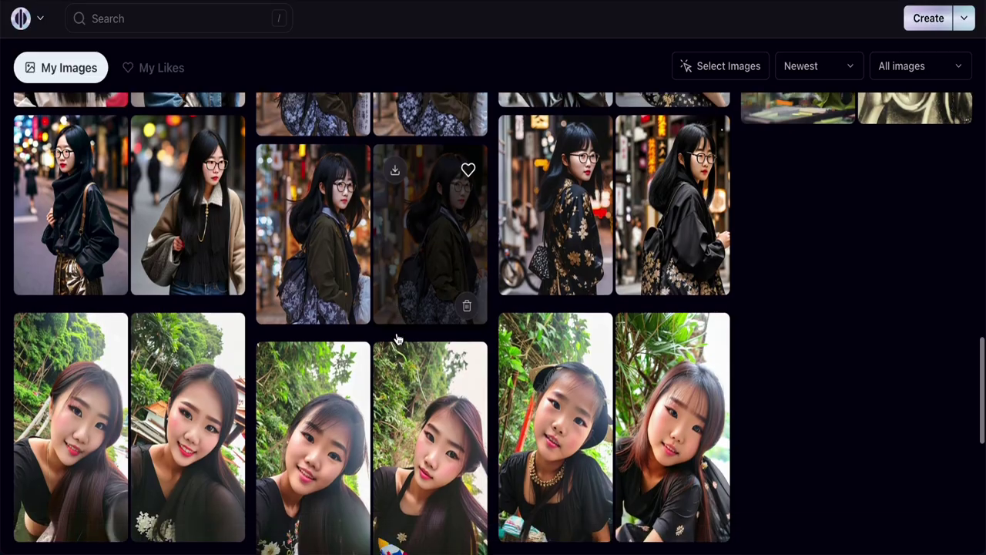
Return from the profile page to the Community Feed.
scroll(397, 339, "up", 15)
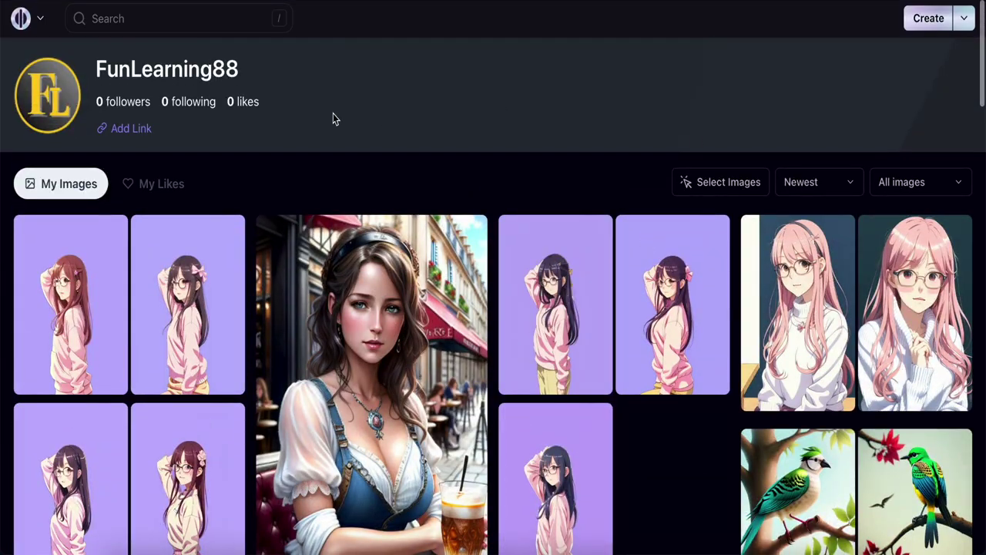
left_click(41, 23)
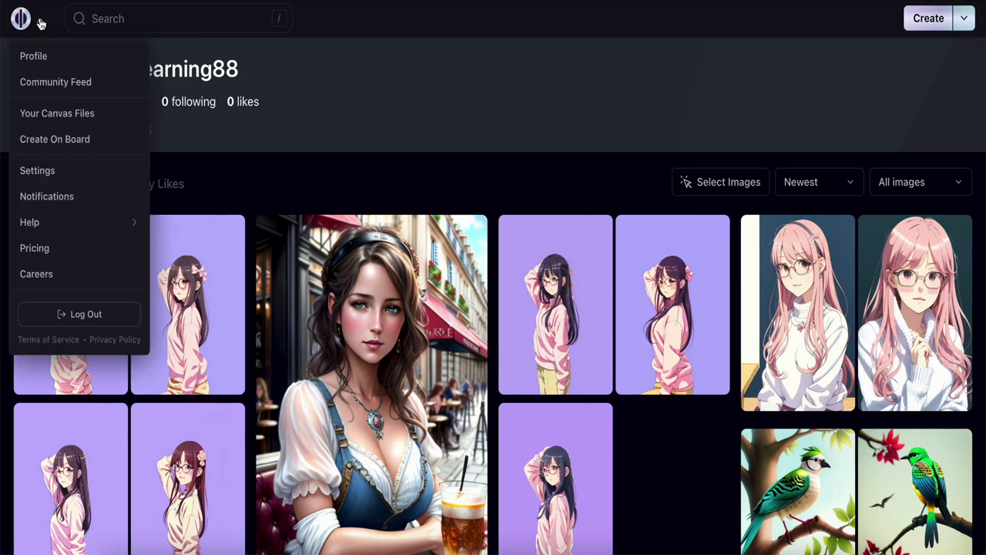
left_click(53, 86)
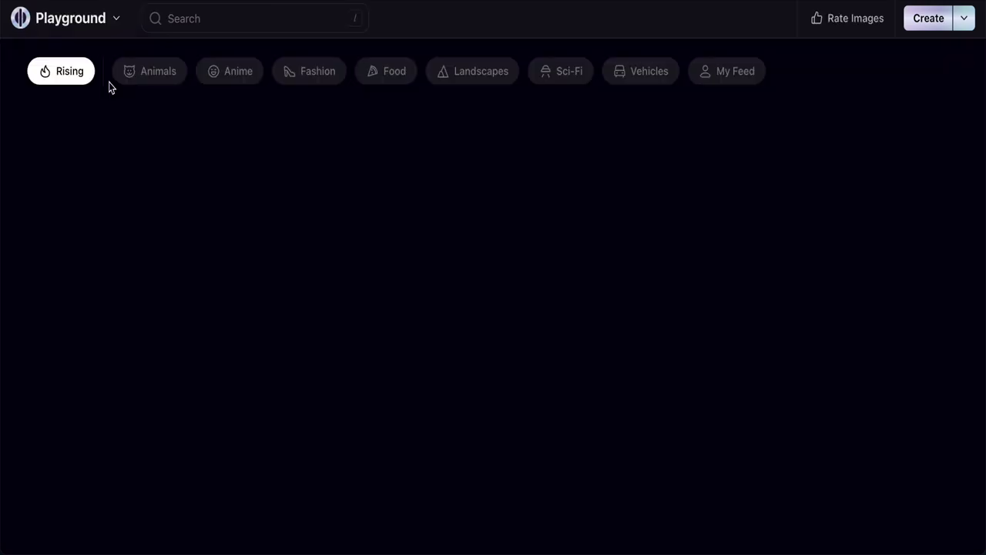
Look through the Rising images in the community feed.
scroll(441, 303, "down", 15)
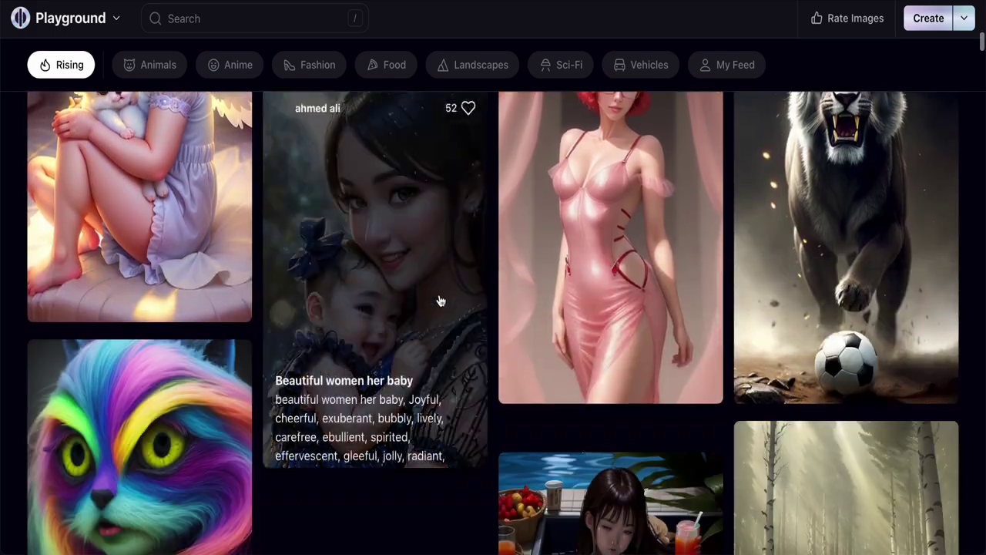
scroll(476, 346, "down", 5)
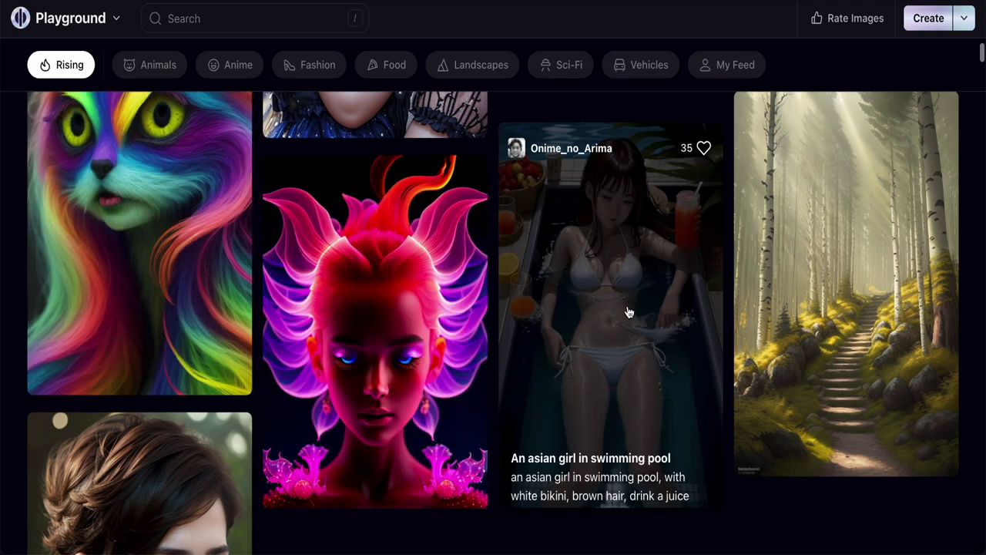
scroll(628, 312, "down", 3)
scroll(629, 312, "down", 2)
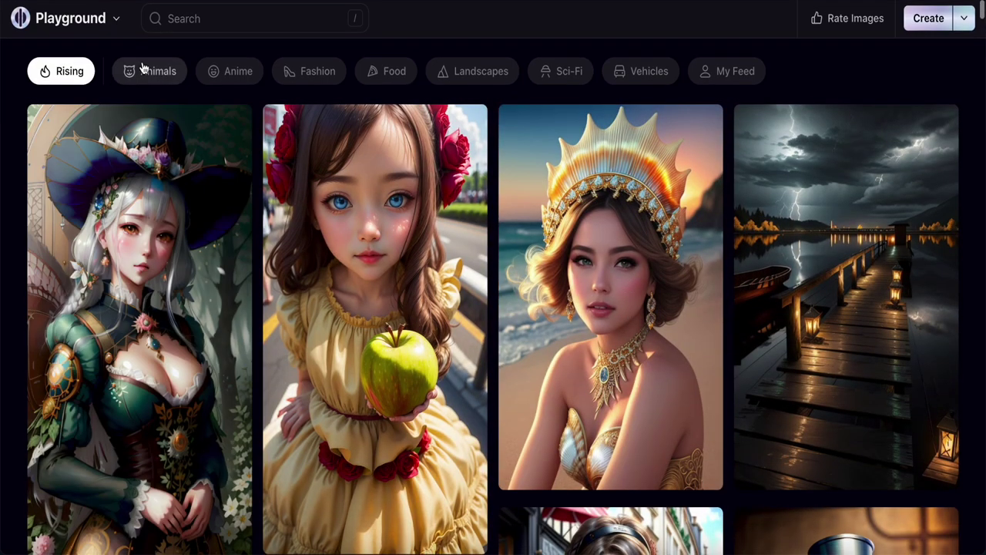
Browse the feed's Animals, Anime, Fashion and Food categories one after another.
left_click(163, 80)
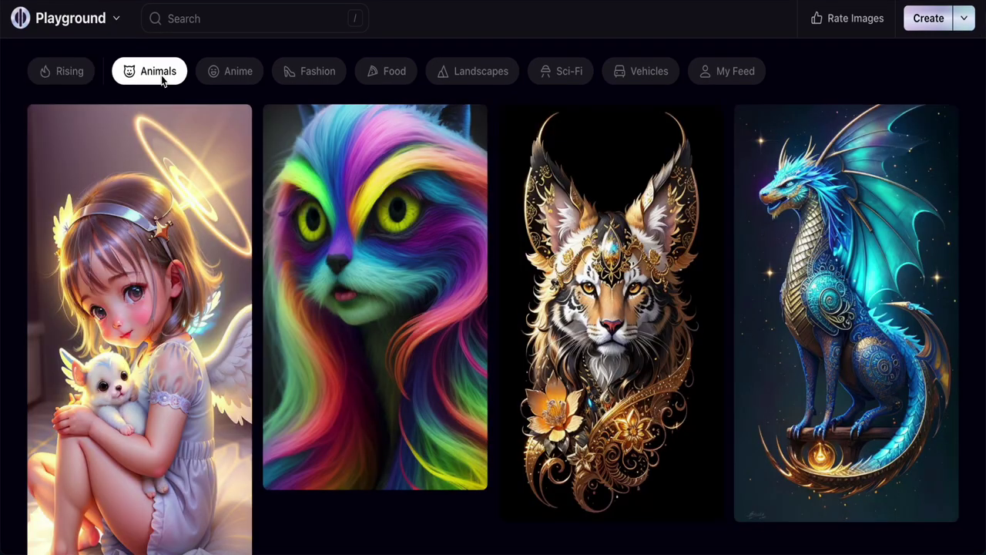
left_click(230, 77)
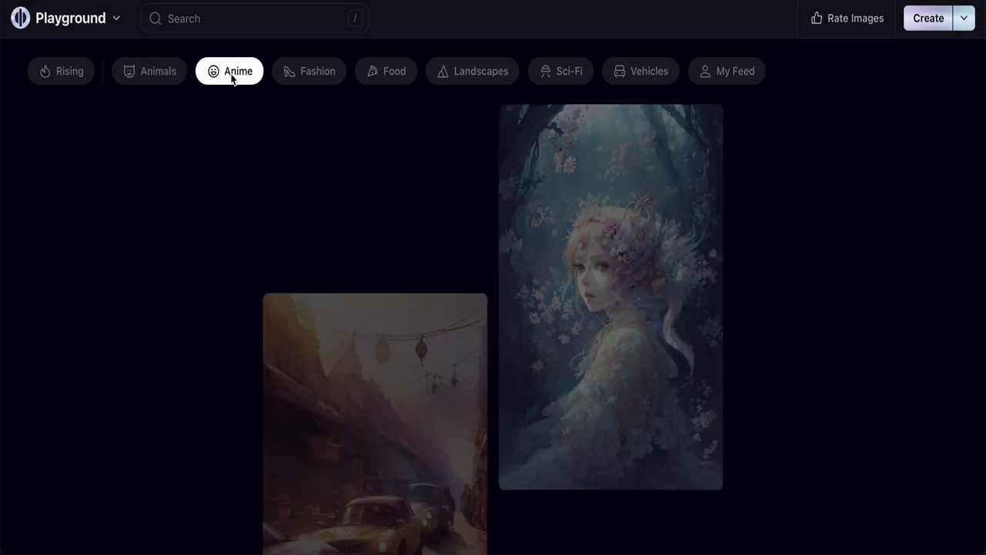
left_click(316, 74)
left_click(394, 77)
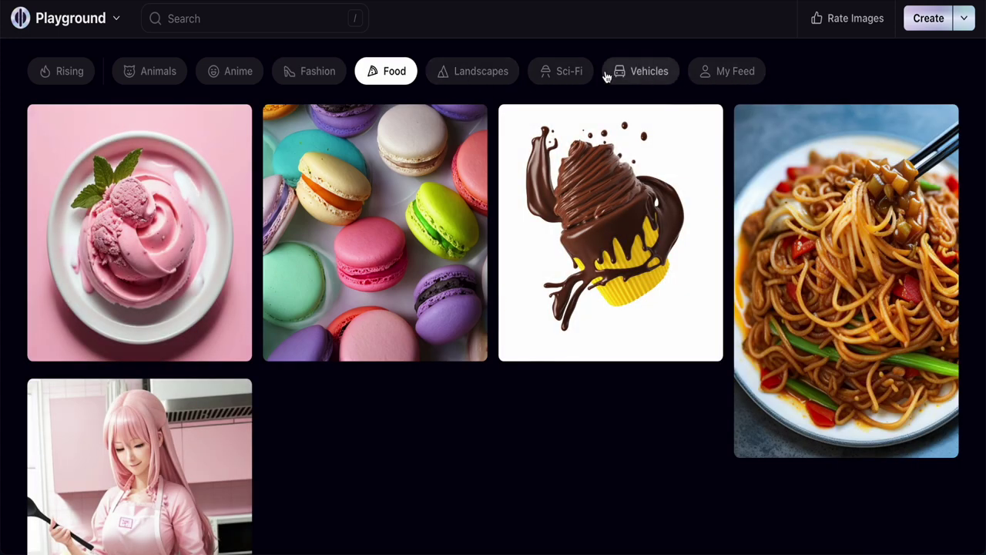
Open the Pricing page and examine the Free, Pro and DALL·E 2 plans and the frequently asked questions.
left_click(117, 21)
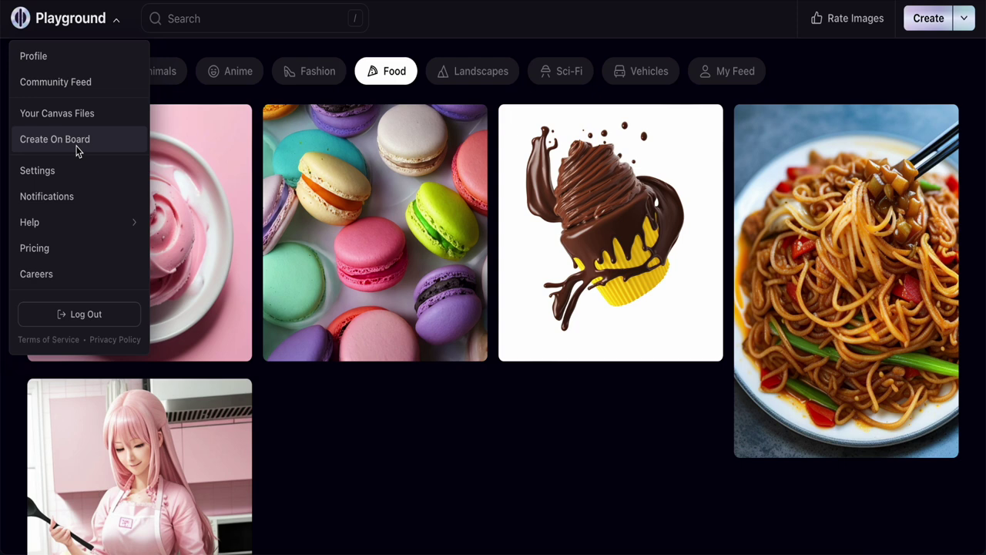
mouse_move(68, 223)
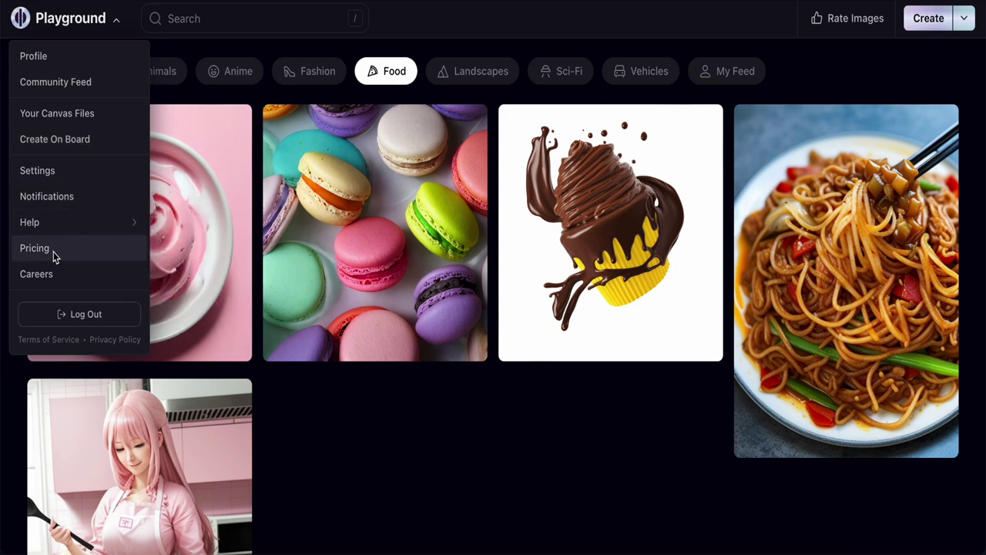
left_click(52, 254)
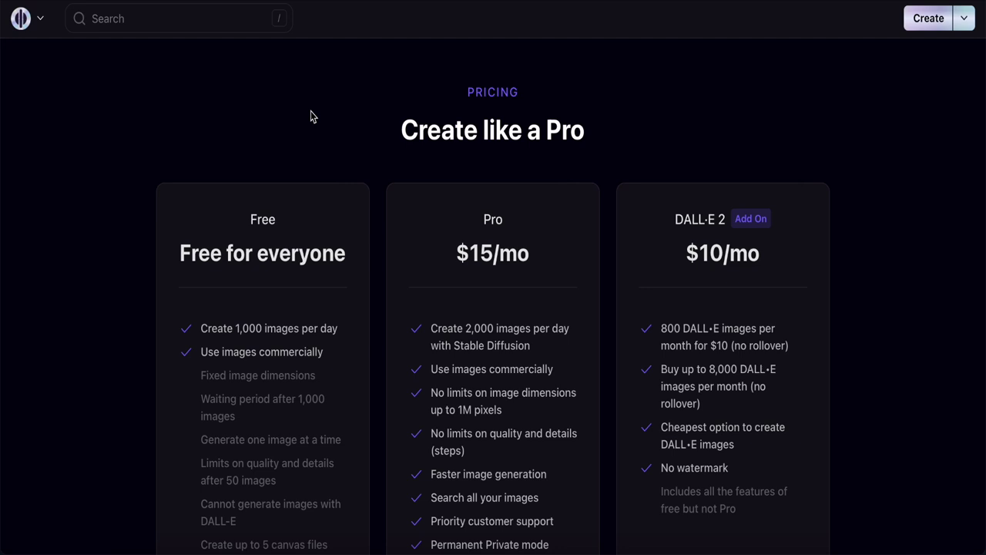
scroll(248, 282, "down", 3)
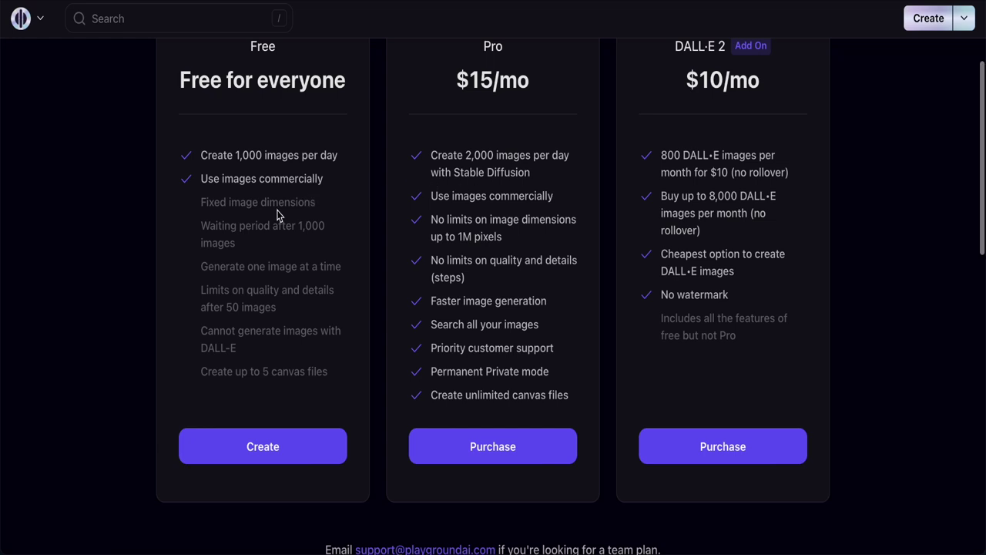
scroll(279, 213, "up", 2)
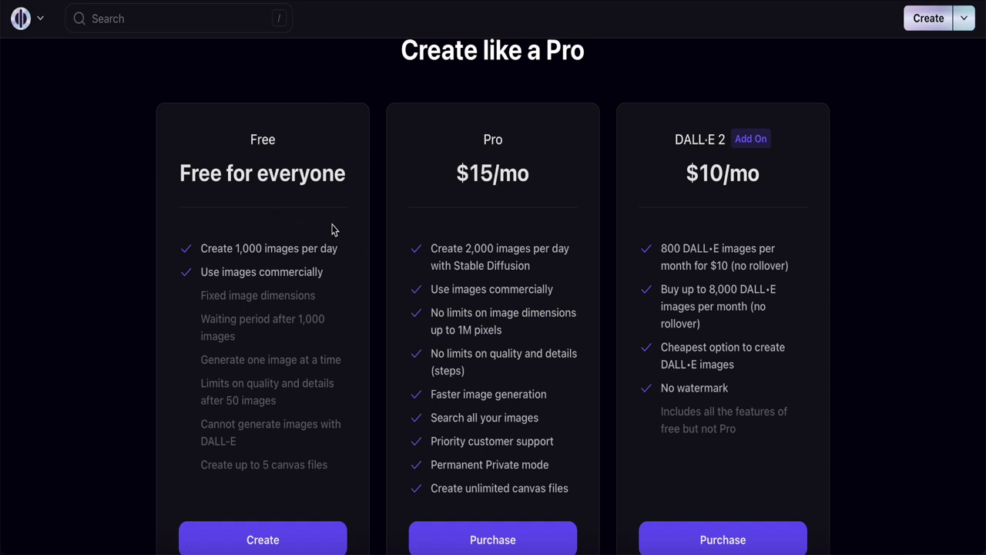
scroll(558, 210, "down", 1)
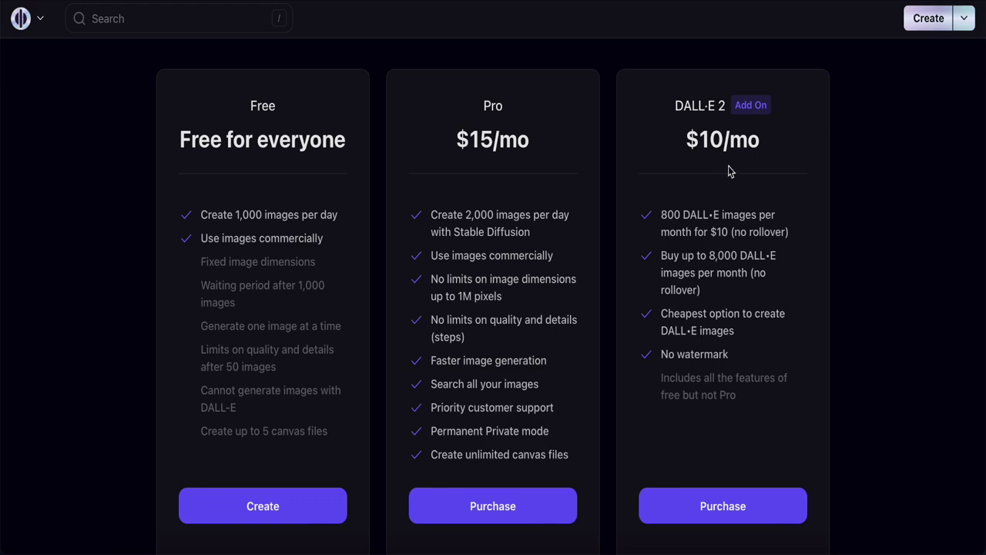
scroll(708, 375, "down", 1)
scroll(707, 375, "down", 2)
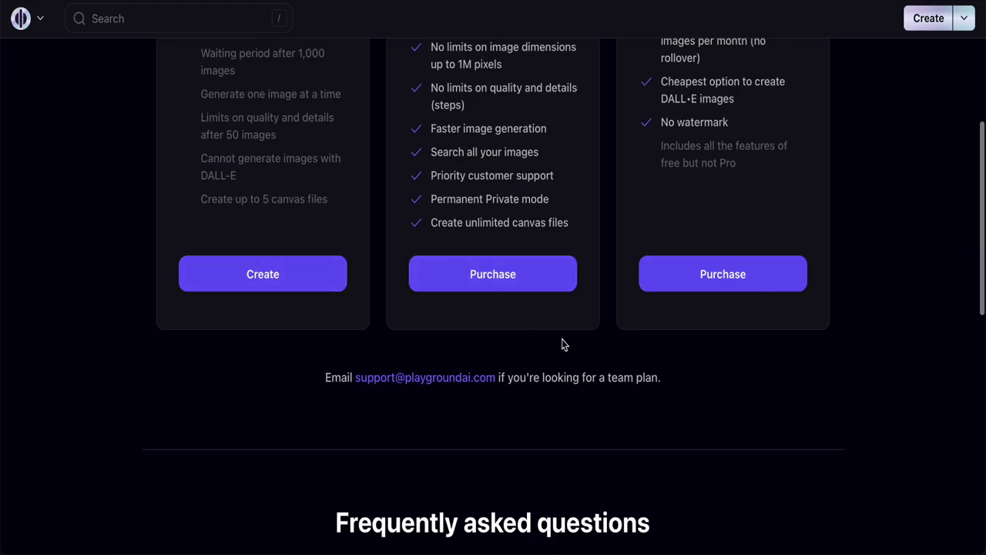
scroll(563, 344, "down", 4)
scroll(501, 364, "up", 8)
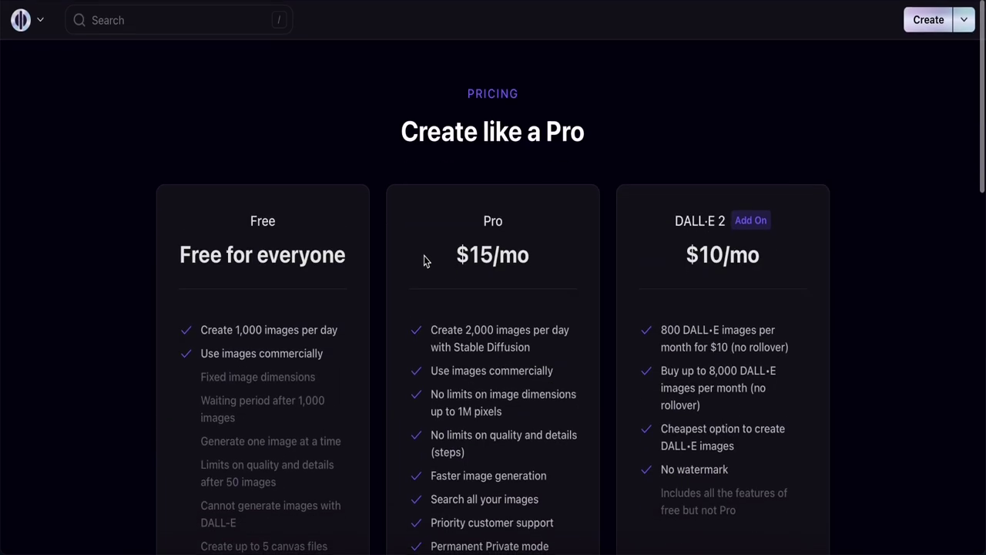
Leave the Pricing page and open the image creation board.
left_click(40, 24)
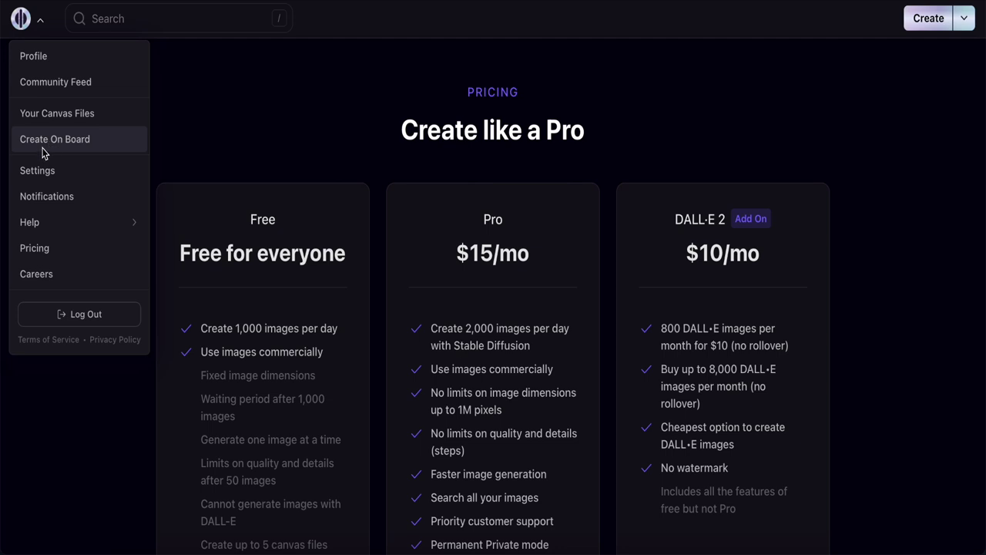
left_click(925, 23)
left_click(925, 23)
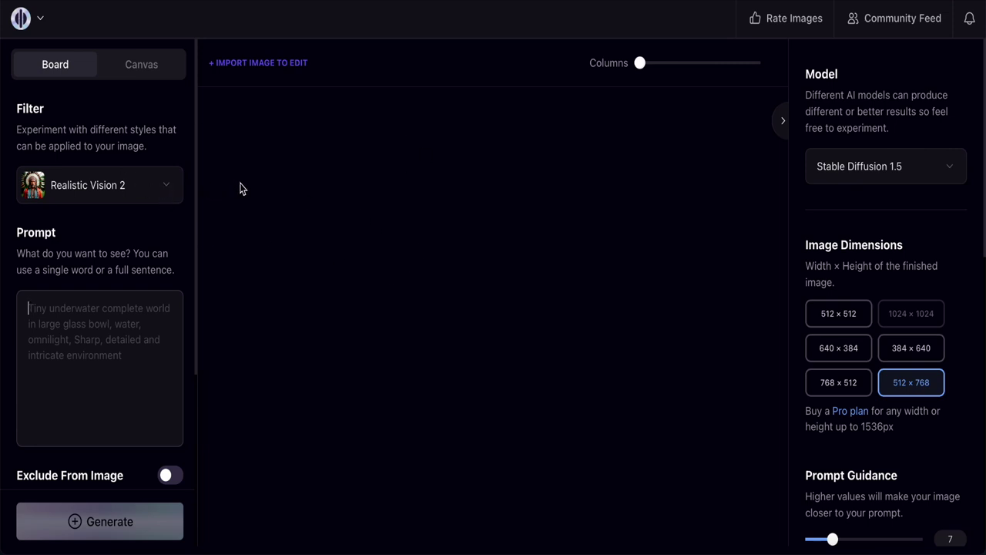
Look over the board's prompt settings and set the image filter to None.
scroll(129, 254, "down", 3)
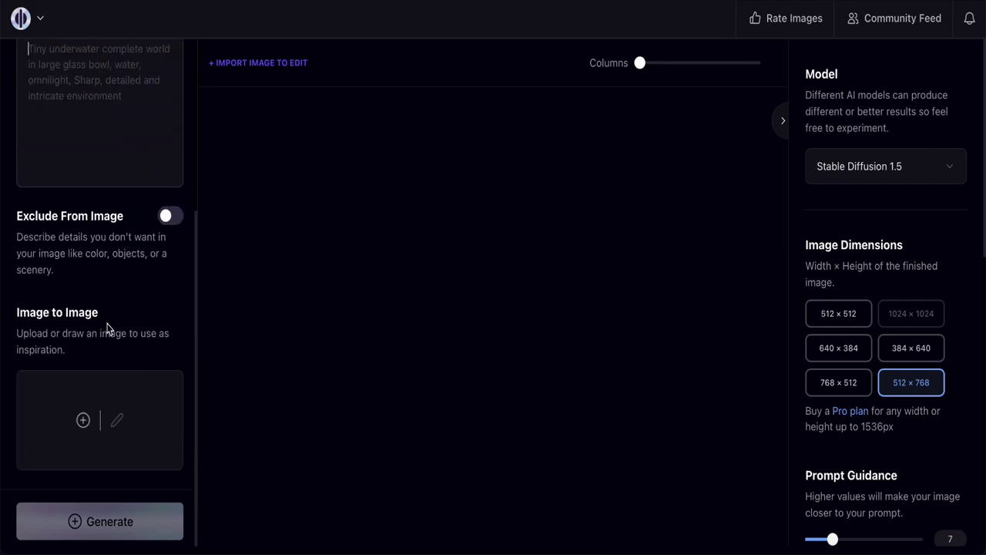
scroll(108, 388, "up", 3)
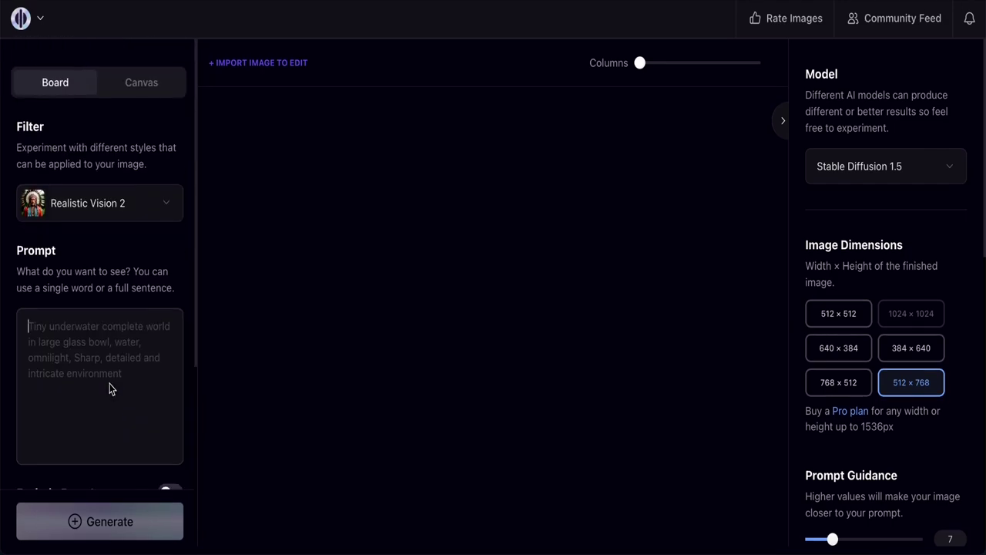
left_click(169, 191)
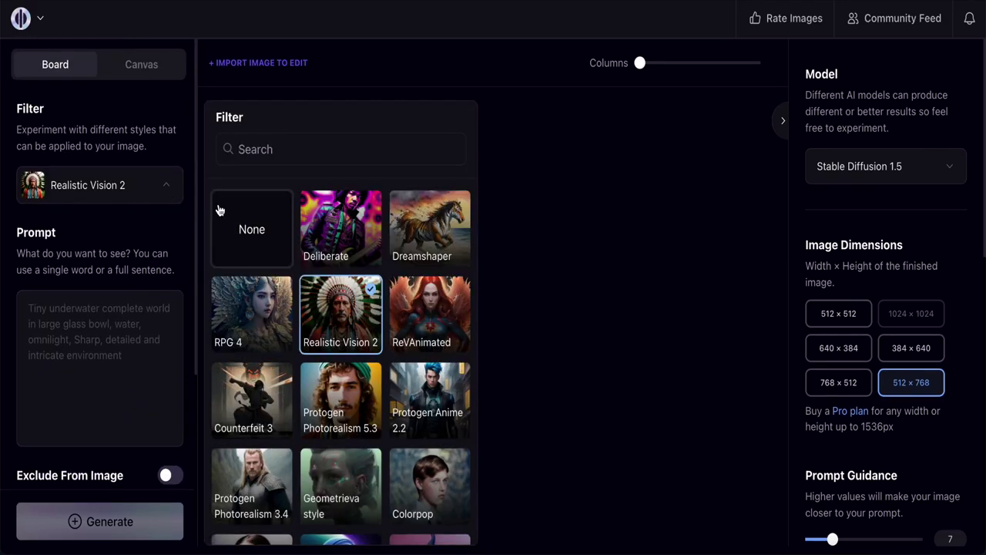
left_click(251, 225)
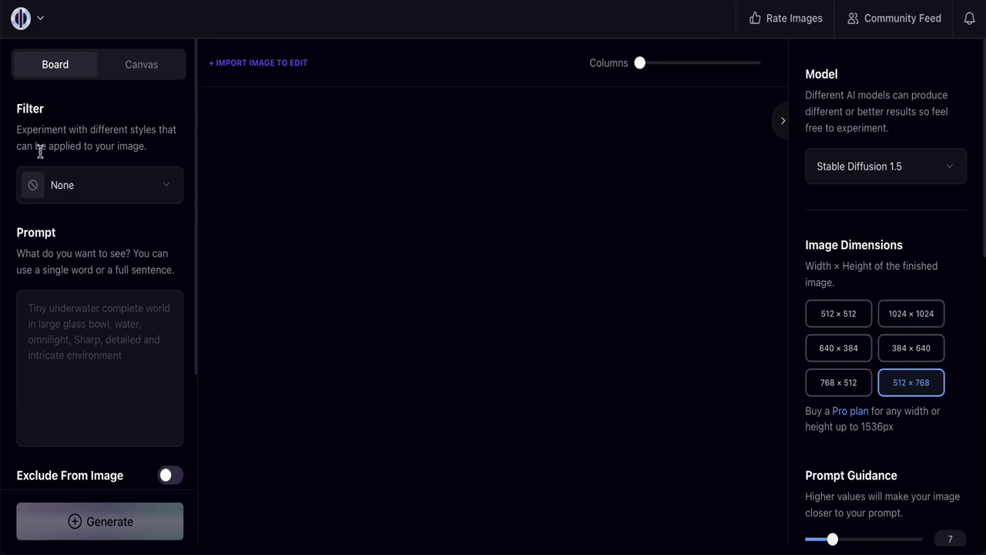
Review the Prompt section and enable the Exclude From Image option.
scroll(96, 290, "down", 1)
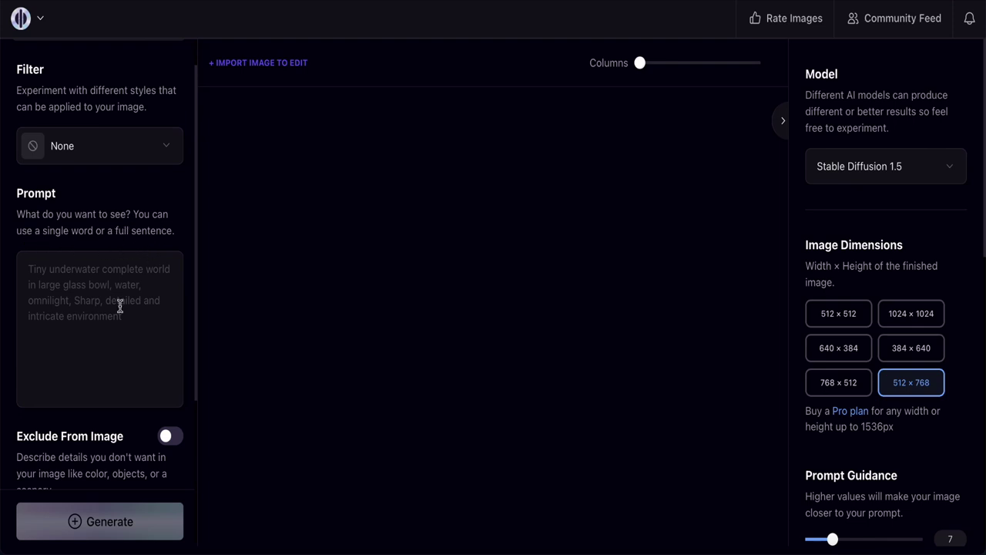
scroll(118, 306, "down", 1)
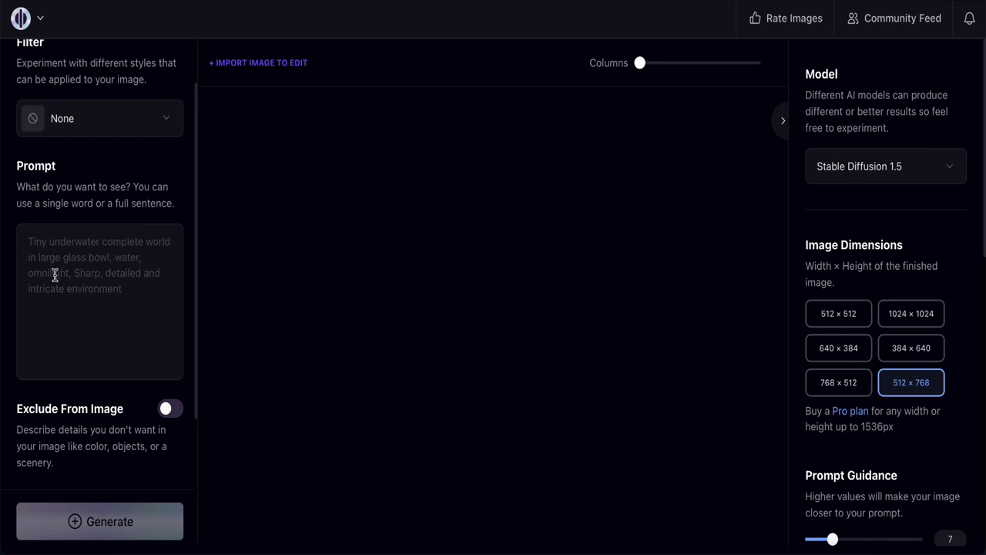
scroll(83, 293, "down", 5)
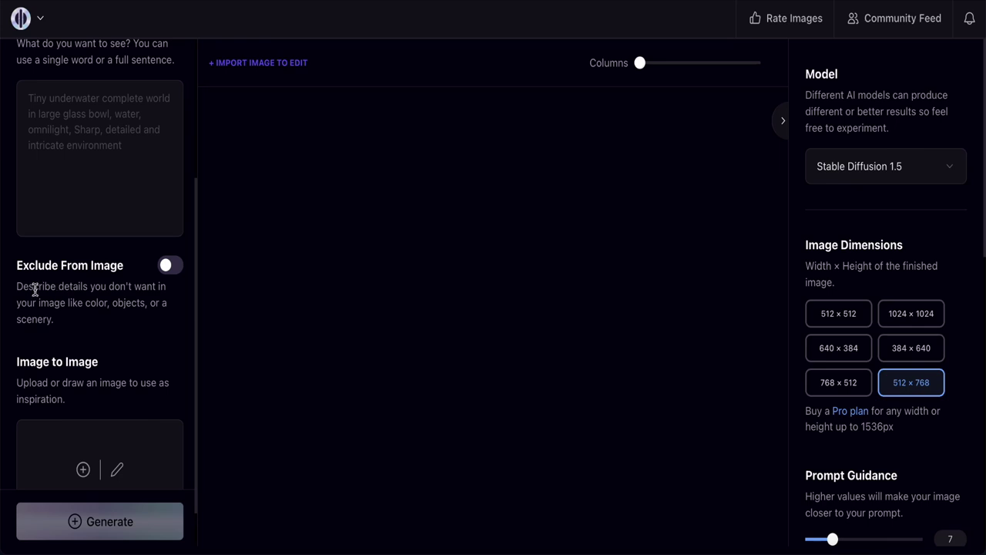
left_click(167, 267)
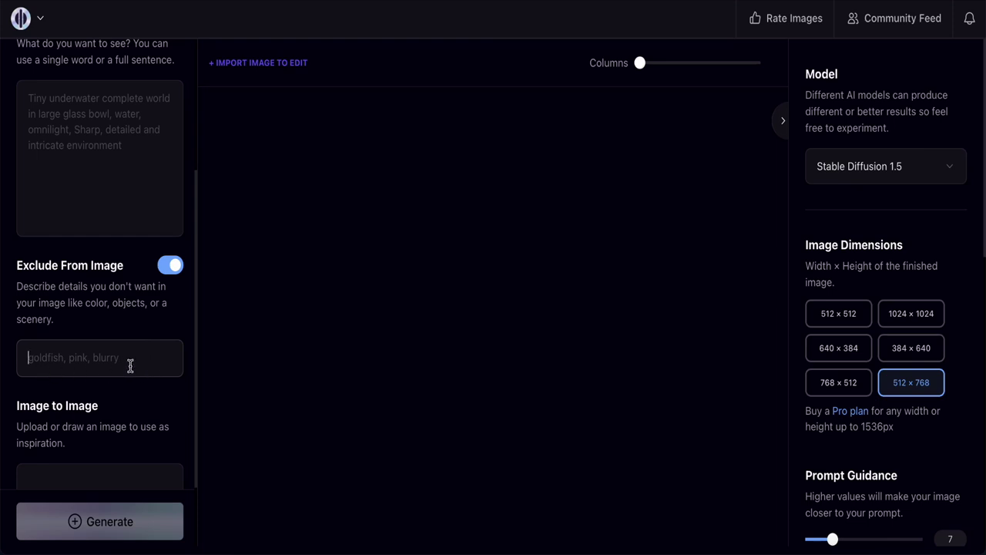
Open the Image to Image file chooser and cancel it without uploading a picture.
scroll(125, 363, "down", 2)
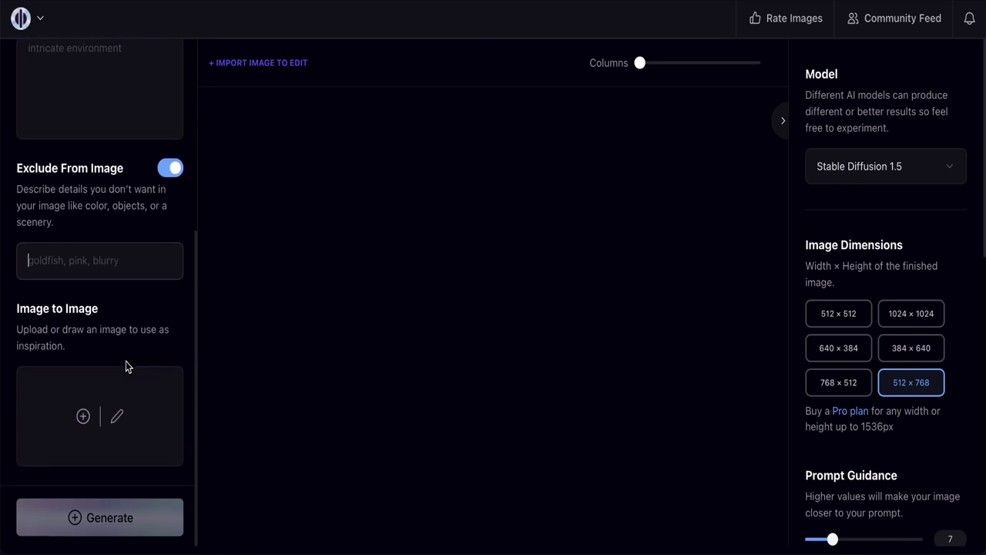
left_click(83, 415)
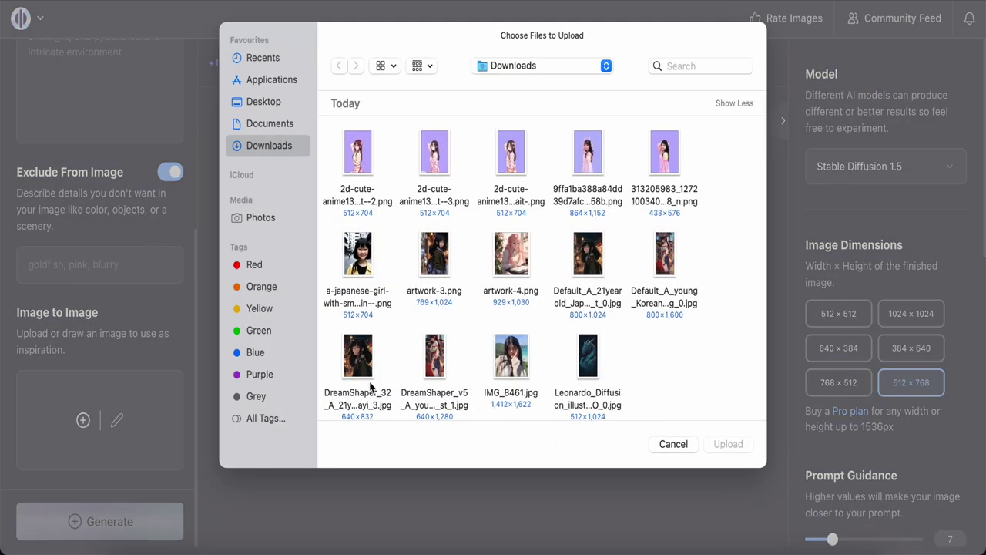
left_click(670, 446)
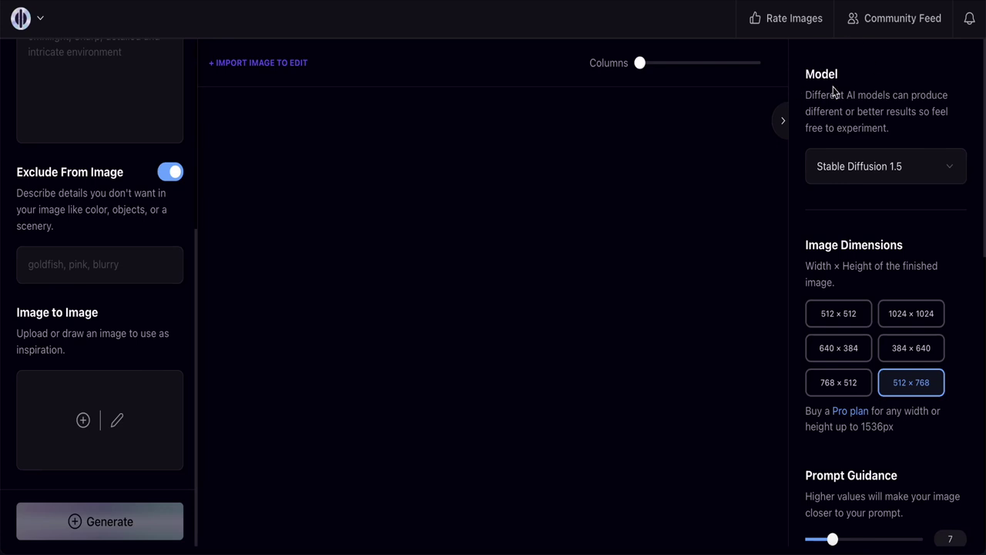
Switch the AI model to Playground v1 and after that to Stable Diffusion 2.1.
left_click(950, 174)
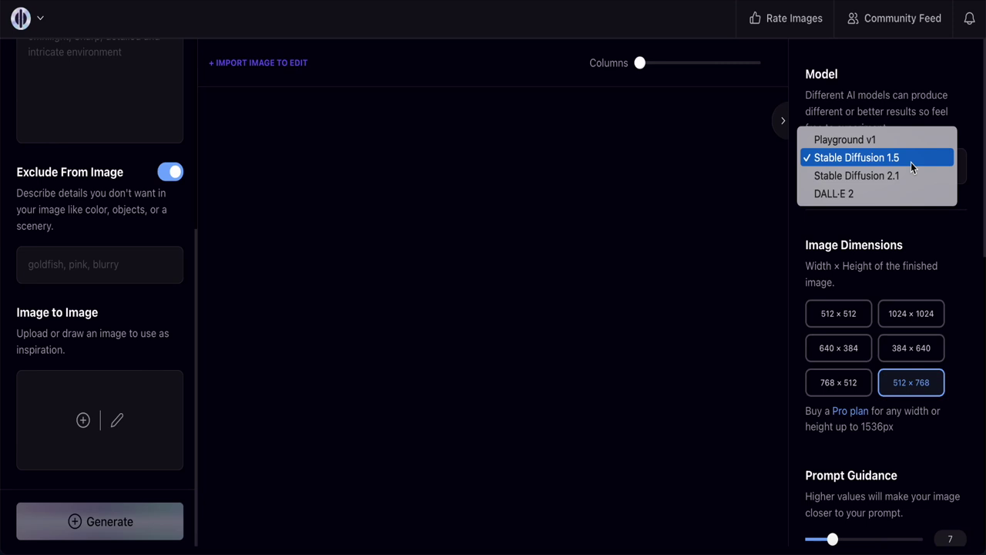
left_click(847, 143)
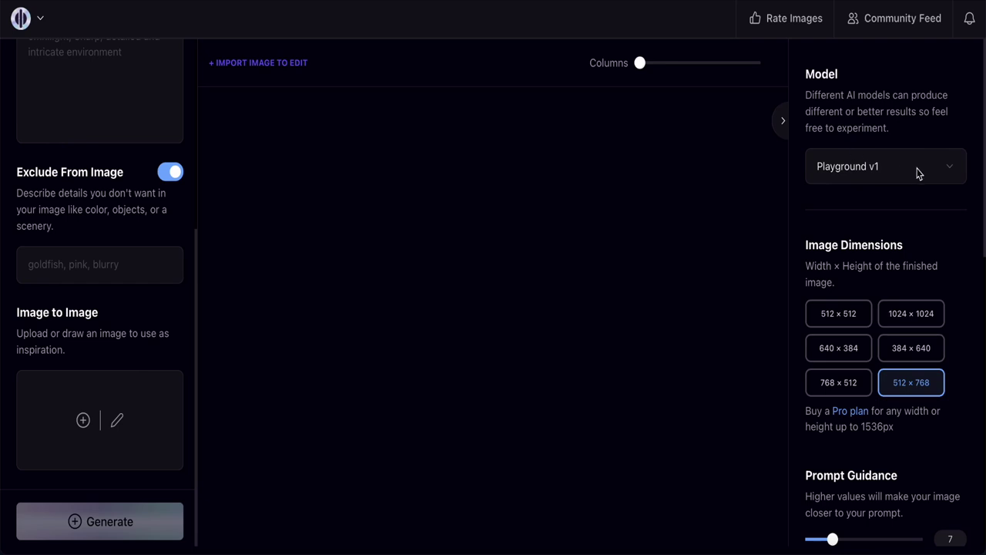
left_click(951, 170)
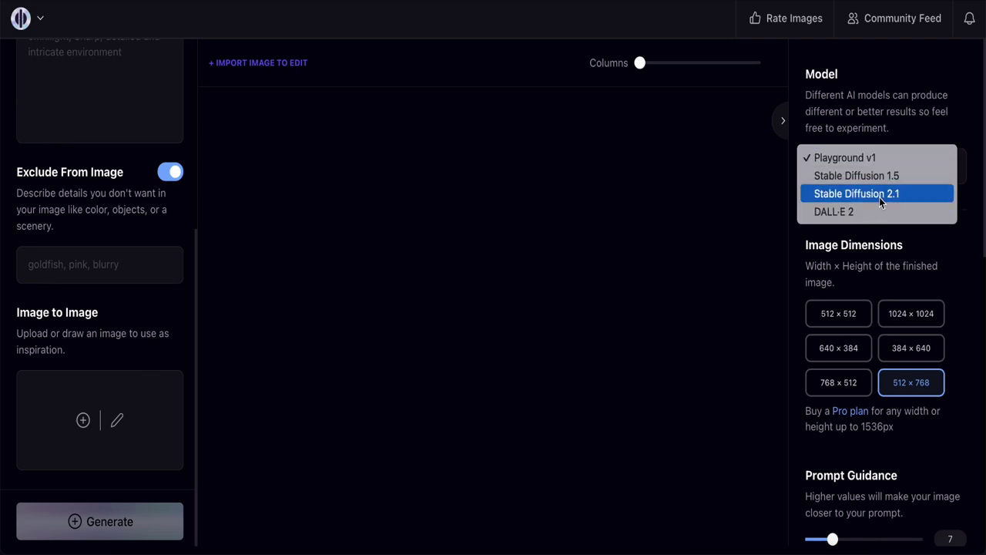
left_click(879, 195)
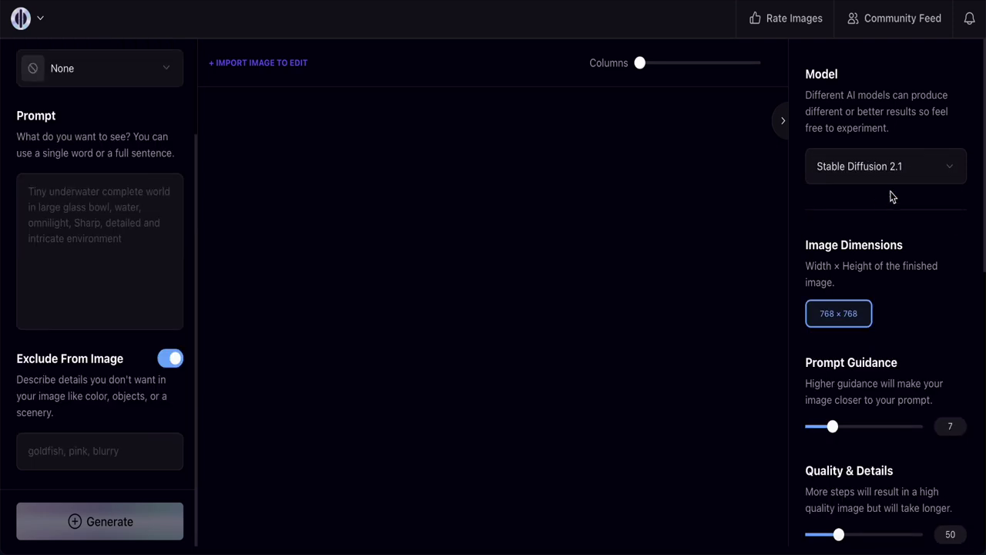
Try to select the DALL·E 2 model and decline the add-on purchase.
left_click(949, 172)
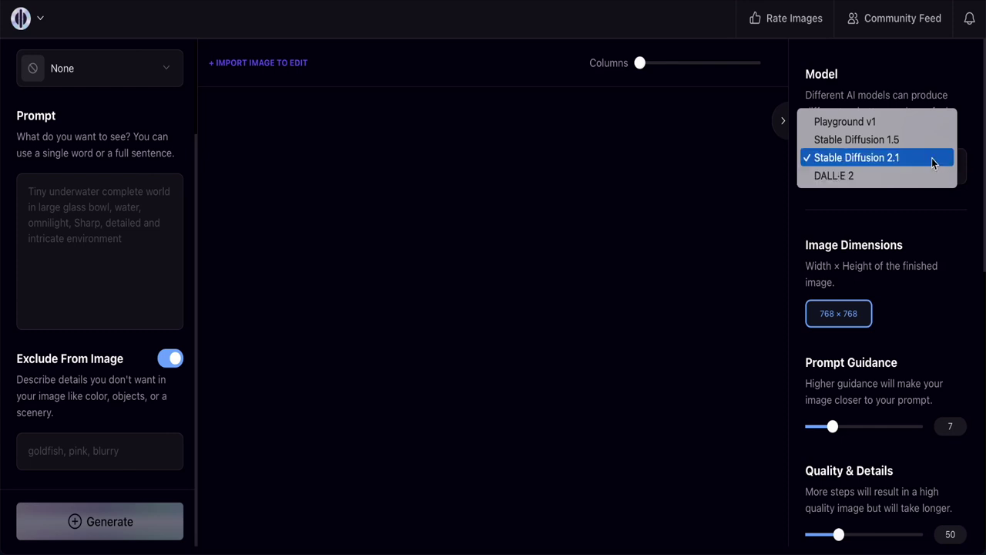
left_click(864, 179)
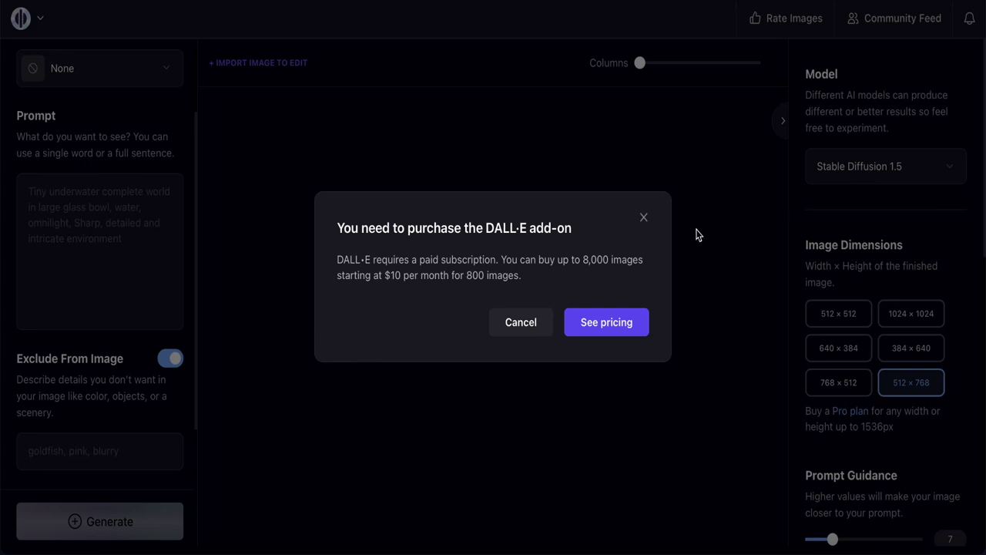
left_click(519, 328)
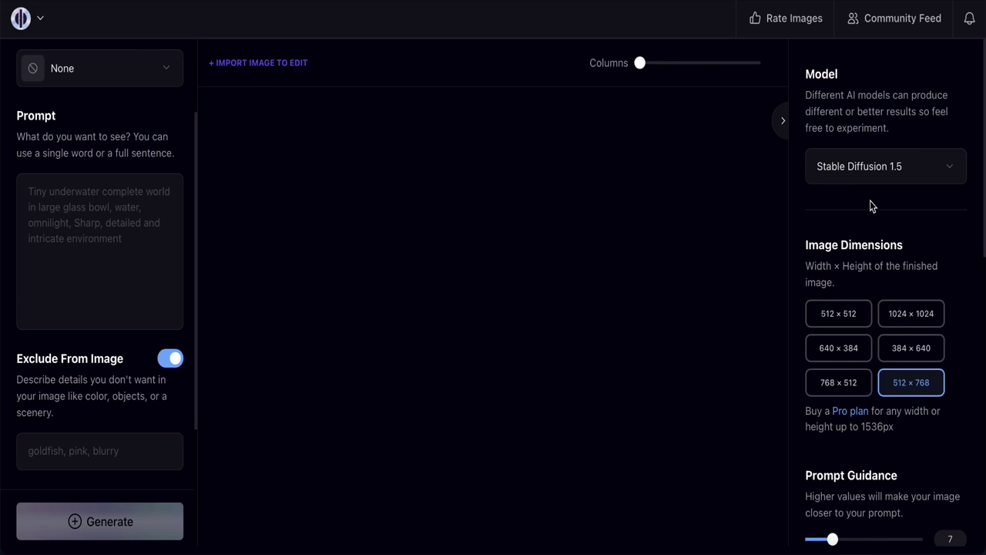
Try each Image Dimensions preset in turn, from 512 × 512 to 768 × 512, and finish on 512 × 768.
scroll(869, 201, "down", 2)
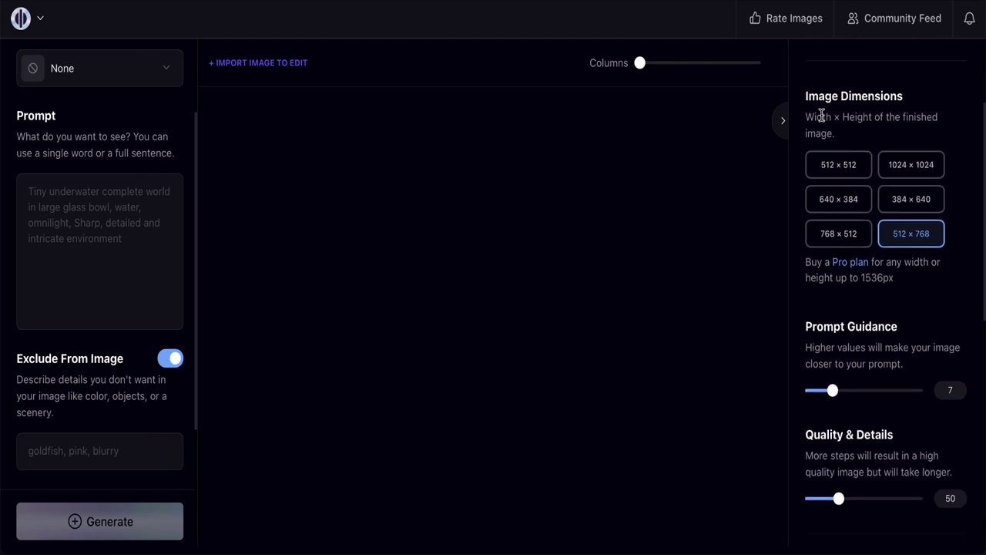
left_click(836, 173)
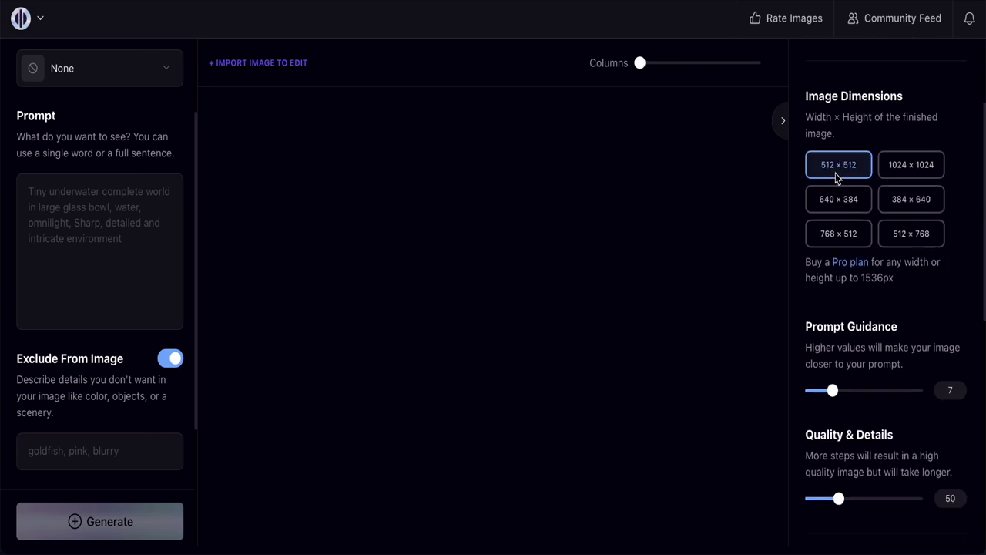
left_click(900, 176)
left_click(838, 208)
left_click(888, 206)
left_click(842, 243)
left_click(912, 244)
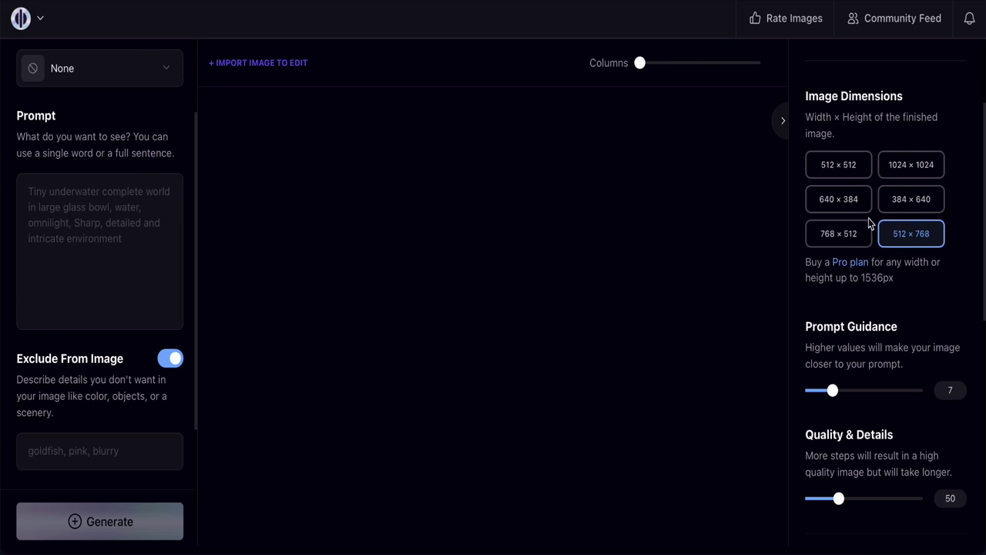
Raise Prompt Guidance to 21 and bring it back to 7.
scroll(837, 275, "down", 3)
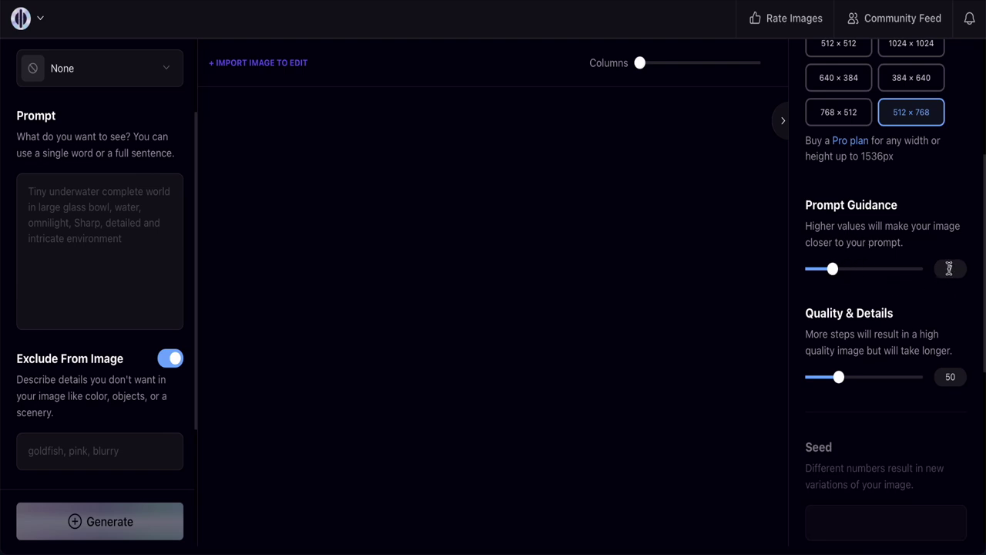
left_click_drag(835, 272, 890, 276)
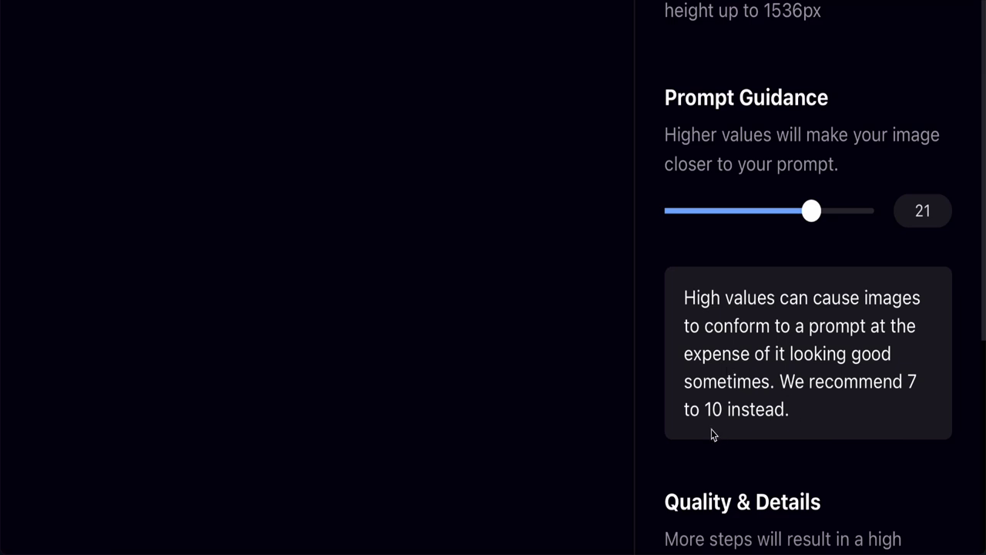
left_click_drag(813, 218, 711, 214)
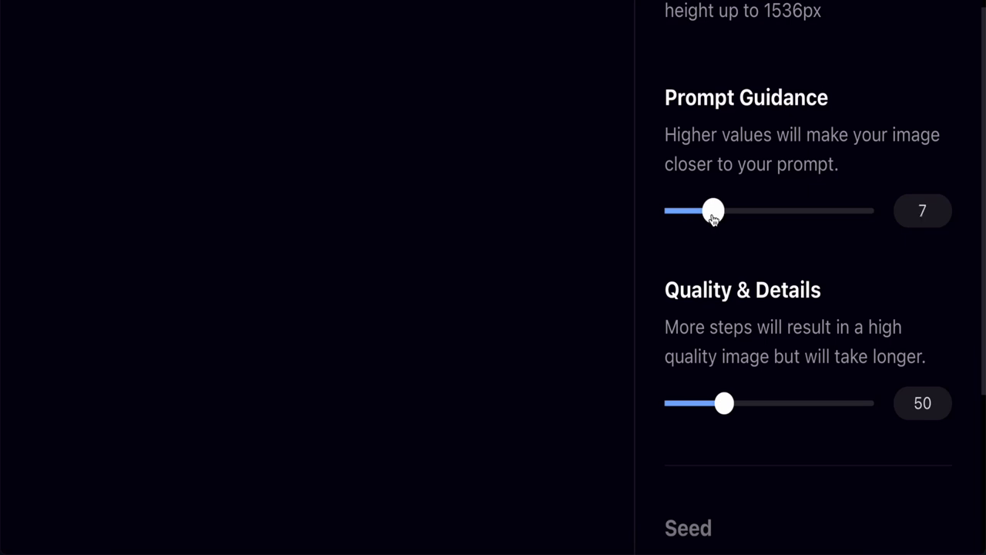
Show the advanced options below the Seed section and choose k_euler_ancestral as the sampler.
scroll(814, 273, "down", 1)
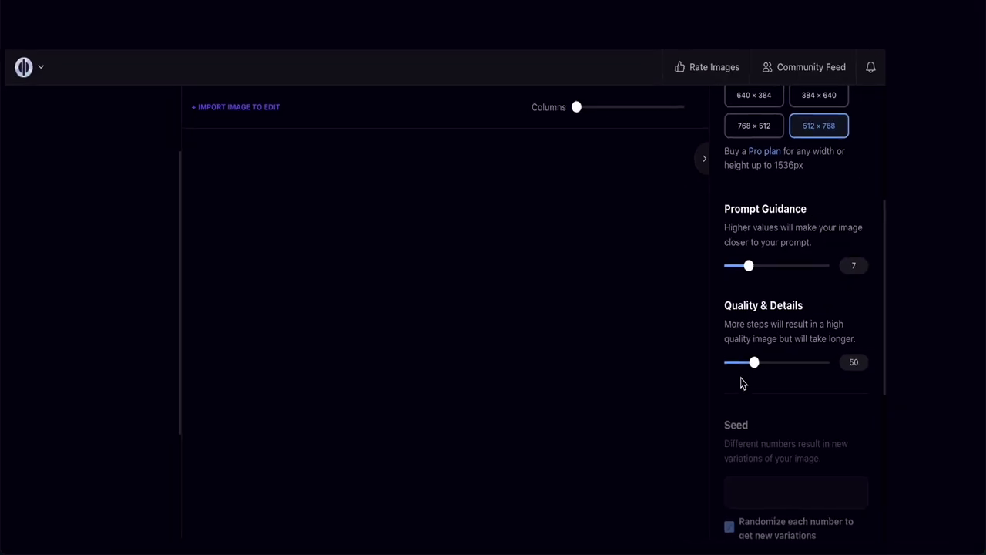
scroll(863, 436, "down", 5)
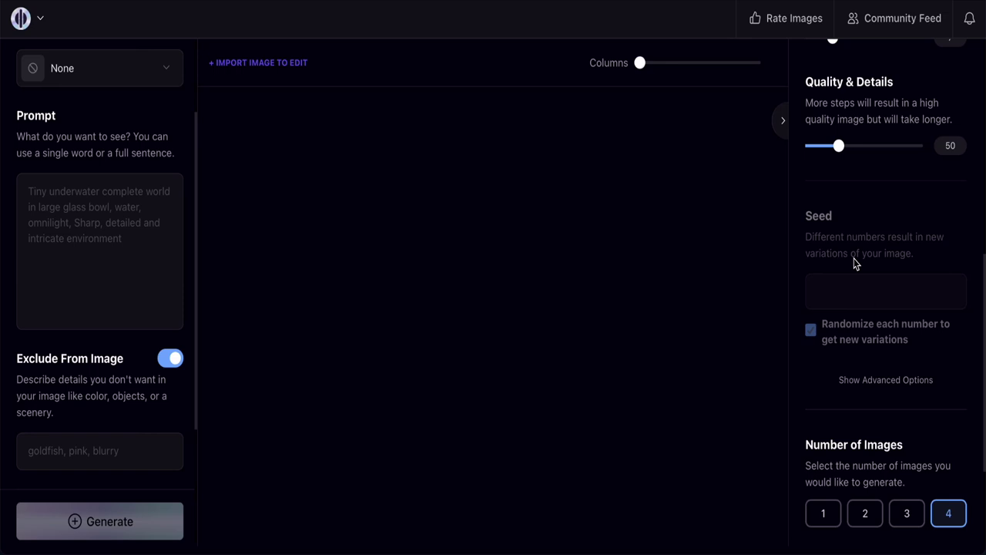
scroll(854, 262, "down", 2)
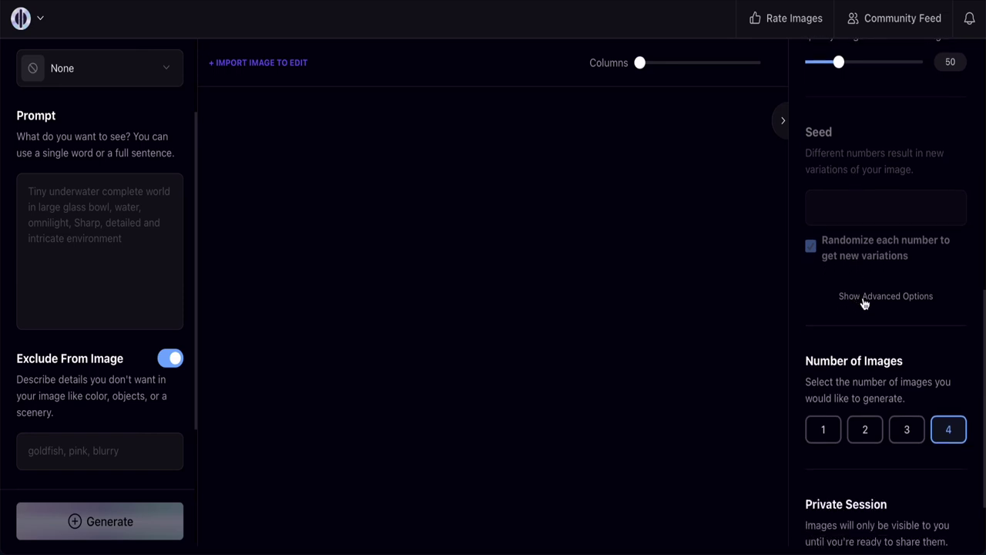
left_click(888, 299)
scroll(883, 302, "down", 1)
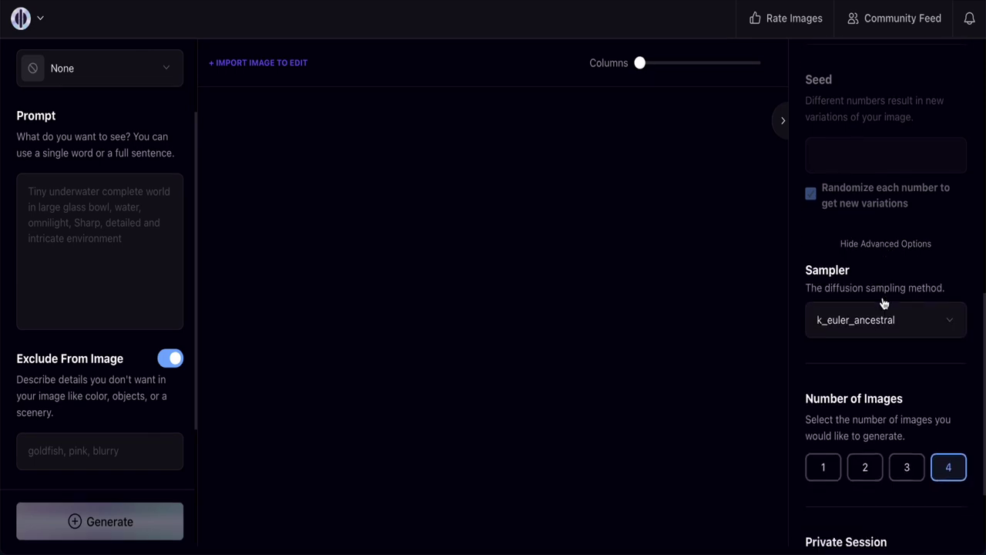
scroll(884, 302, "down", 1)
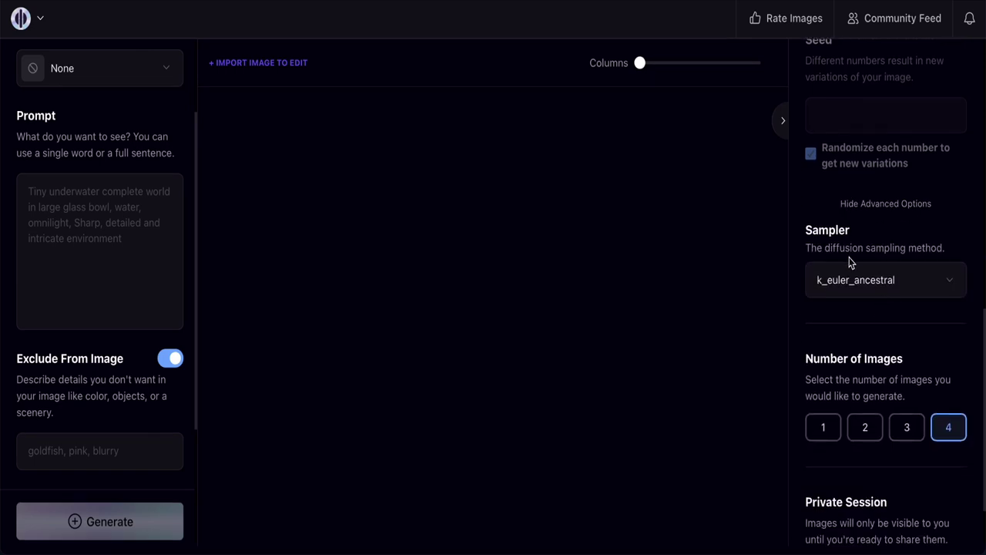
left_click(952, 286)
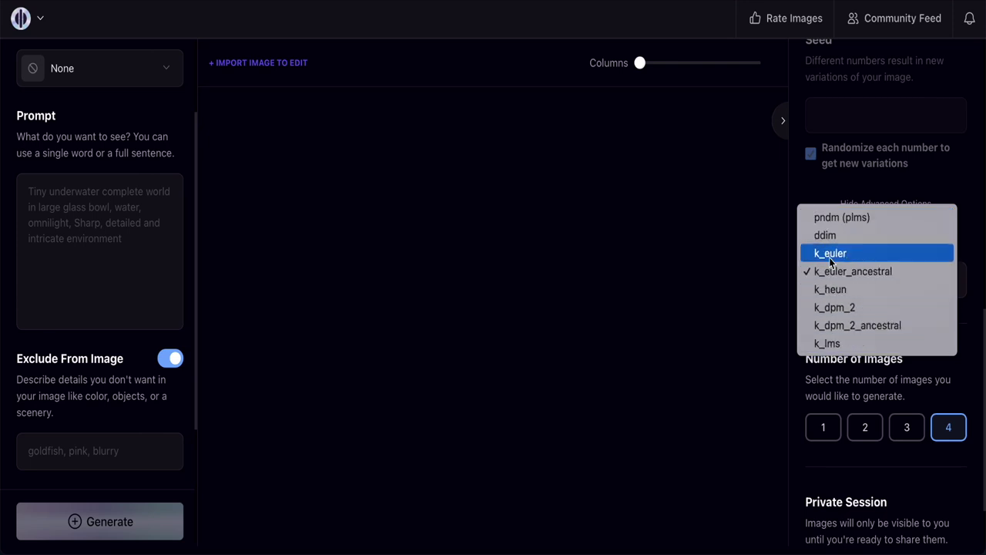
left_click(846, 278)
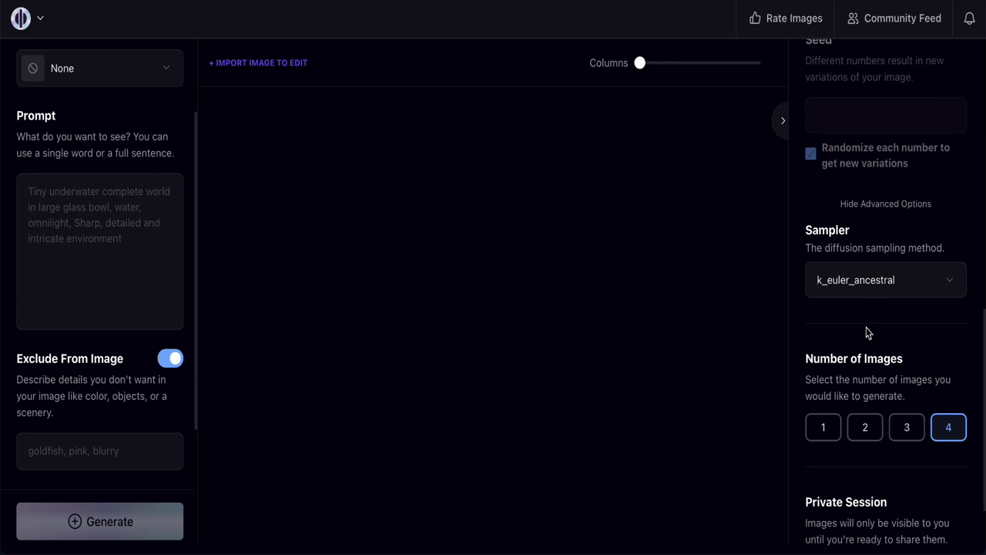
Try setting the number of images to 1 and return it to 4.
scroll(868, 333, "down", 1)
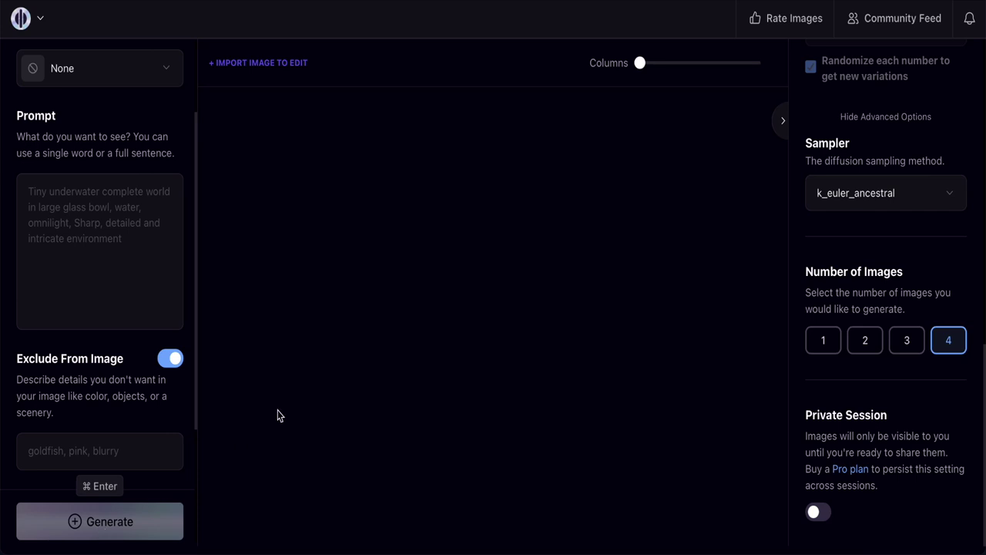
left_click(824, 343)
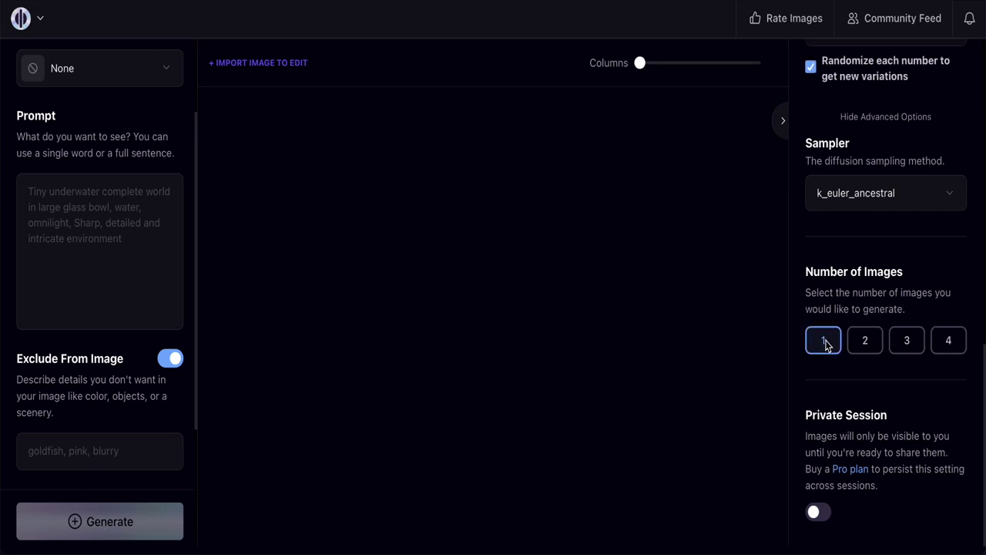
left_click(946, 344)
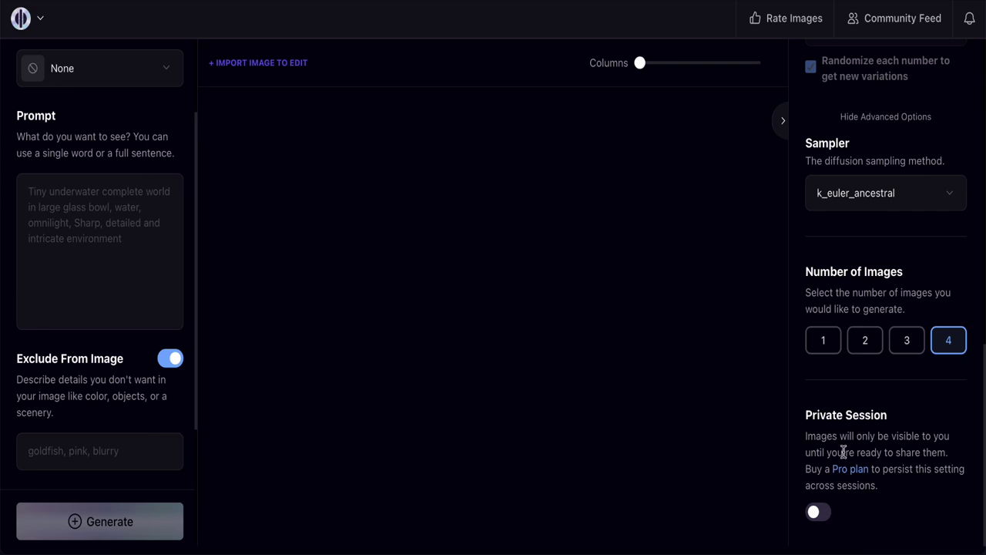
Toggle Private Session on and off, look at the account menu options, and leave Private Session enabled.
left_click(816, 513)
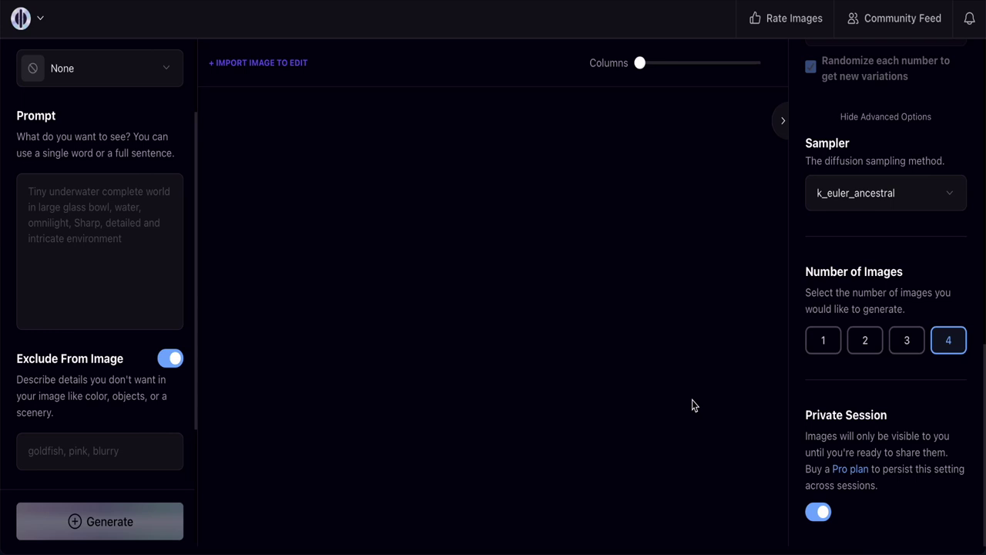
left_click(815, 513)
left_click(40, 18)
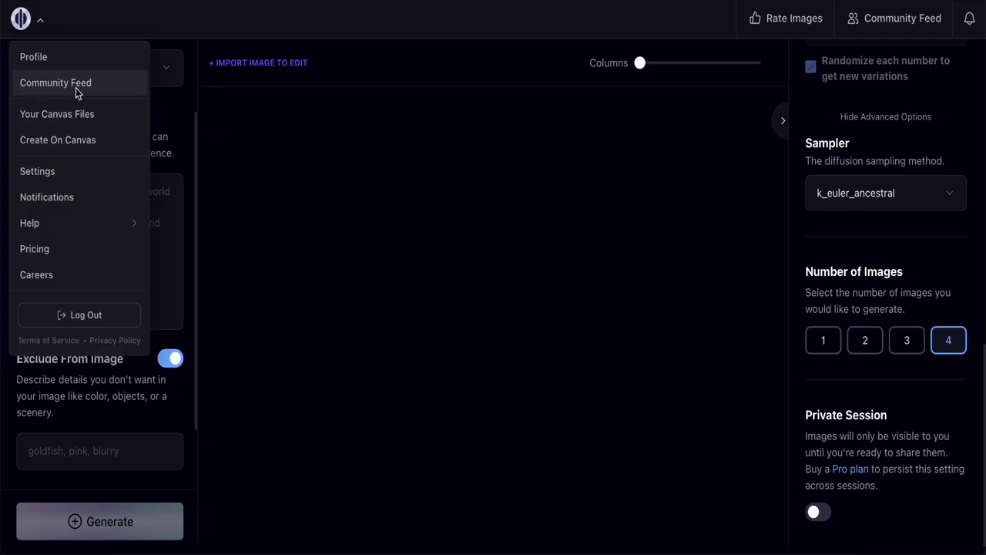
left_click(818, 515)
left_click(818, 514)
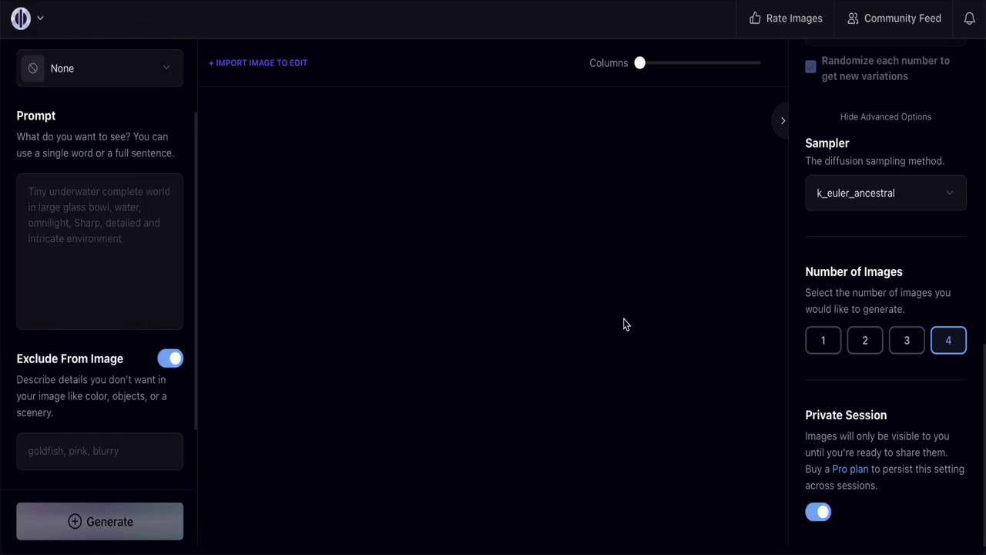
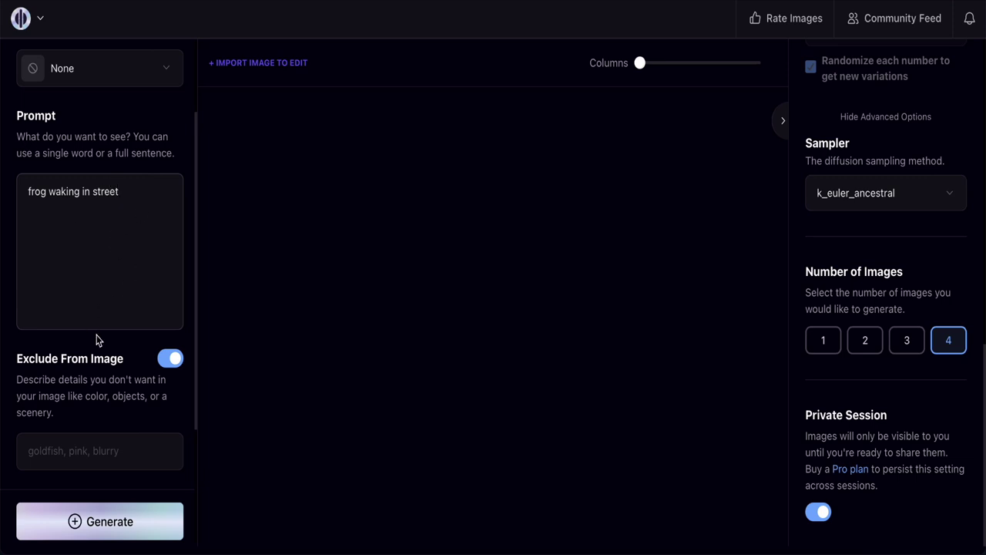
Disable Exclude From Image and generate four images from the prompt "frog waking in street".
left_click(168, 359)
scroll(138, 369, "down", 3)
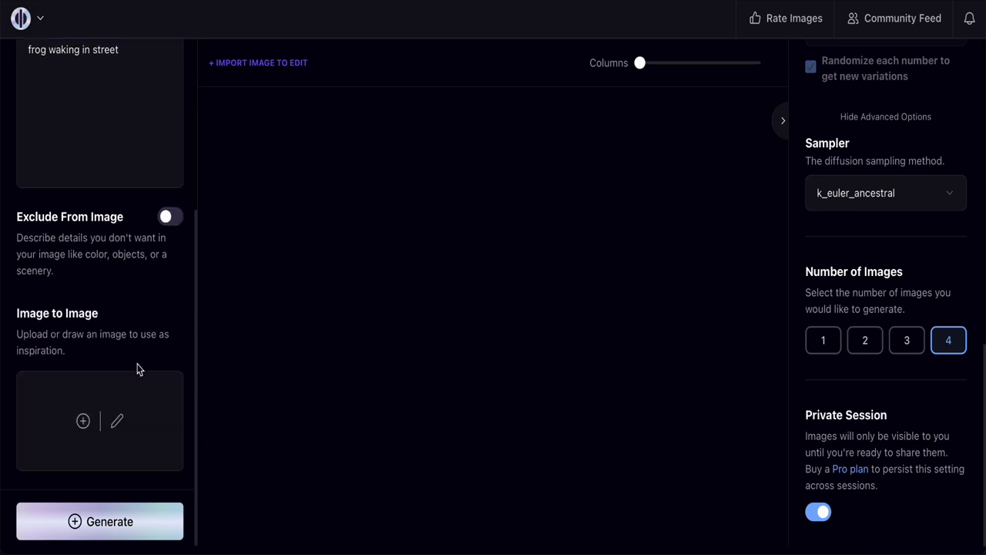
left_click(103, 524)
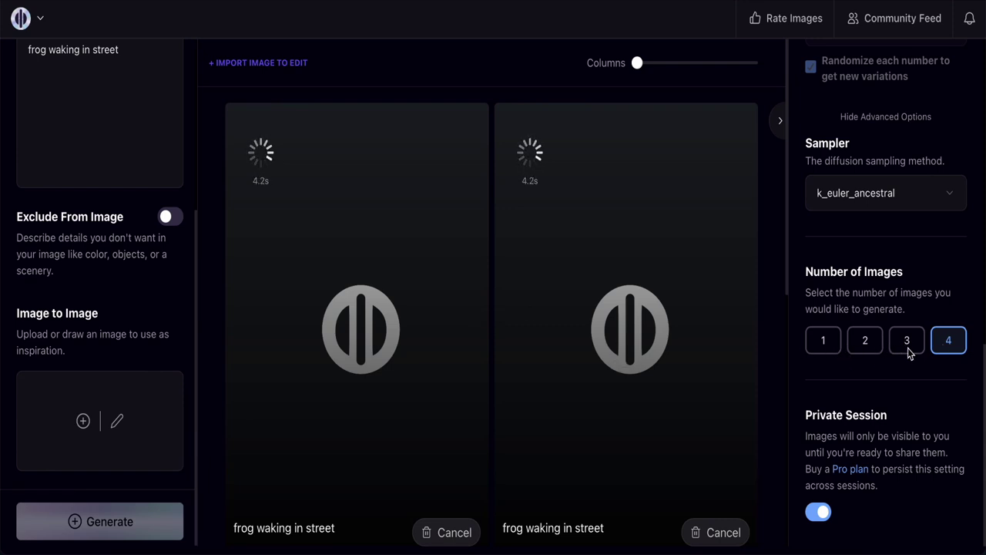
Try different column counts for the generated images, set the grid to 4 columns, and inspect the frog pictures.
scroll(689, 328, "down", 5)
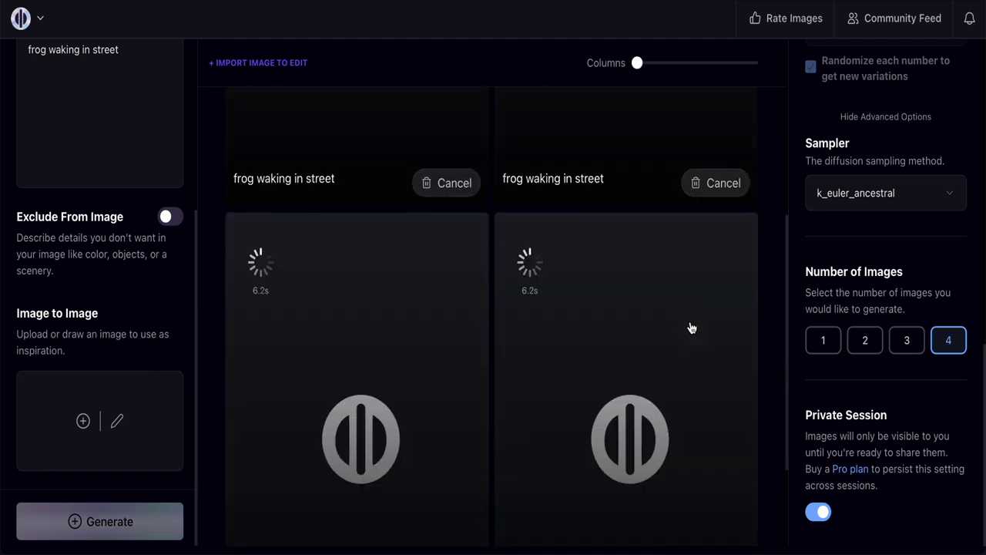
scroll(691, 328, "up", 2)
scroll(691, 328, "up", 3)
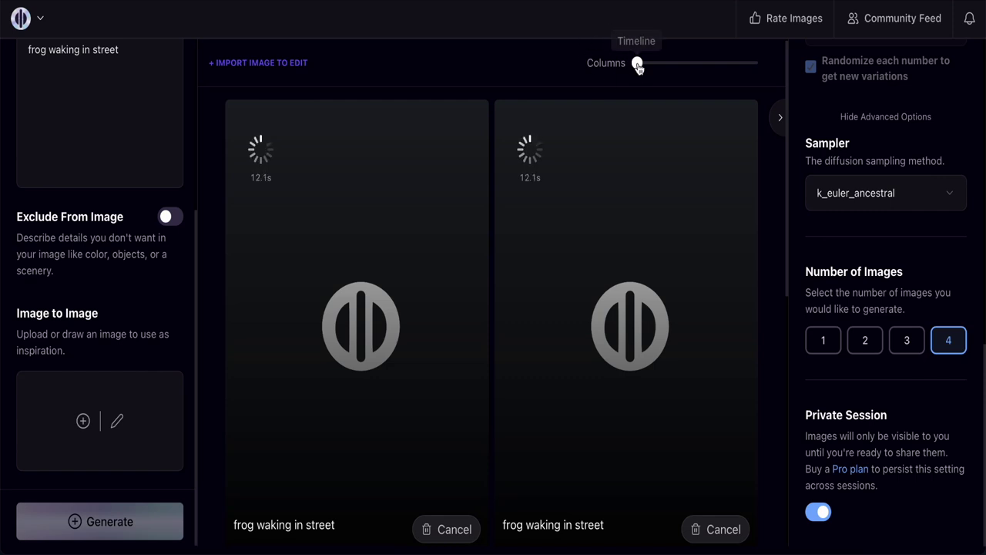
left_click_drag(638, 66, 651, 67)
scroll(599, 220, "down", 6)
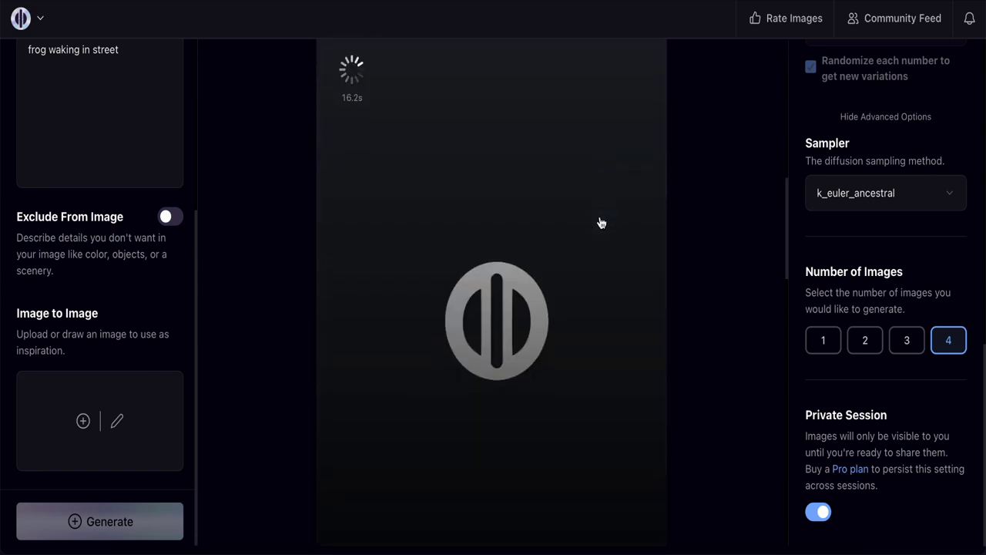
scroll(599, 220, "up", 5)
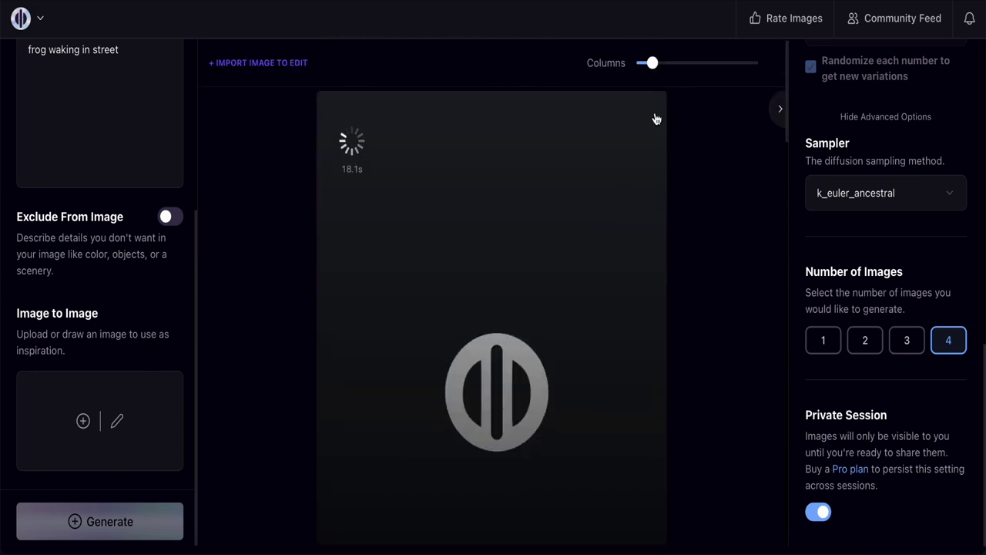
mouse_move(653, 68)
left_click_drag(653, 67, 680, 68)
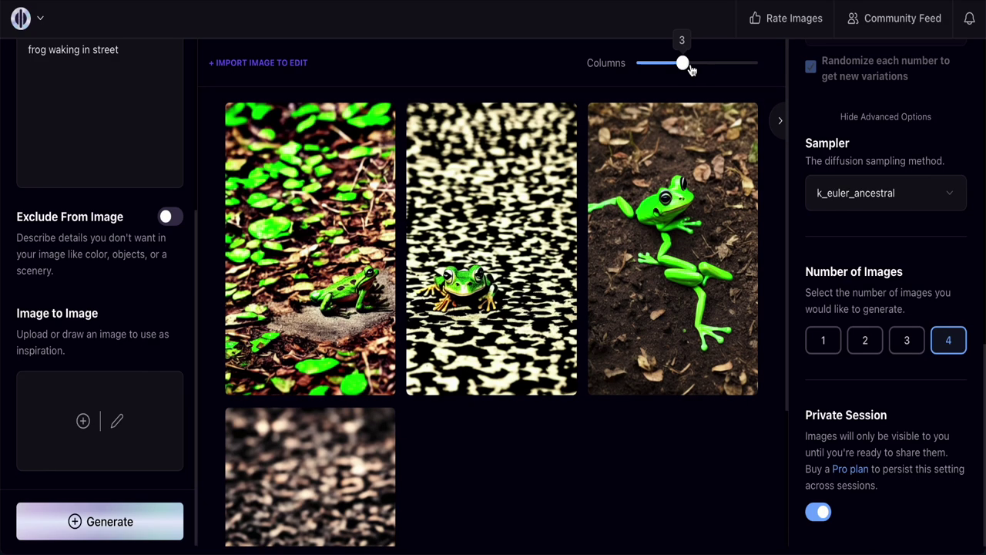
left_click_drag(686, 68, 698, 68)
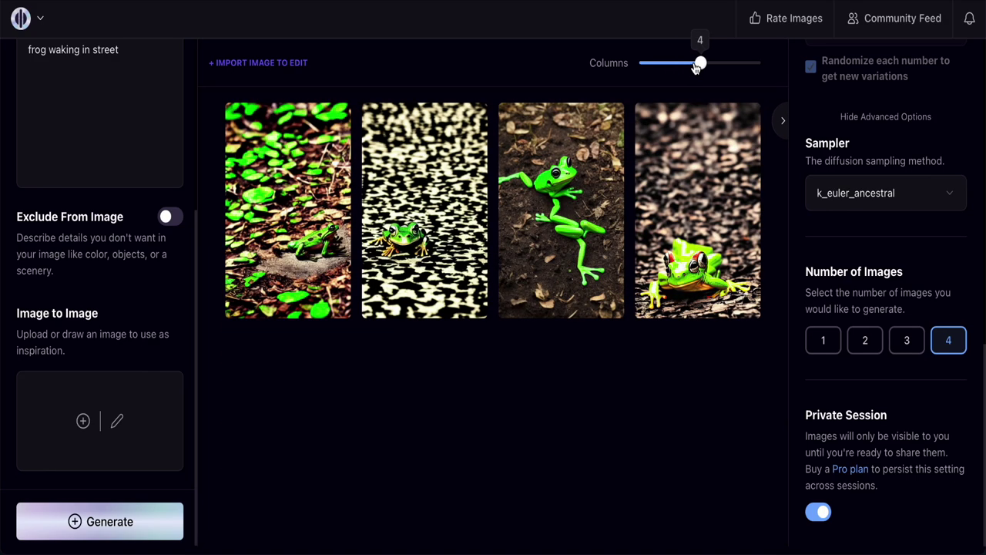
mouse_move(573, 164)
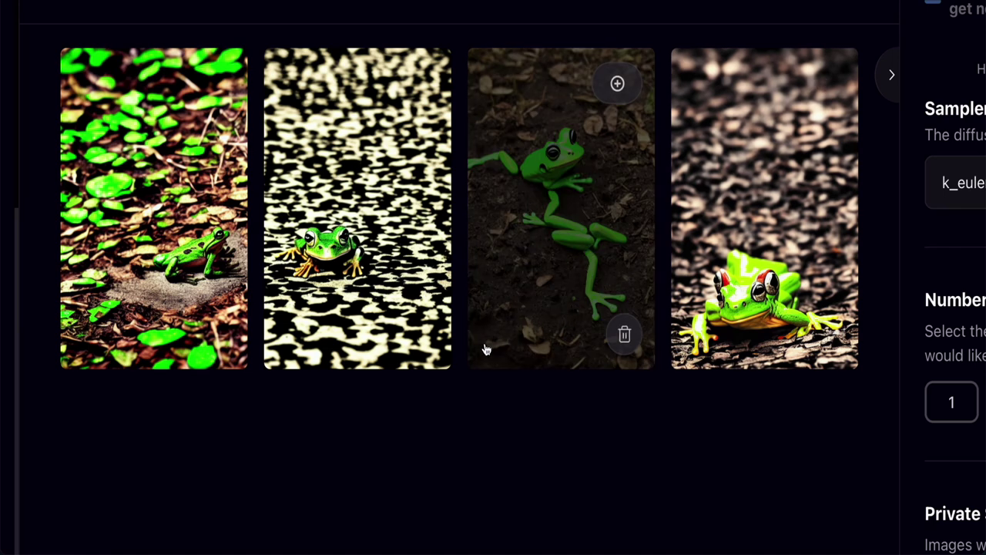
scroll(160, 303, "left", 2)
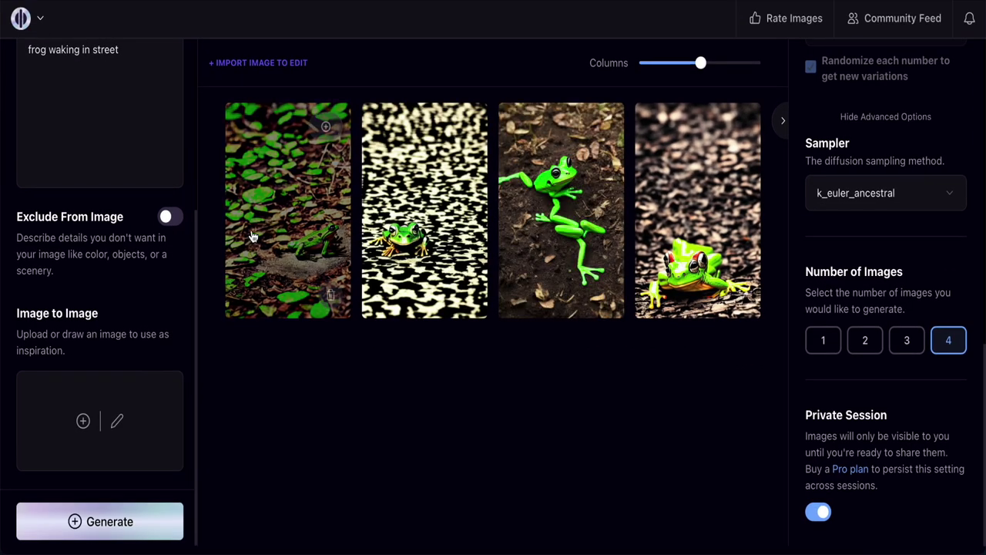
Replace the prompt text with "bird on tree".
scroll(66, 278, "up", 5)
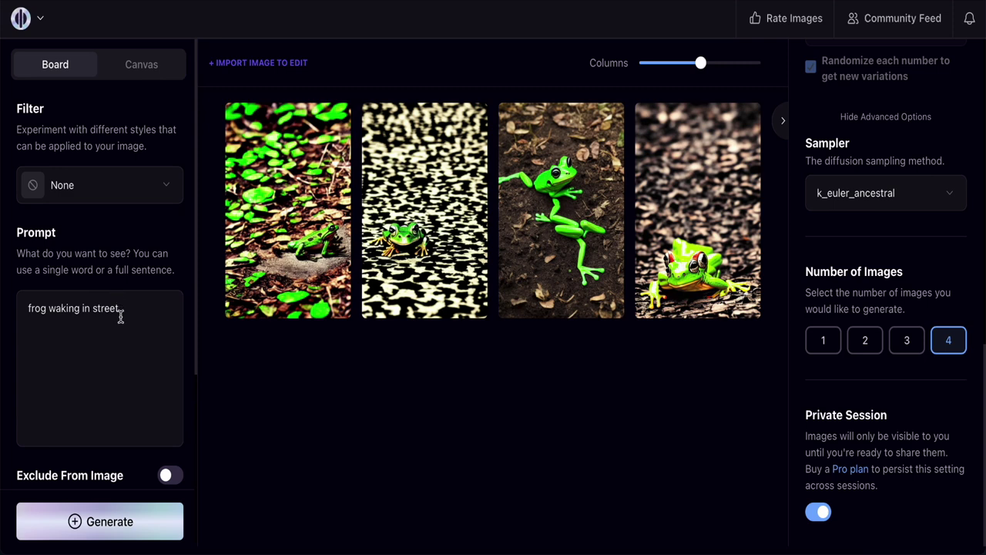
left_click_drag(123, 308, 4, 308)
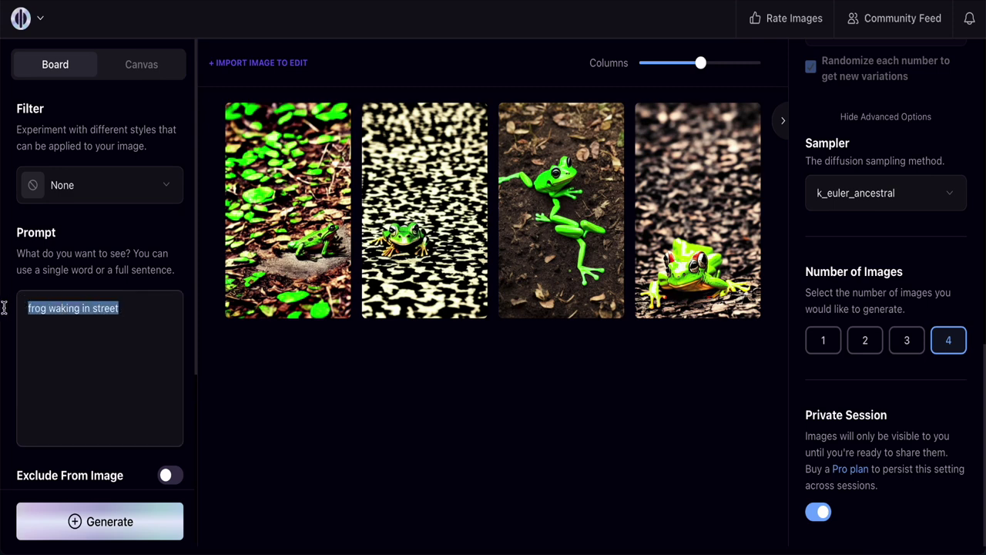
type("bird on tree")
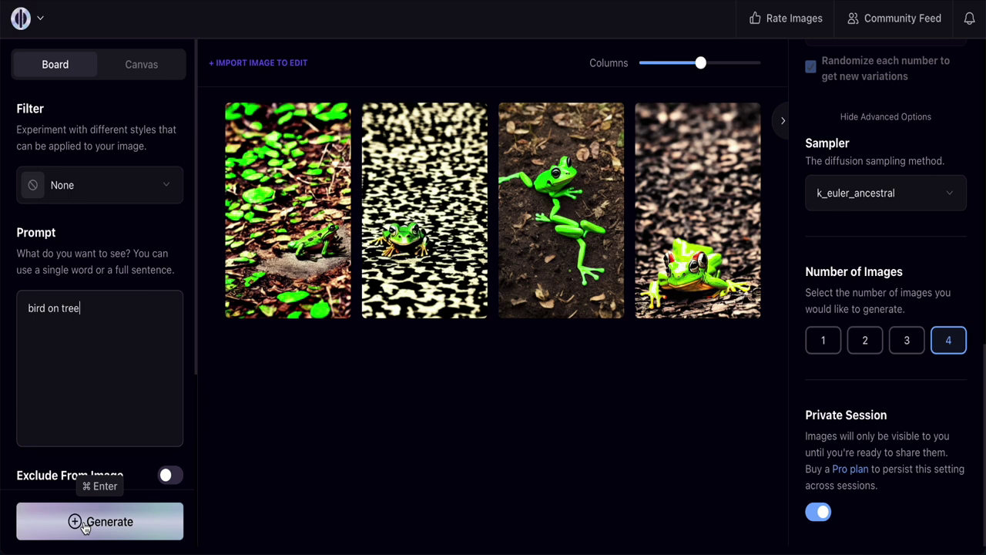
Delete the first two generated frog images from the board.
mouse_move(330, 254)
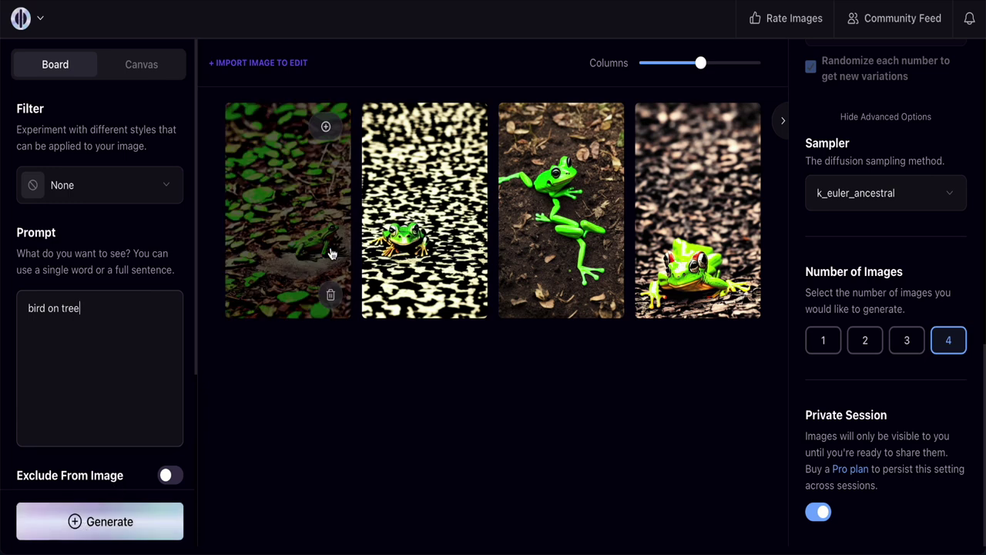
left_click(331, 299)
left_click(330, 299)
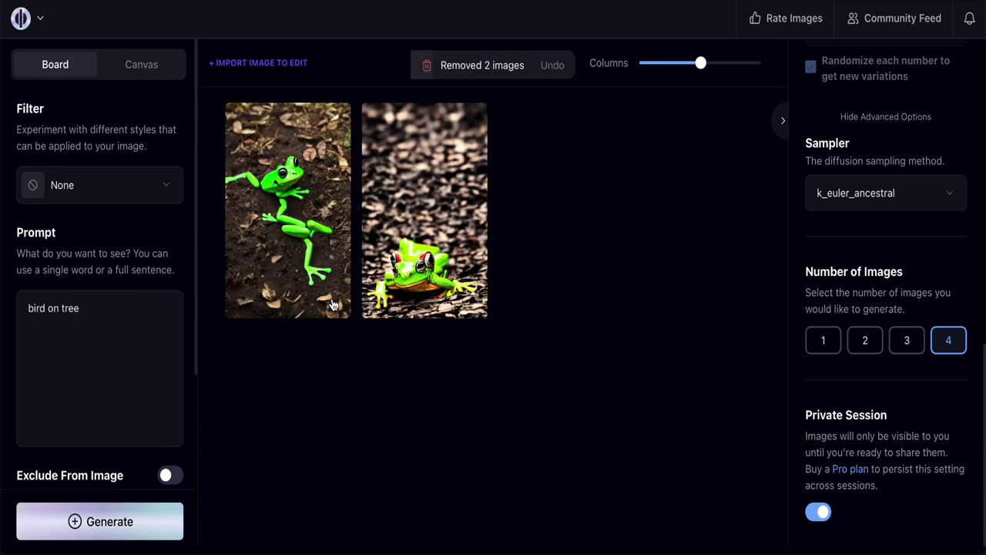
Delete the two remaining frog images and generate four images from the prompt "bird on tree".
left_click(331, 298)
left_click(331, 298)
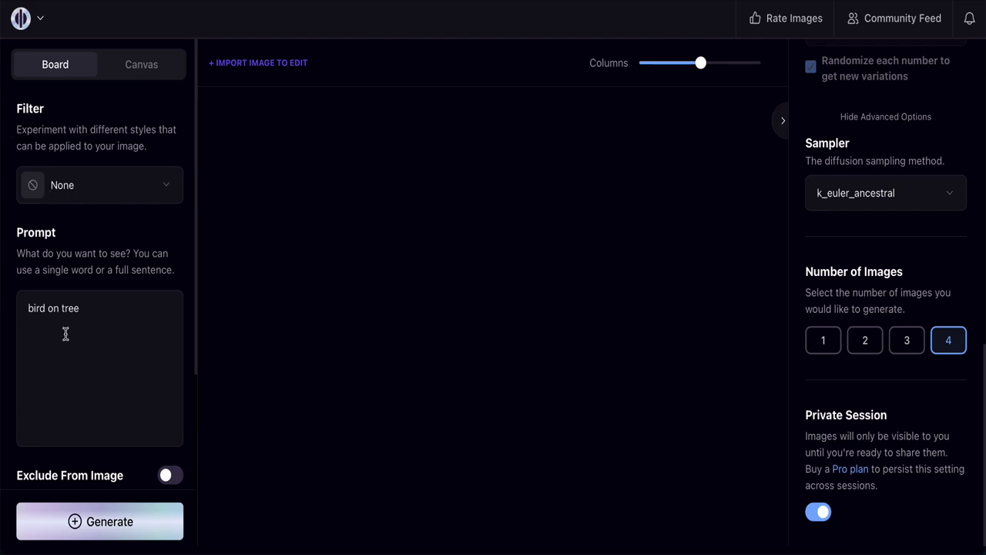
scroll(102, 342, "down", 1)
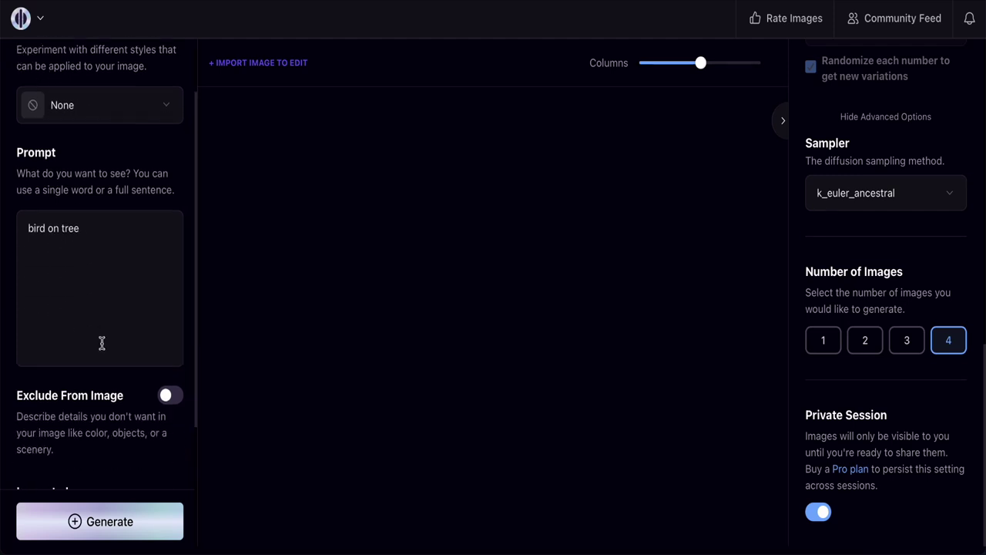
scroll(102, 342, "down", 2)
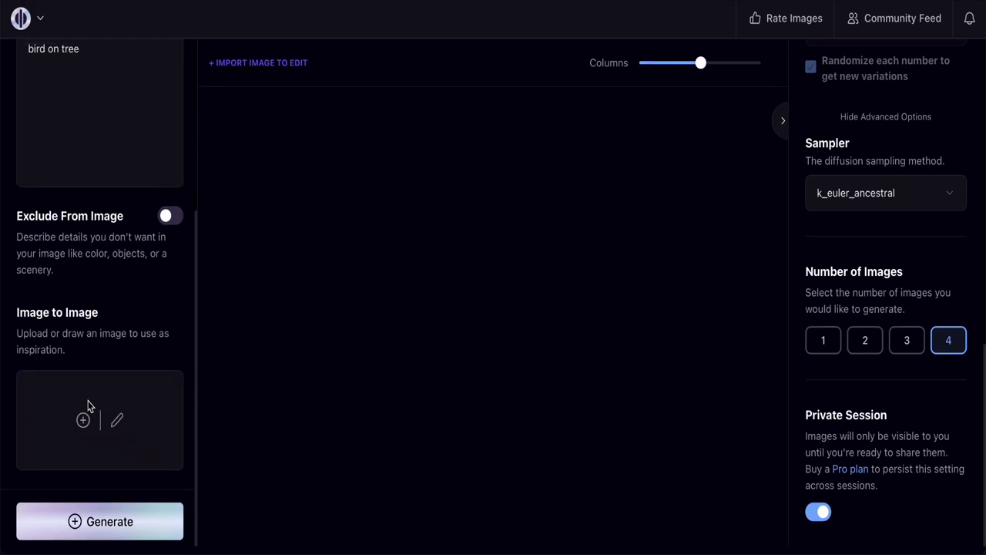
left_click(94, 523)
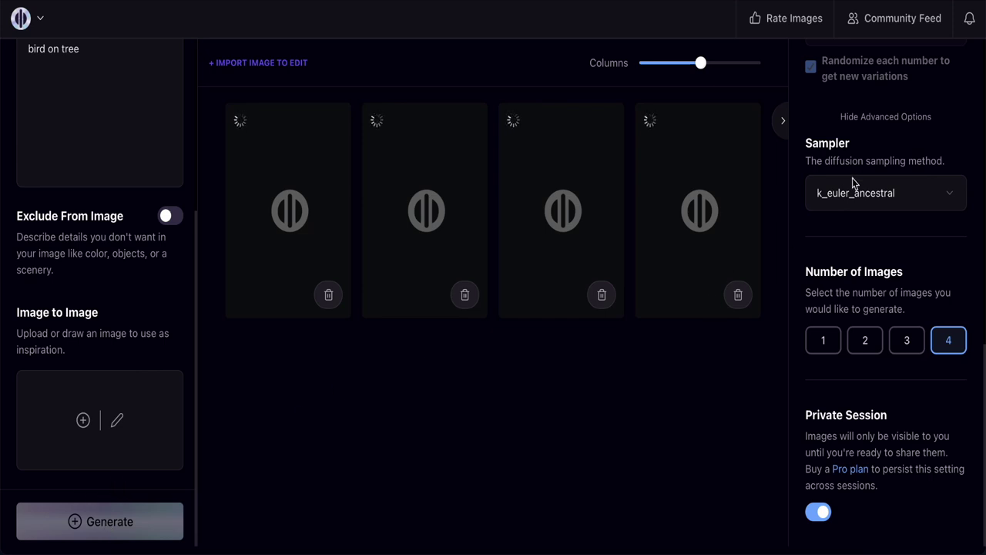
Change the image dimensions to 640 × 384 and generate four more images from the same prompt.
scroll(852, 183, "up", 6)
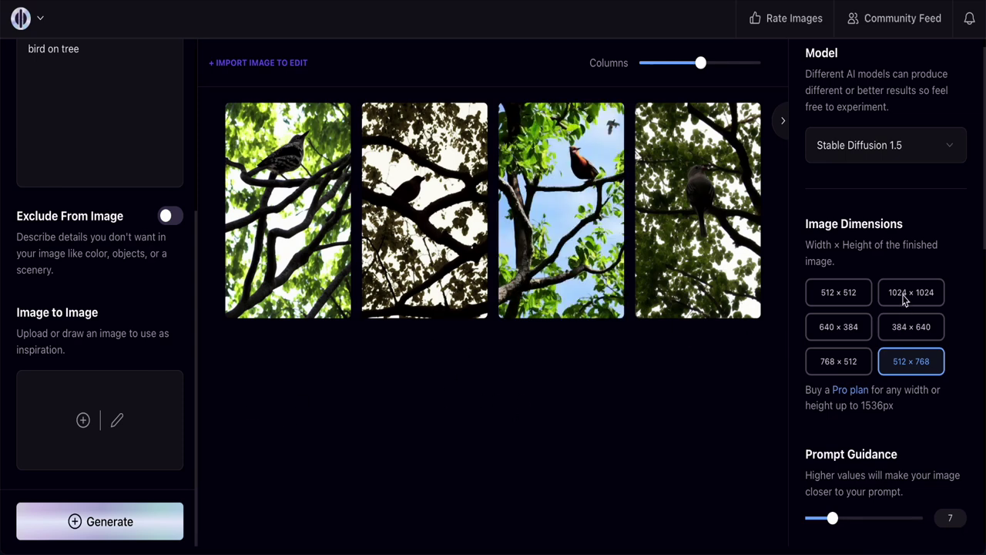
left_click(841, 329)
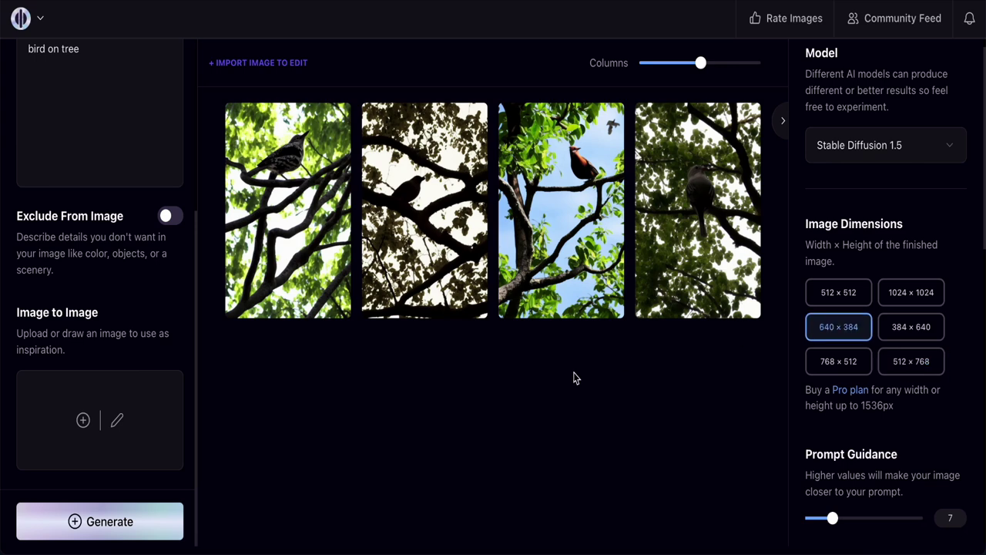
left_click(97, 530)
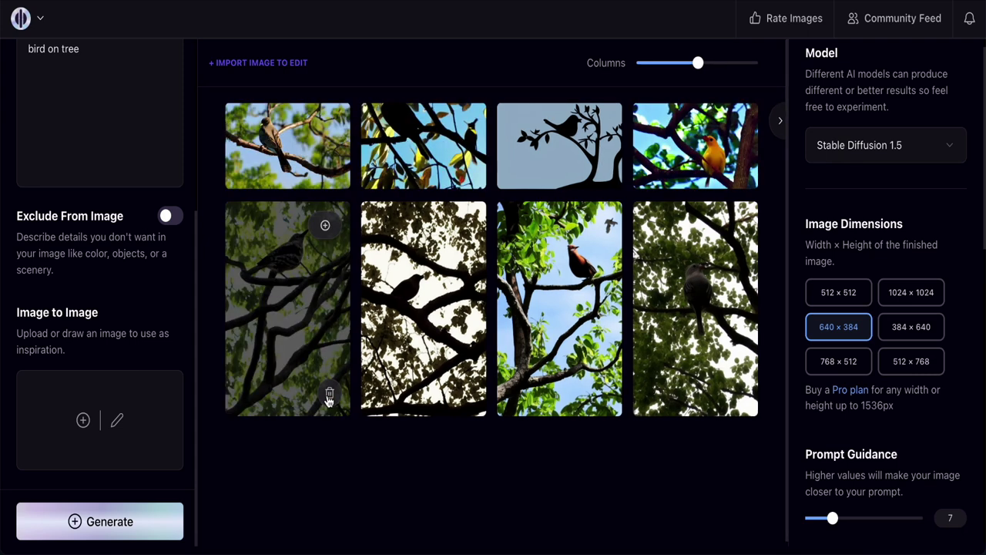
Delete the four tall 512 × 768 bird images in the second row of the board.
left_click(330, 394)
left_click(330, 394)
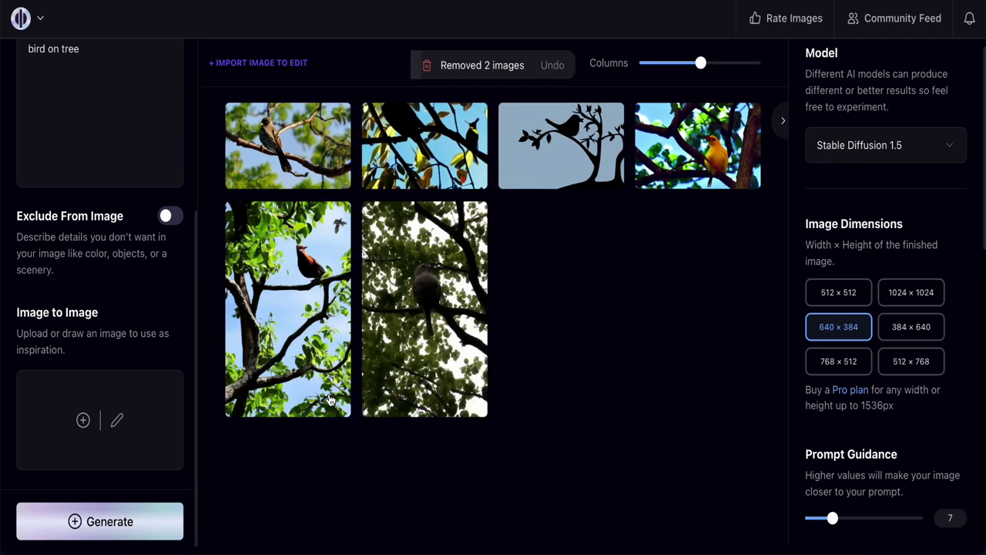
left_click(330, 396)
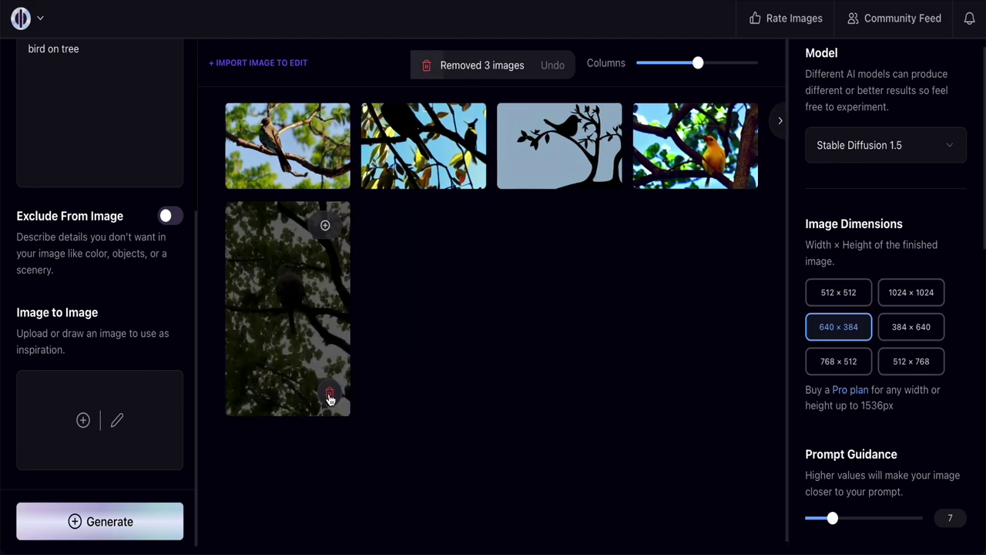
left_click(329, 396)
Apply the Deliberate filter and generate four images of the bird prompt with it.
scroll(90, 124, "up", 3)
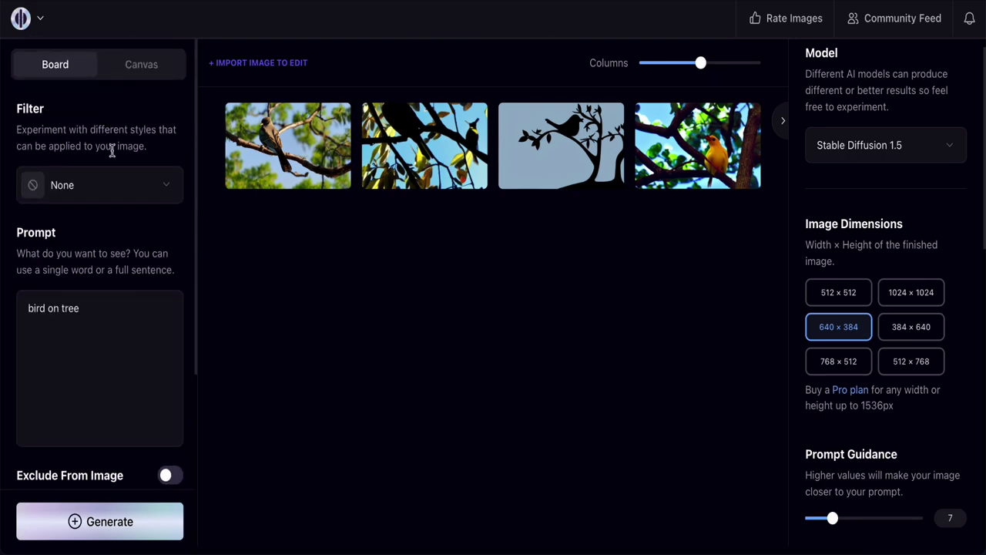
left_click(166, 189)
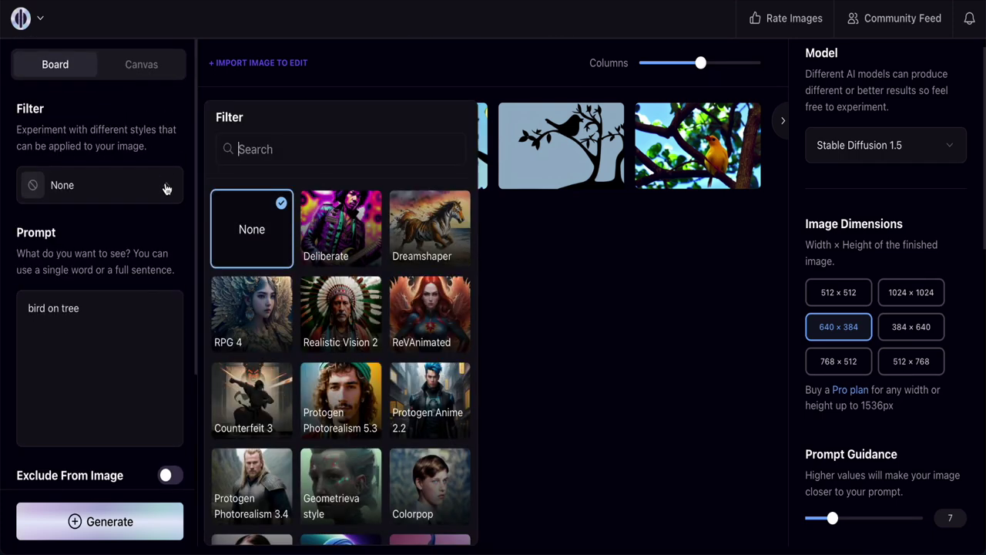
left_click(337, 230)
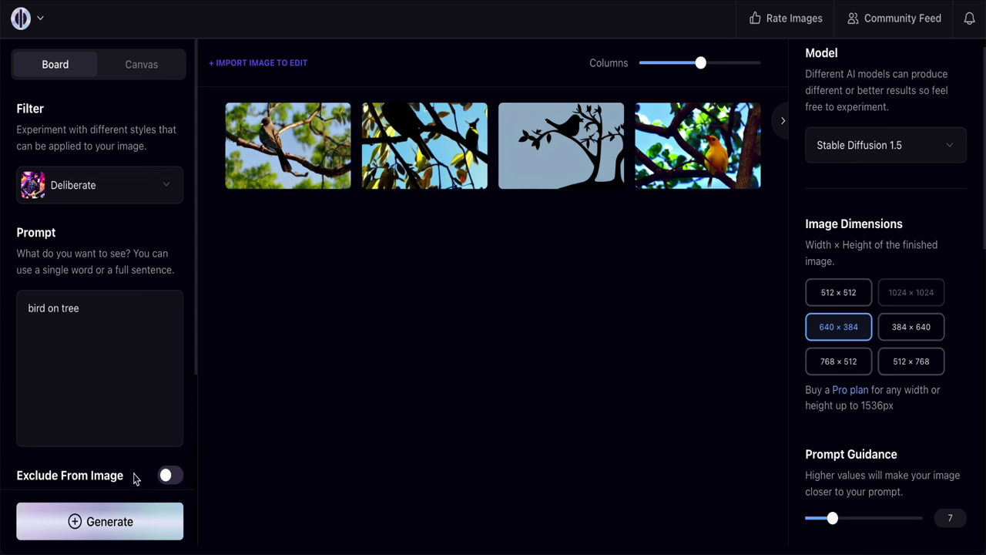
left_click(100, 521)
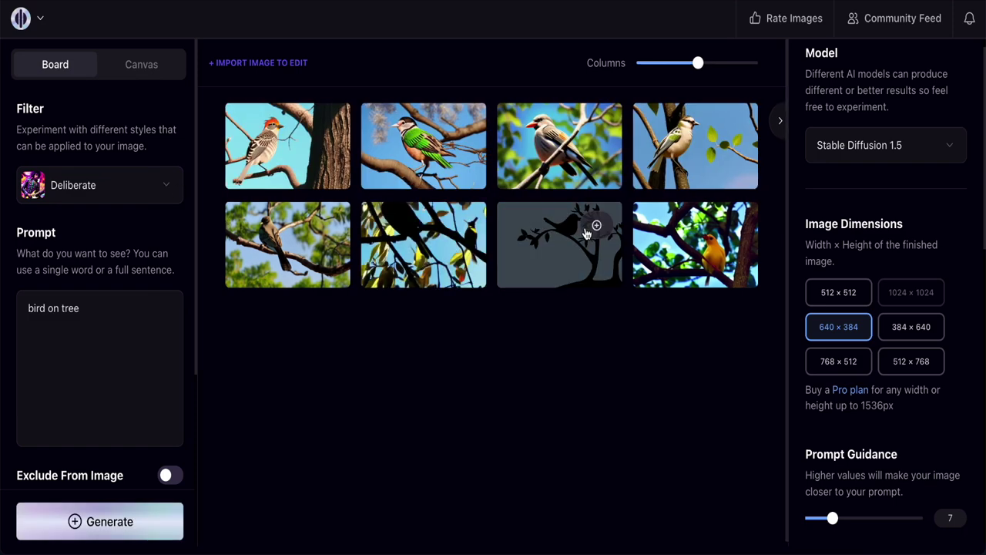
Set the image grid to 2 columns and compare the Deliberate bird images with the unfiltered ones.
mouse_move(703, 66)
left_click_drag(702, 66, 673, 69)
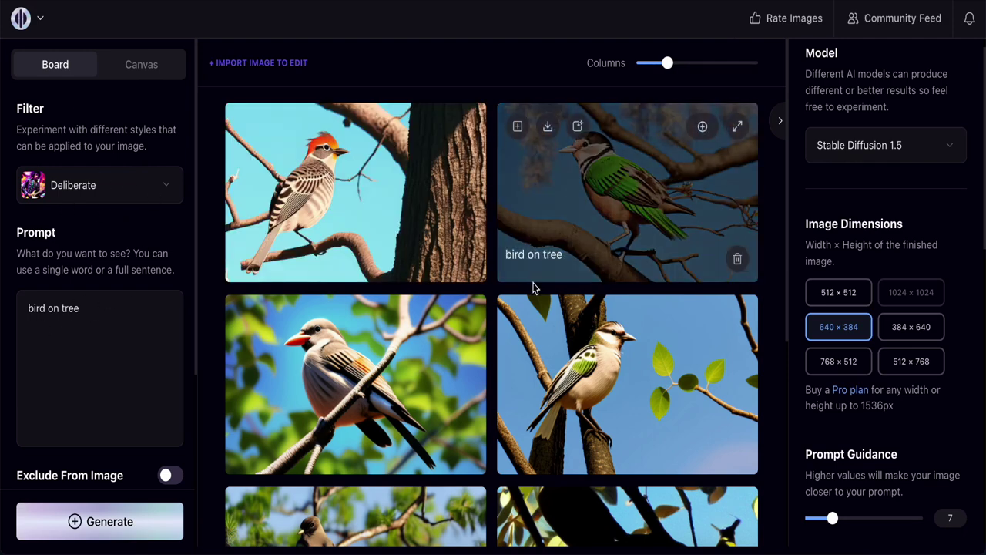
scroll(585, 394, "down", 3)
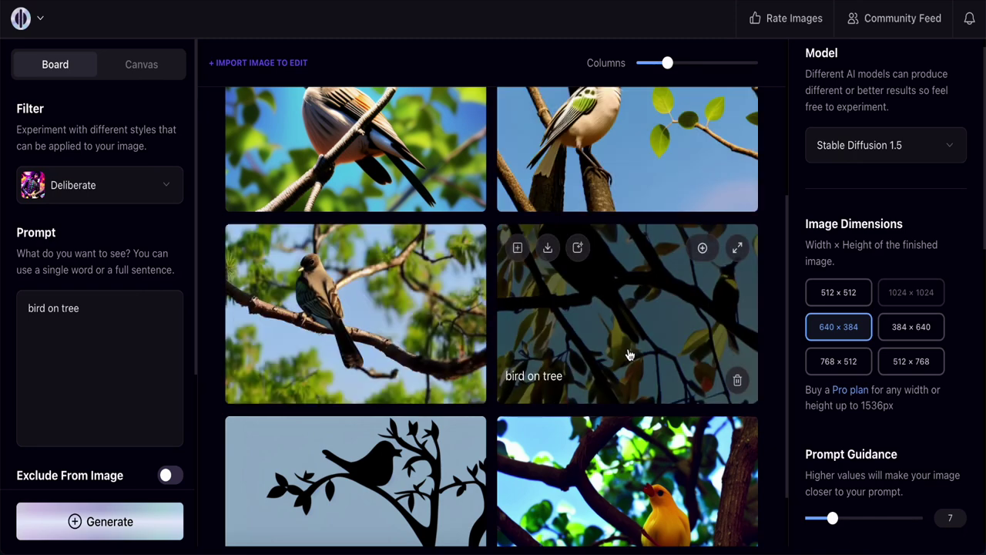
scroll(339, 322, "up", 3)
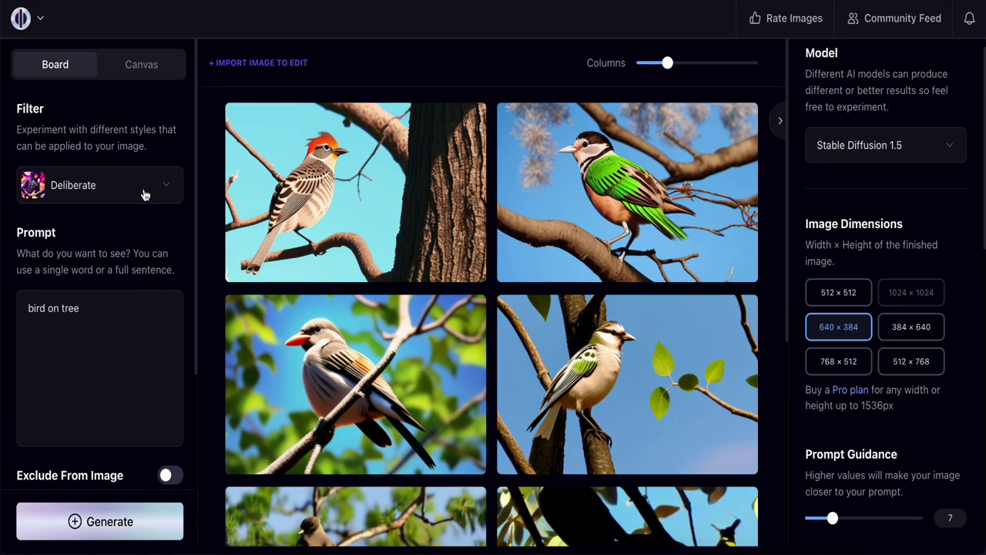
Browse the available filter styles, from Deliberate and Dreamshaper through the Cinematic and Flat palette styles.
left_click(165, 192)
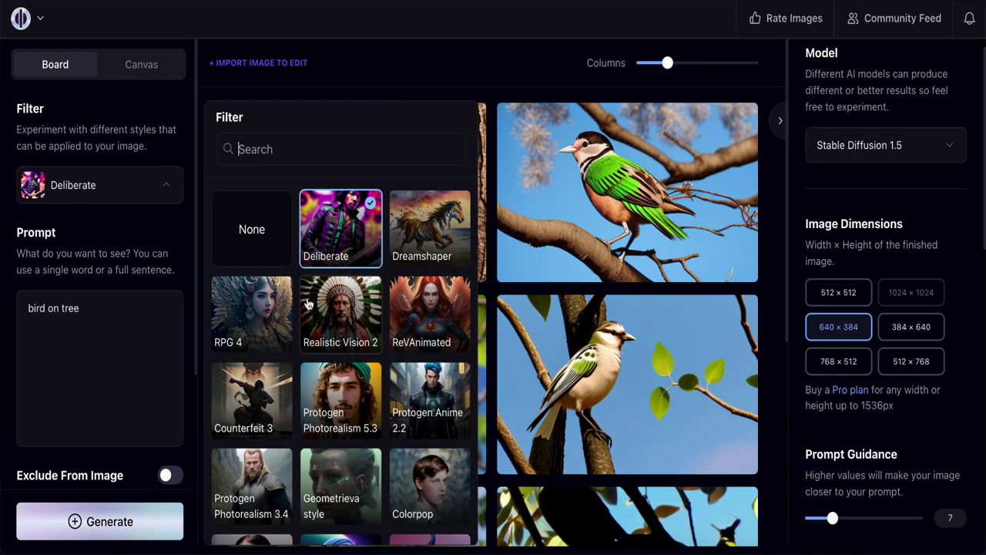
scroll(320, 370, "down", 1)
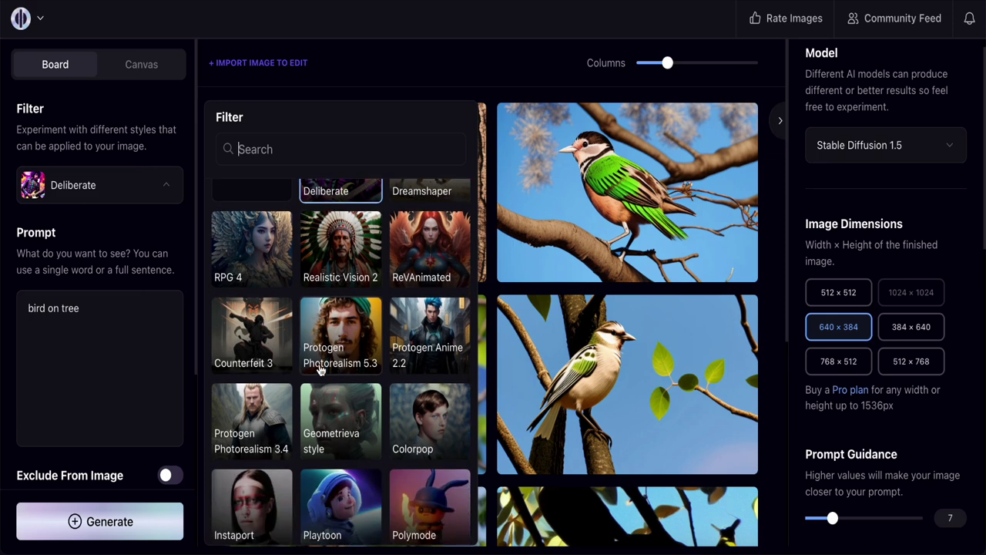
scroll(321, 370, "down", 4)
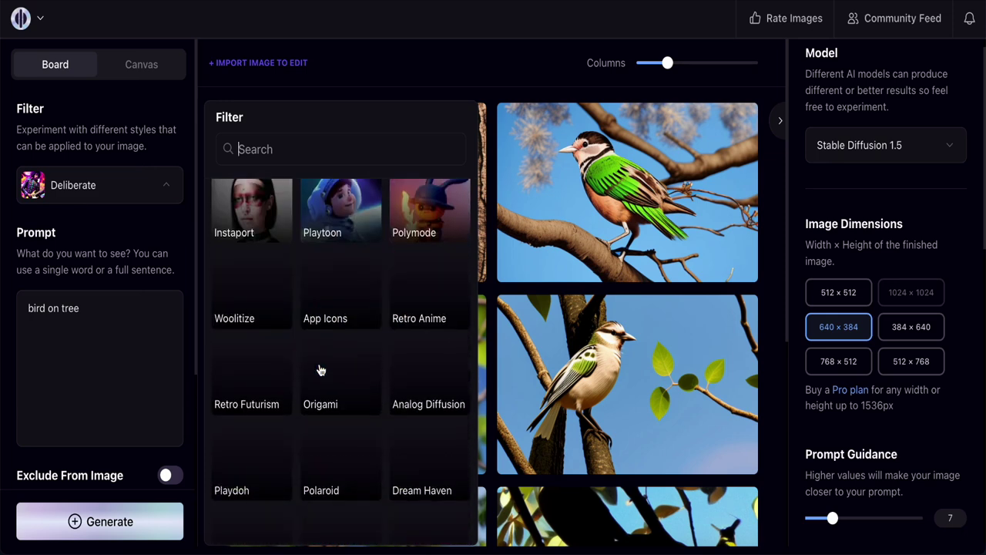
scroll(320, 370, "down", 1)
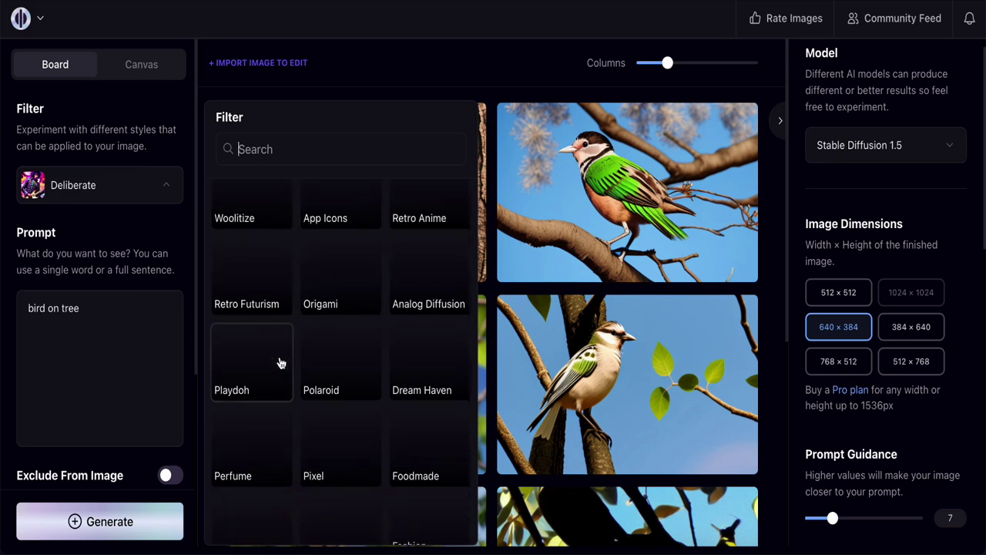
scroll(339, 355, "down", 2)
scroll(327, 359, "up", 2)
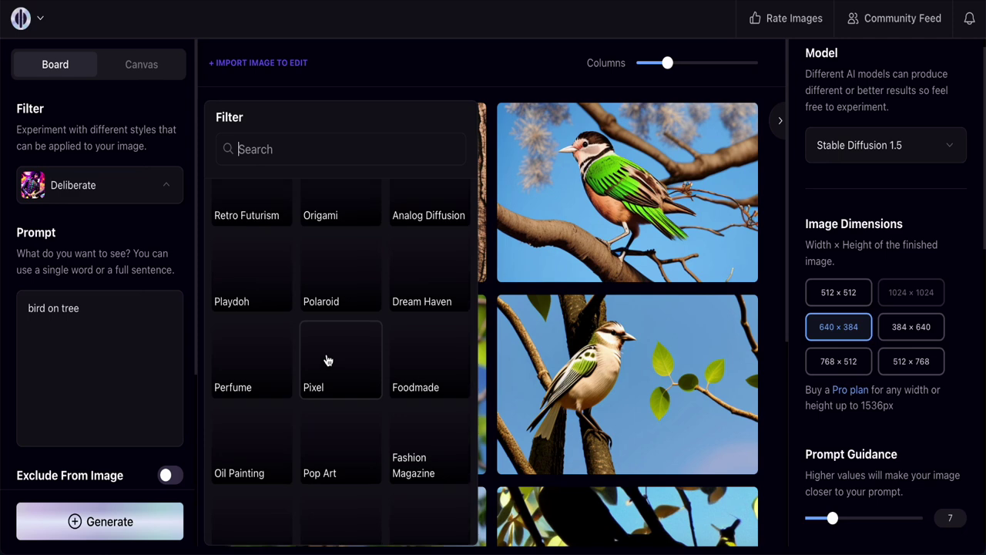
scroll(327, 359, "up", 2)
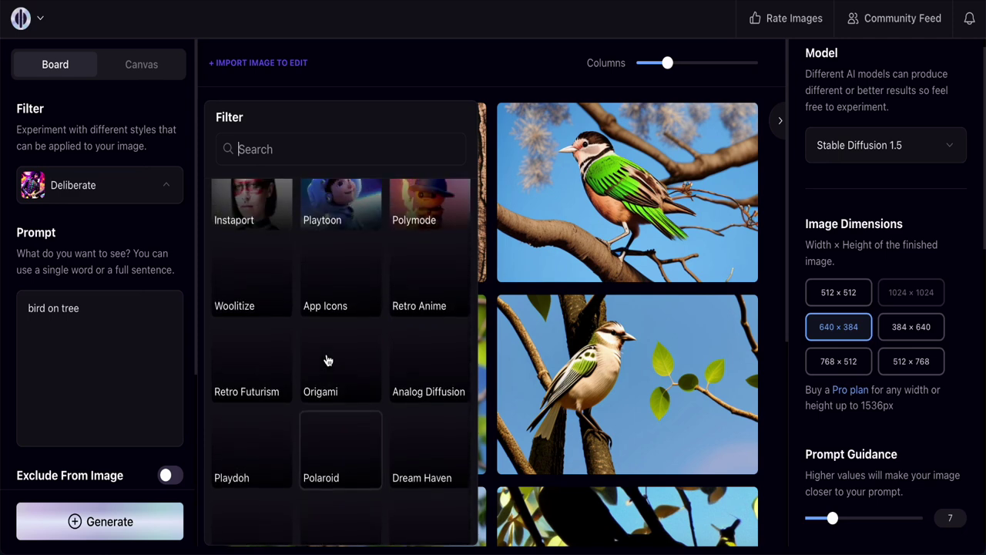
scroll(326, 360, "up", 2)
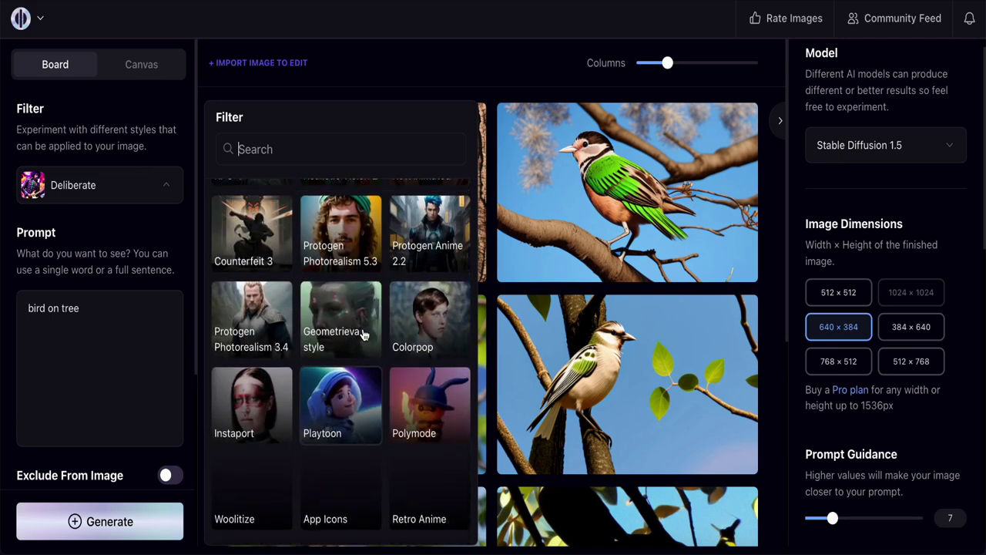
scroll(302, 322, "down", 4)
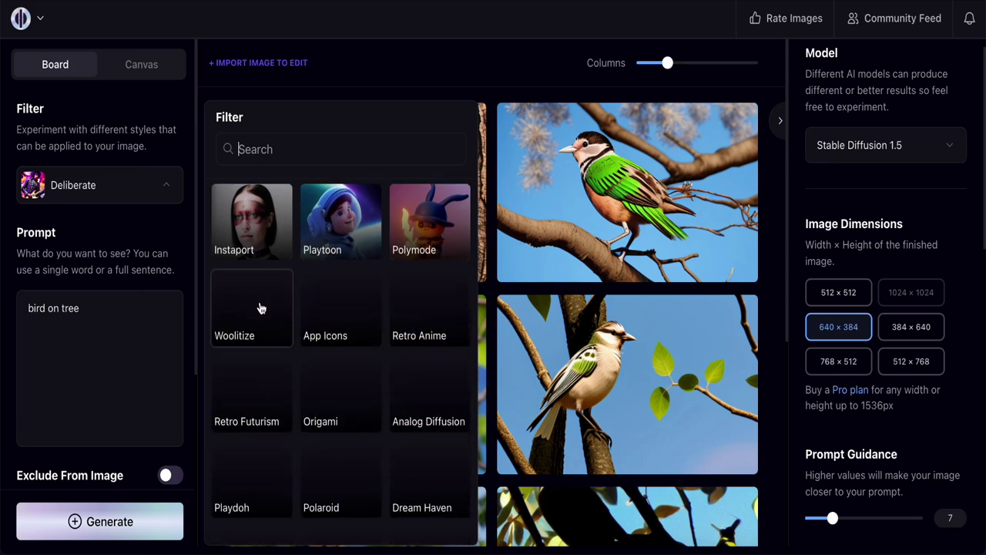
scroll(362, 323, "down", 1)
scroll(308, 347, "down", 1)
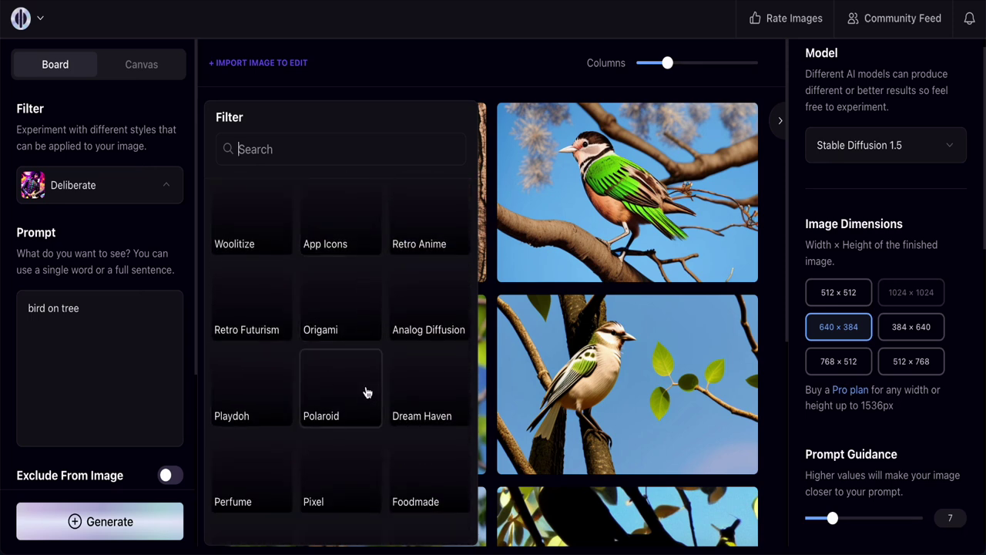
scroll(365, 392, "down", 6)
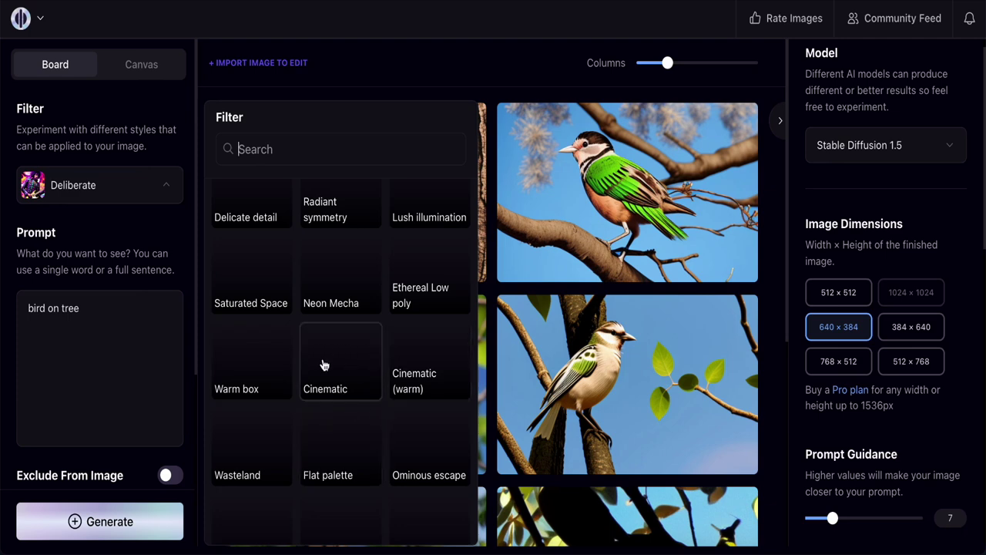
scroll(314, 350, "up", 4)
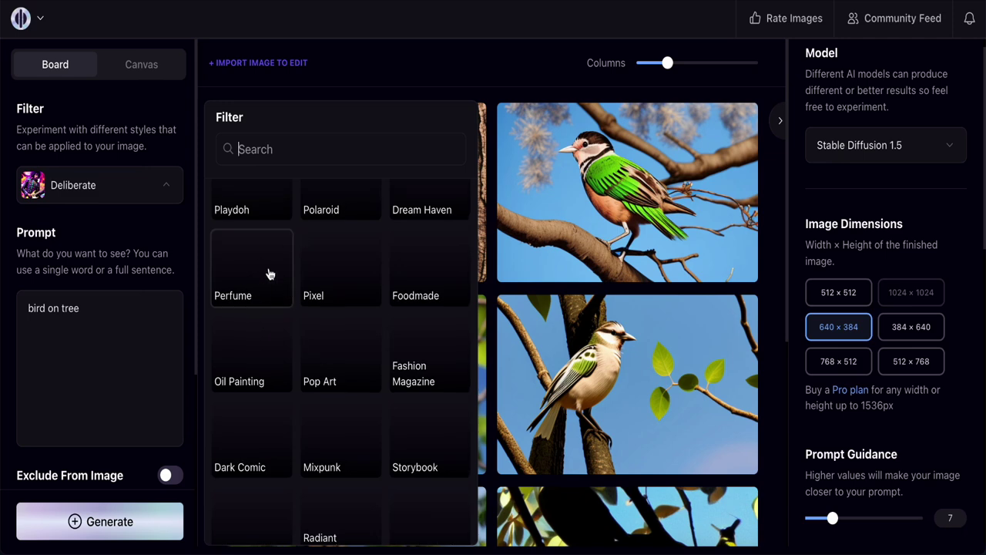
scroll(341, 287, "up", 3)
scroll(341, 287, "up", 3)
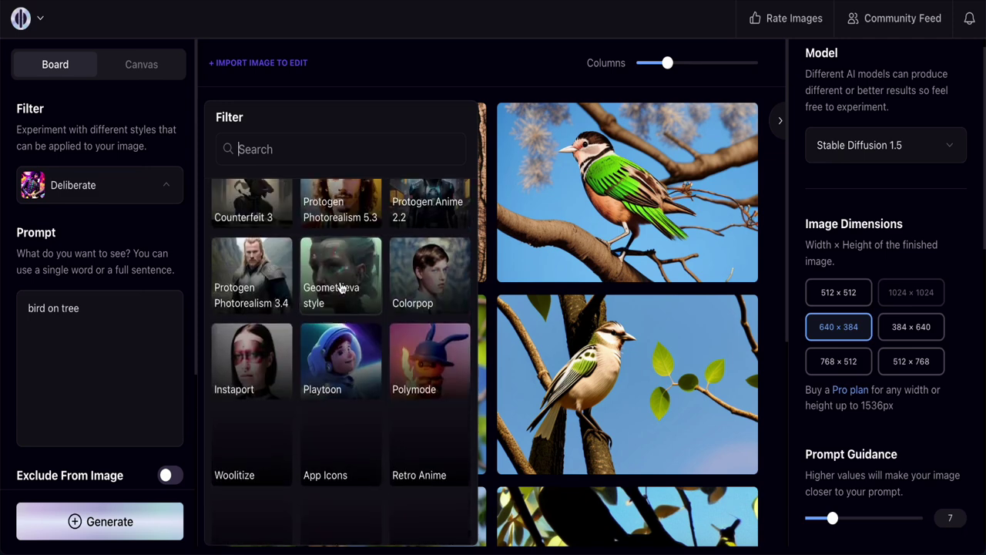
scroll(341, 288, "up", 2)
scroll(342, 288, "up", 1)
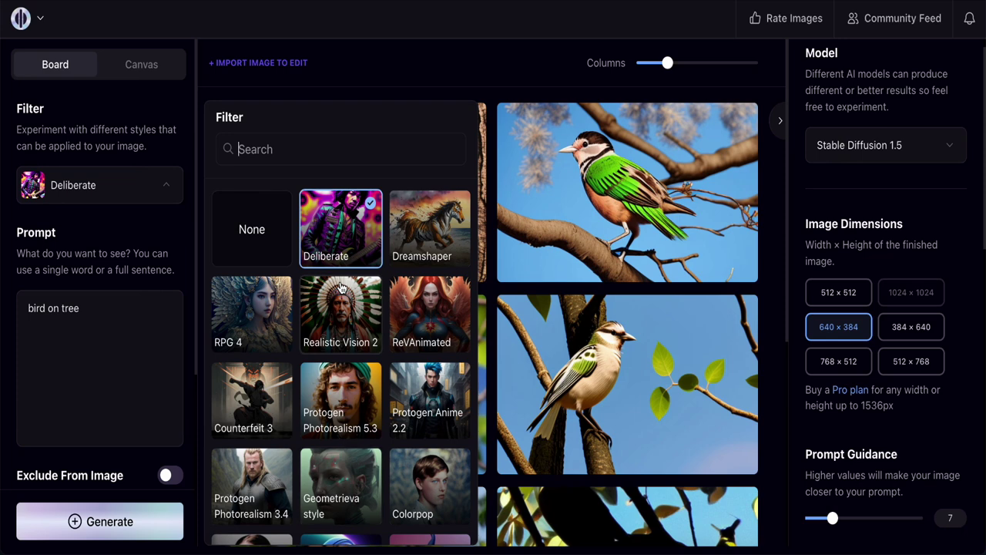
Set the filter to RPG 4, review its Exclude From Image text, and generate four images from "bird on tree".
left_click(258, 316)
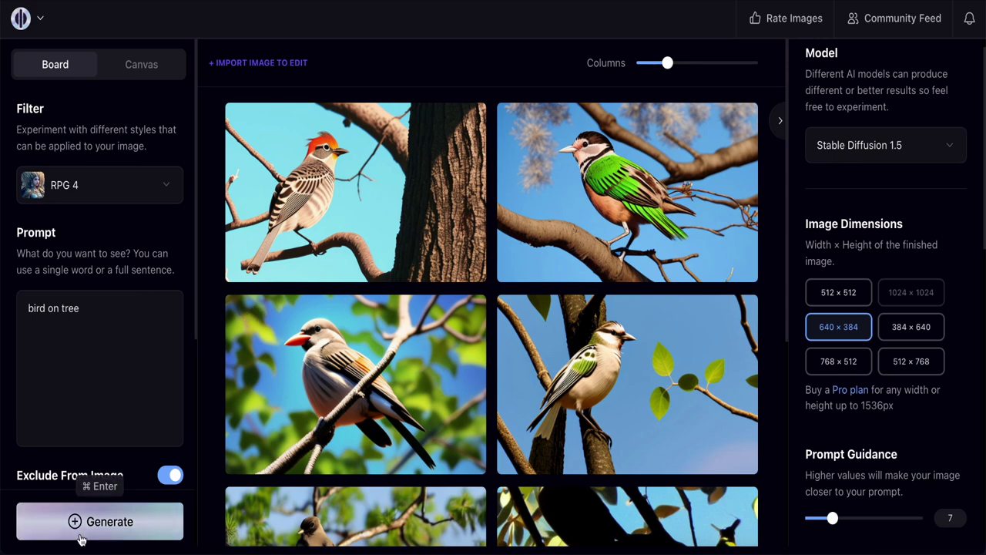
scroll(143, 367, "down", 2)
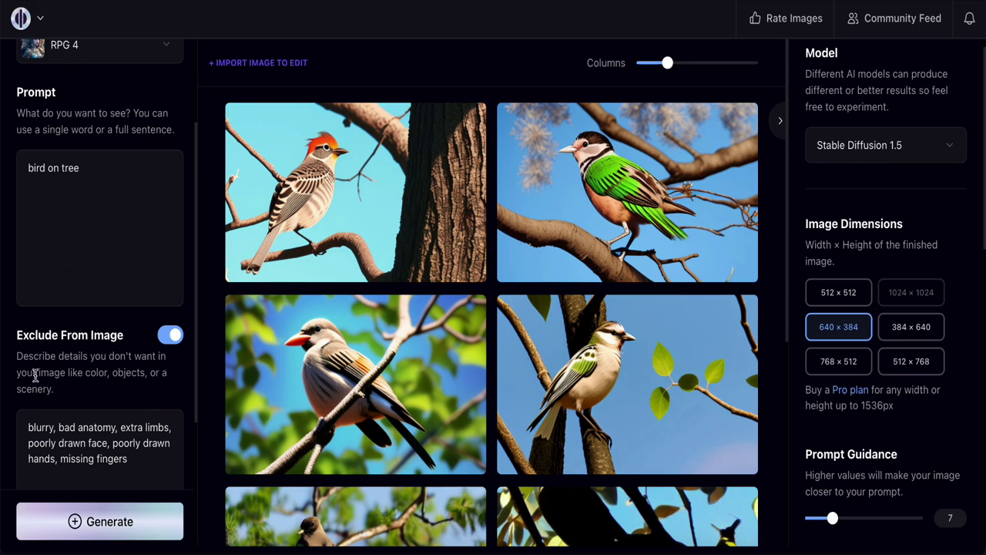
scroll(131, 404, "down", 3)
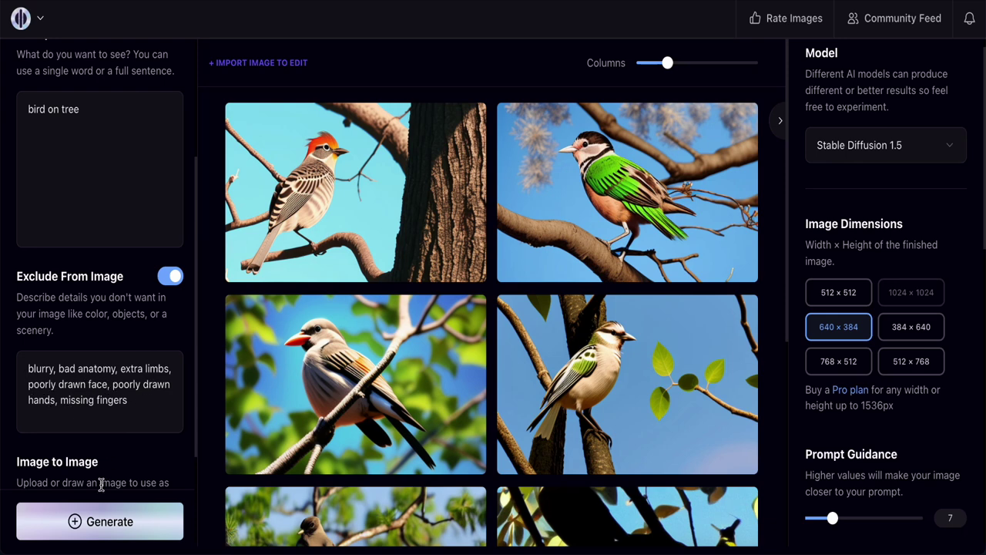
left_click(104, 528)
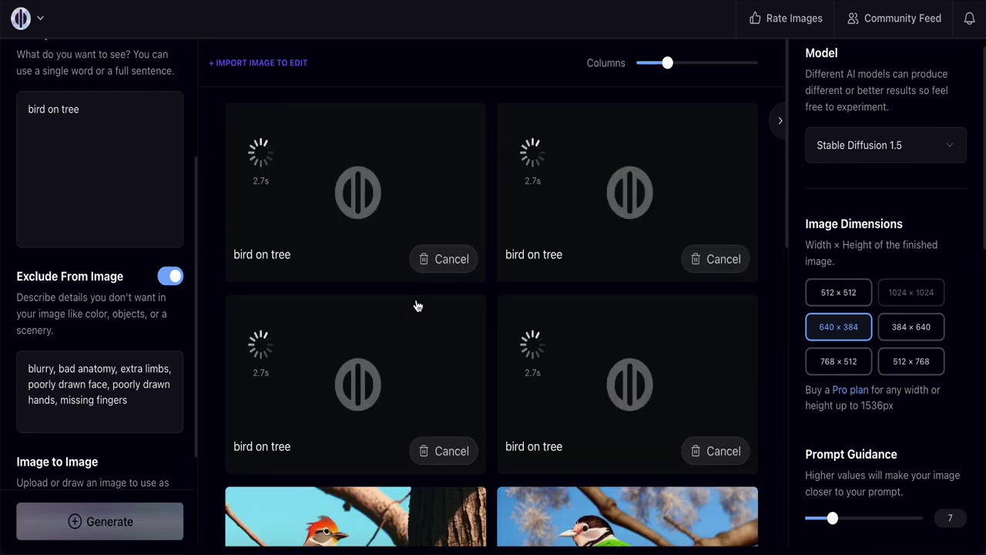
Compare the RPG 4 bird images with the earlier Deliberate and unfiltered results on the board.
scroll(401, 345, "down", 1)
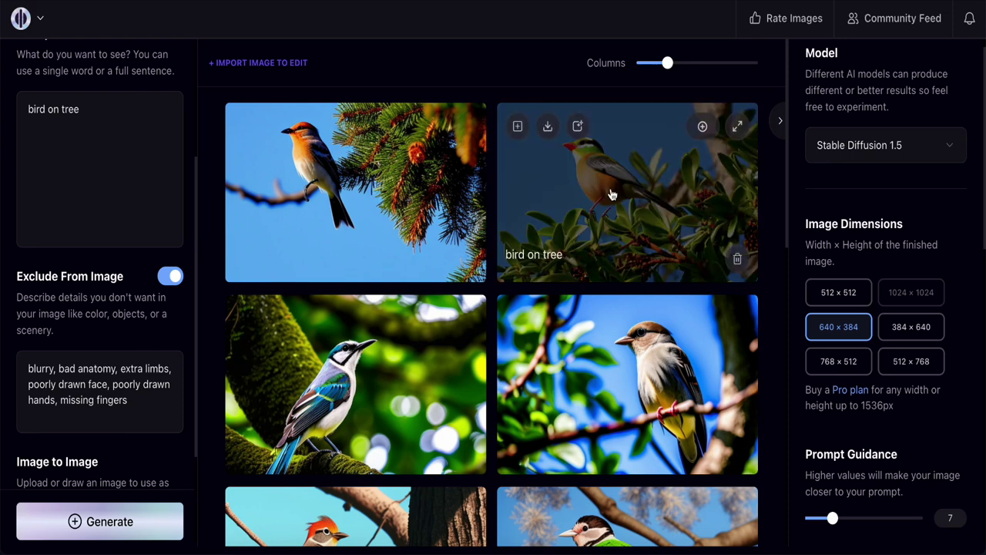
scroll(474, 282, "down", 5)
scroll(474, 282, "down", 1)
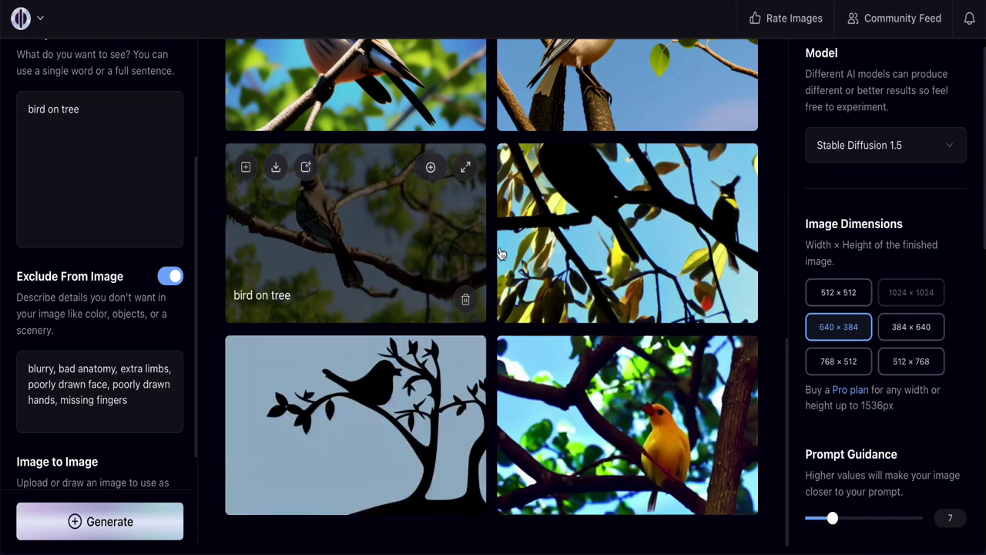
Review the Deliberate and RPG 4 bird images and the actions available for the blue bird image.
scroll(566, 245, "up", 5)
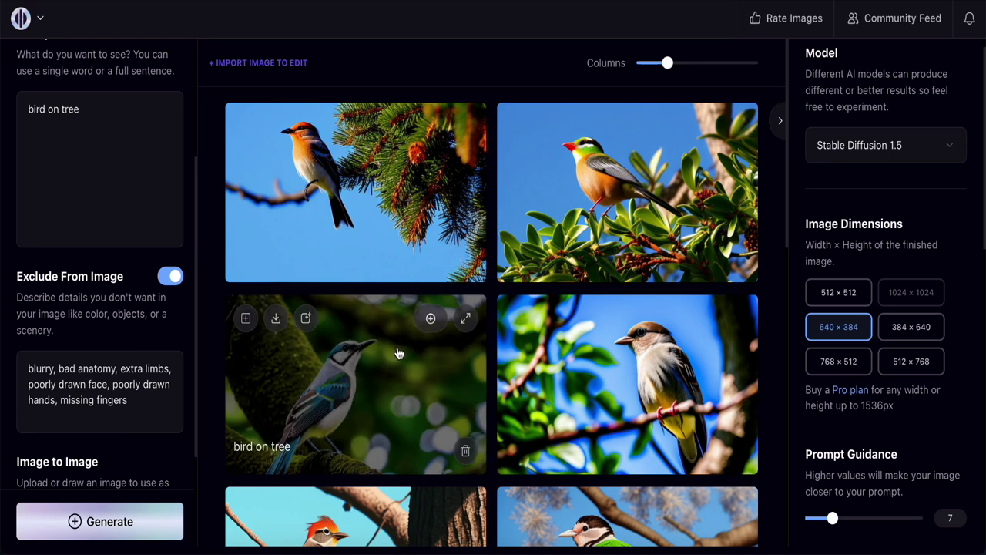
scroll(400, 381, "down", 1)
scroll(304, 329, "down", 1)
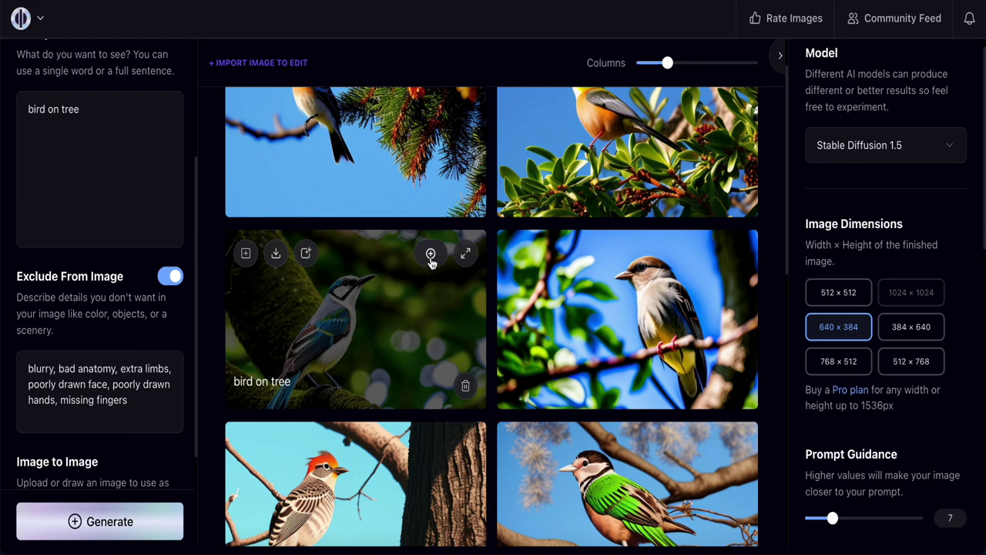
left_click(431, 255)
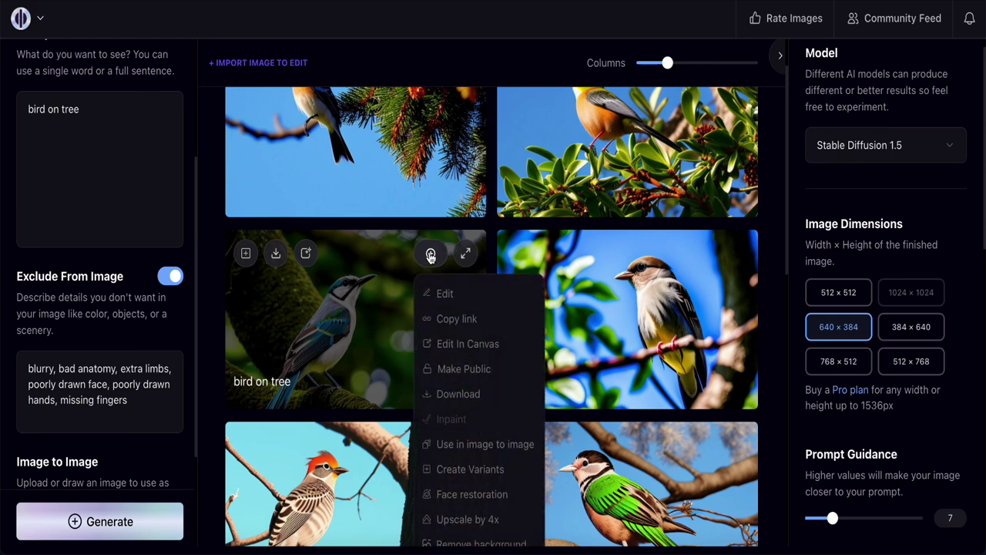
scroll(446, 316, "down", 1)
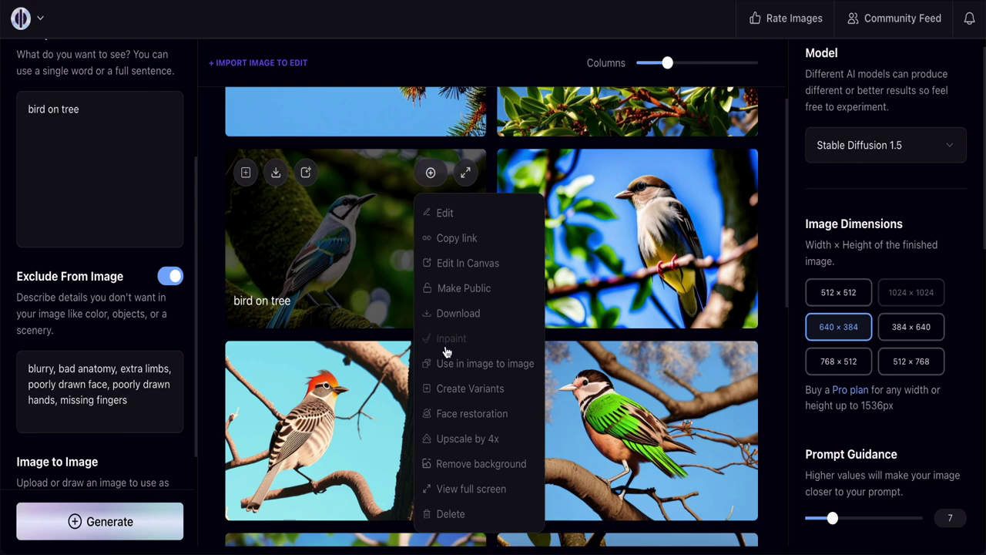
scroll(92, 234, "up", 3)
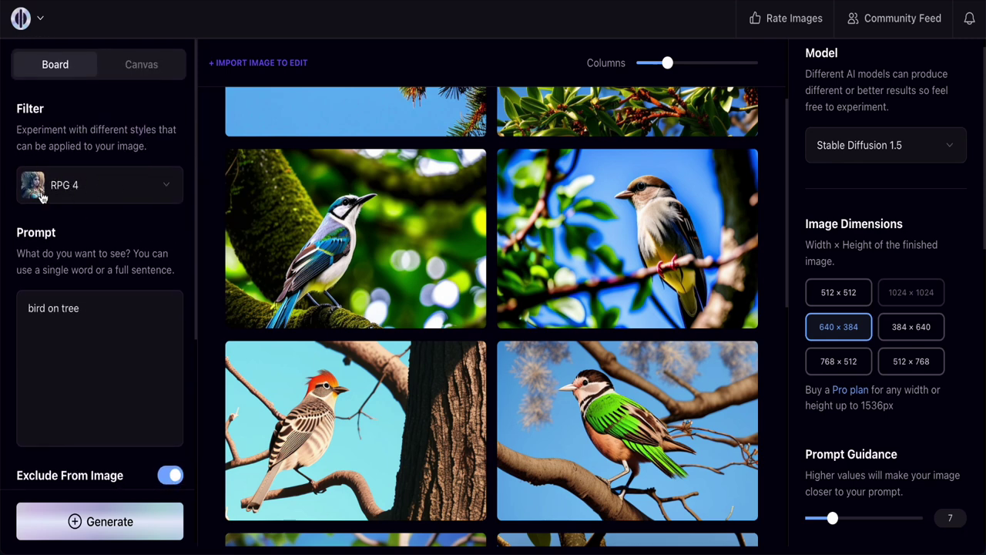
Set the filter to None and check the actions available for the blue bird image, including Inpaint.
left_click(171, 192)
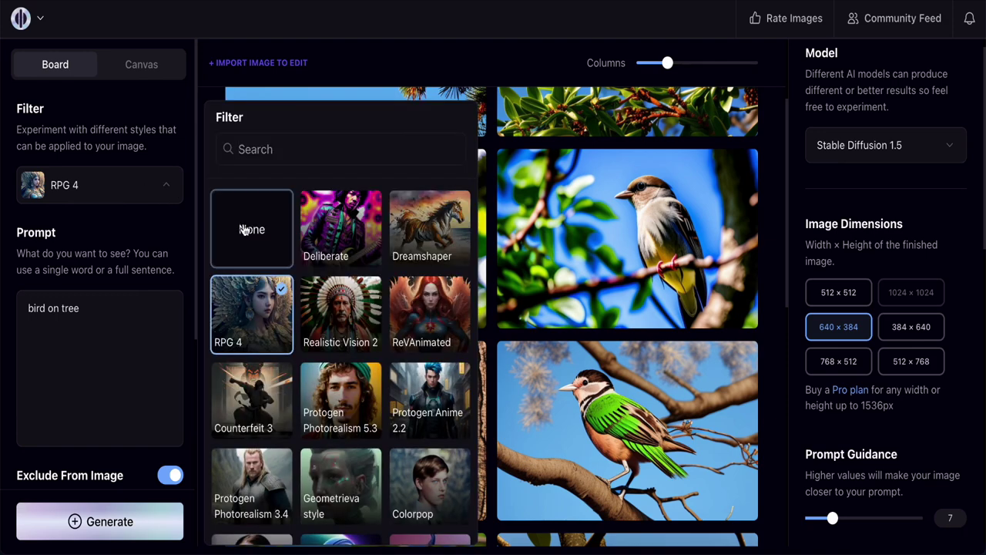
left_click(244, 229)
left_click(431, 174)
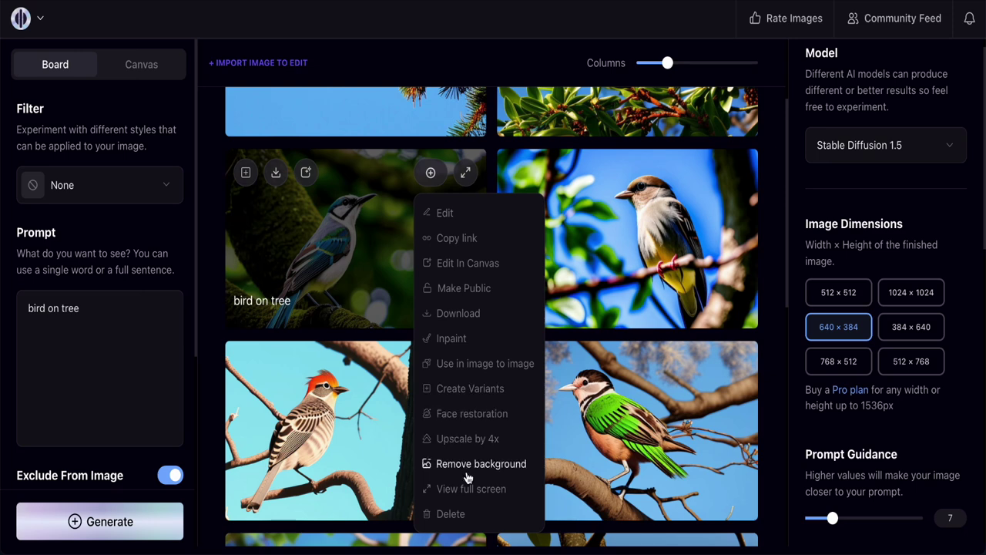
left_click(334, 238)
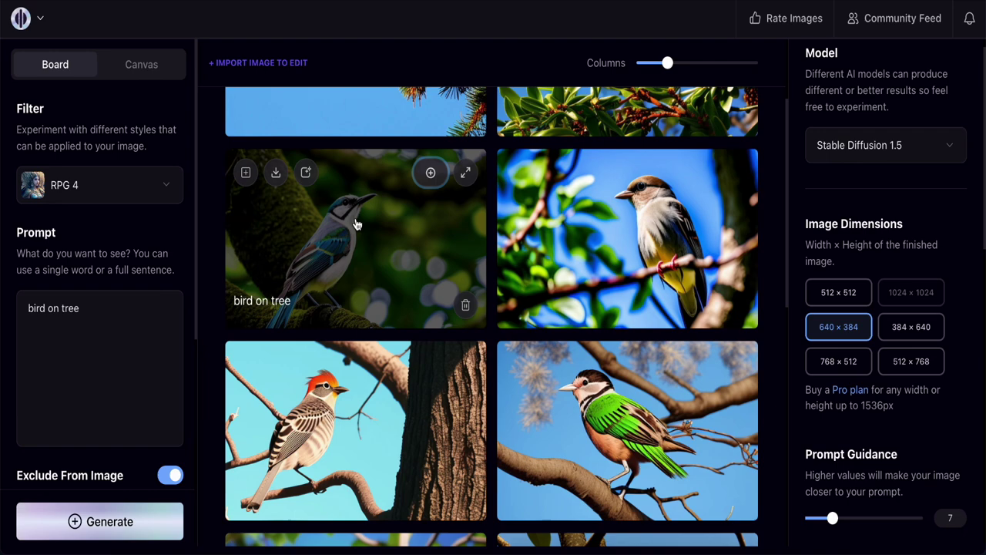
Upload the 433×576 portrait of the girl in pink from the Downloads folder as the Image to Image reference.
scroll(356, 223, "up", 2)
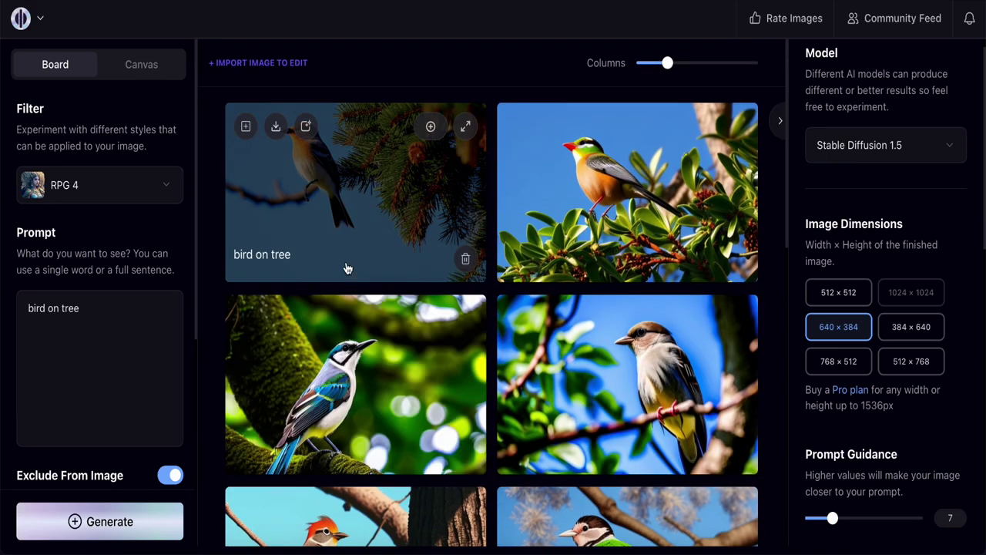
scroll(347, 268, "down", 2)
scroll(101, 398, "down", 3)
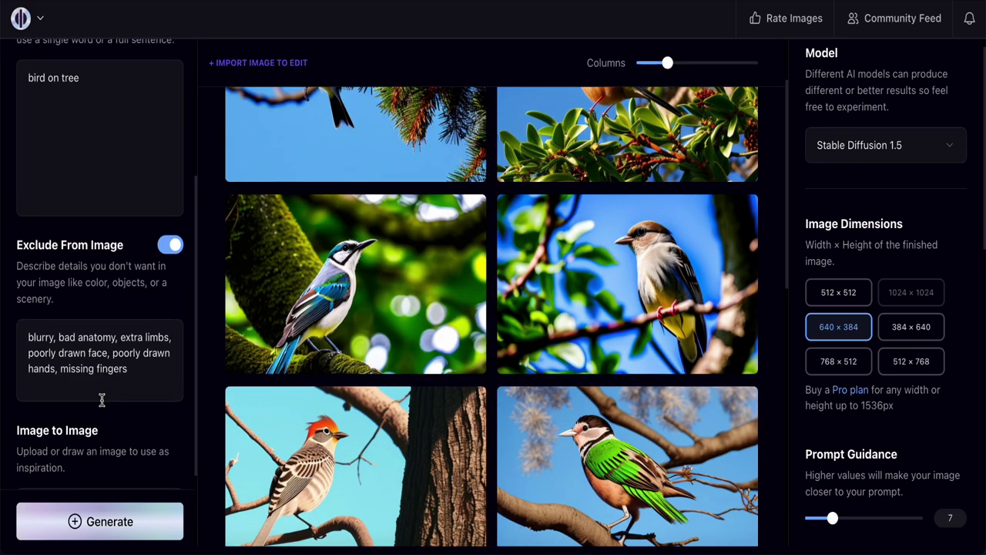
scroll(101, 399, "down", 2)
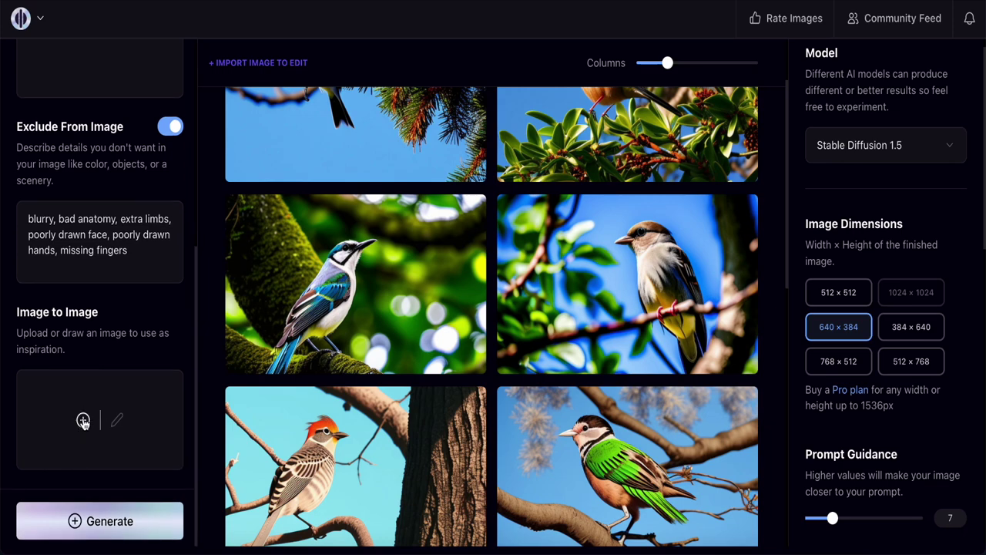
left_click(83, 420)
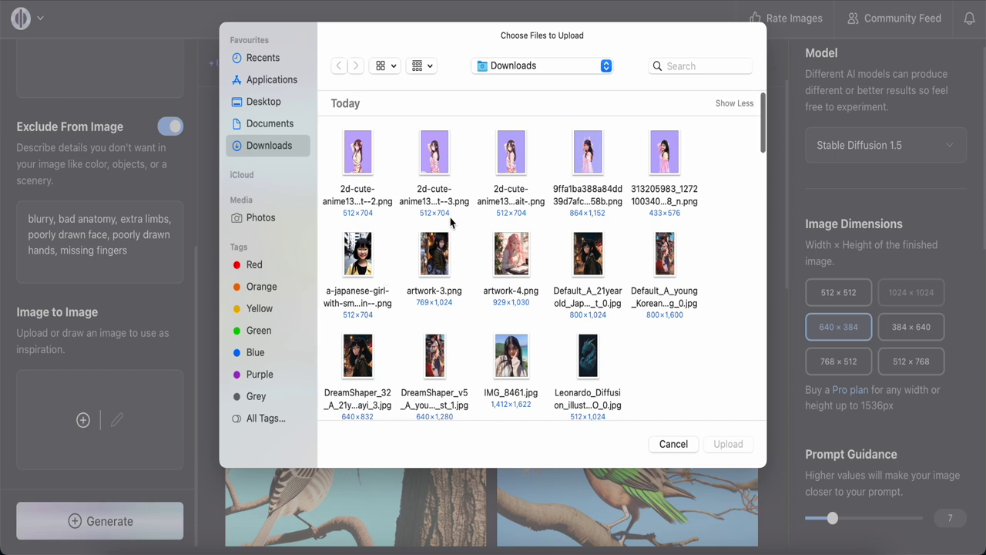
left_click(659, 158)
left_click(718, 447)
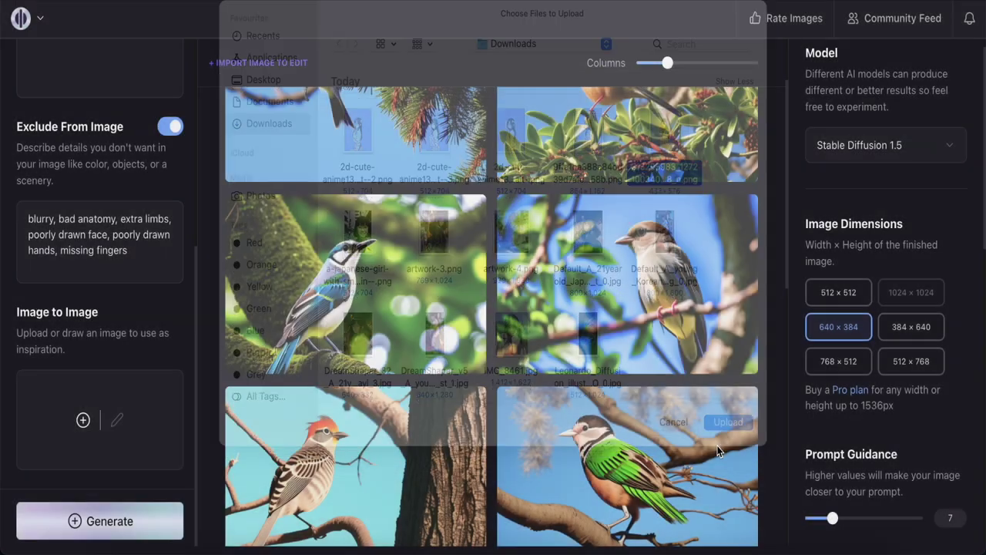
Replace the prompt with the "(2d cute anime:1.3). Fantasy" half body portrait description with detailed white sweater, golden eyeglasses and pink hair.
scroll(87, 413, "up", 5)
scroll(87, 412, "up", 3)
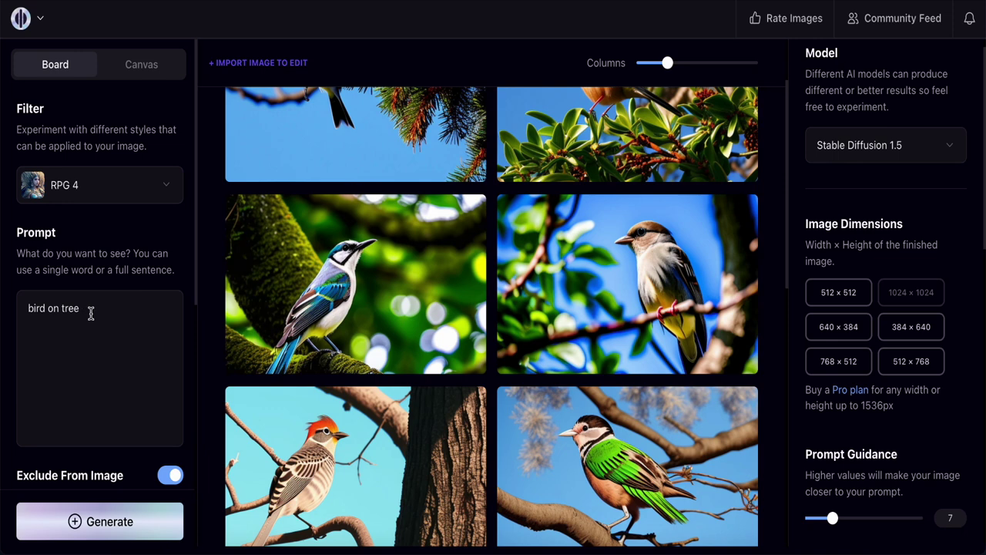
left_click_drag(88, 309, 21, 312)
key("BackSpace")
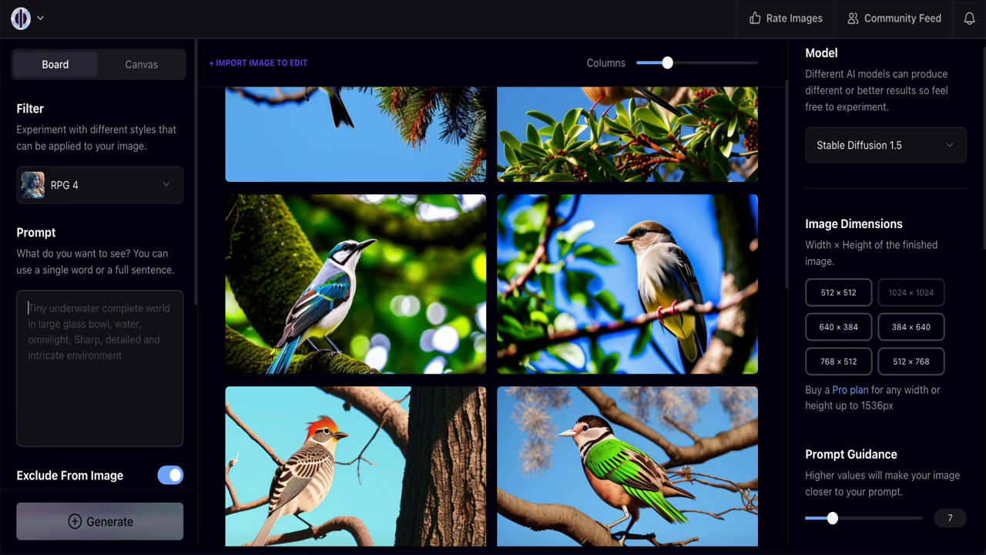
type("(2d cute anime:1.3). Fantasy. Irene Bae JooHyun, sitting, detailed white sweater. half body portrait, Vixip, design by Yusuke Kozaki, oil by Gregory Manchess. stunningly beautiful, golden eyeglasses, pink hair, blush, humble, curvy, table, home, hands. Hand drawing illustration. highly detailed. Cinematic lighting. By sumic.mic")
Replace the Exclude From Image text with the list running from "(3d, photo, real, cg:1.3)" and "colorless, worst quality" to "username, artist name".
scroll(99, 266, "down", 4)
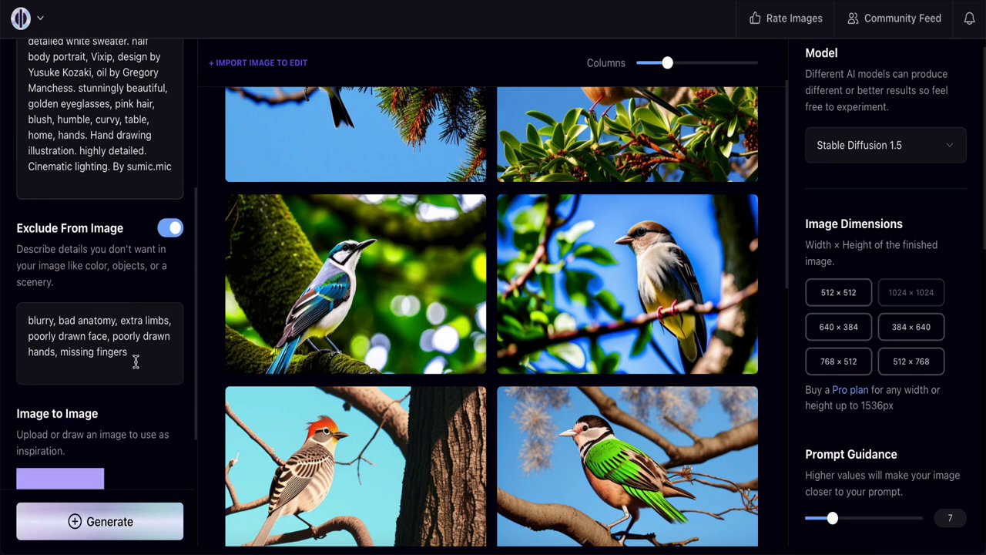
left_click_drag(137, 360, 24, 320)
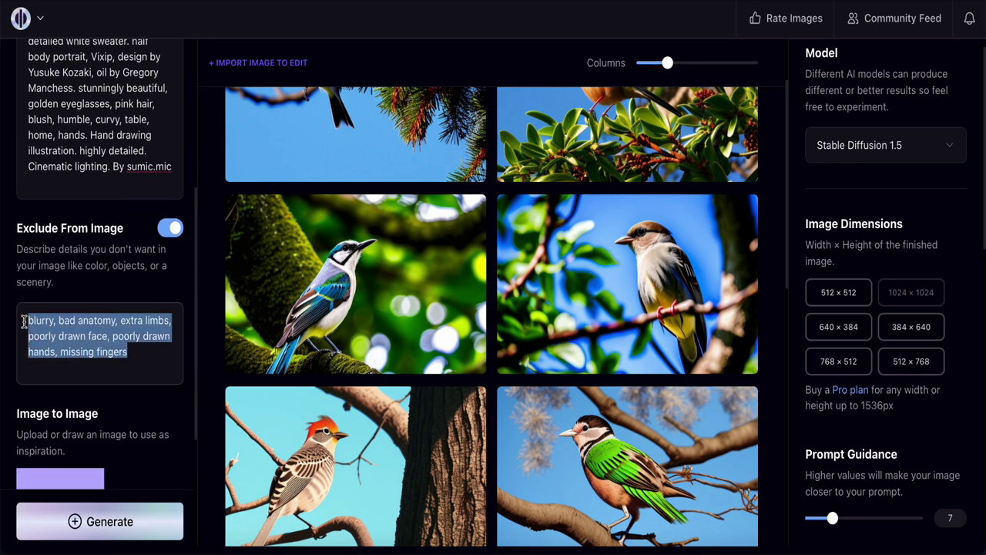
key("BackSpace")
type("(3d, photo, real, cg:1.3),, colorless, worst quality, bad quality, normal quality, cropping, out of focus, bad anatomy, sketch, lowres, deformed guitar, extra hand, extra guitar, extra digit, fewer digits, jpeg artifacts, signature, watermark, username, artist name")
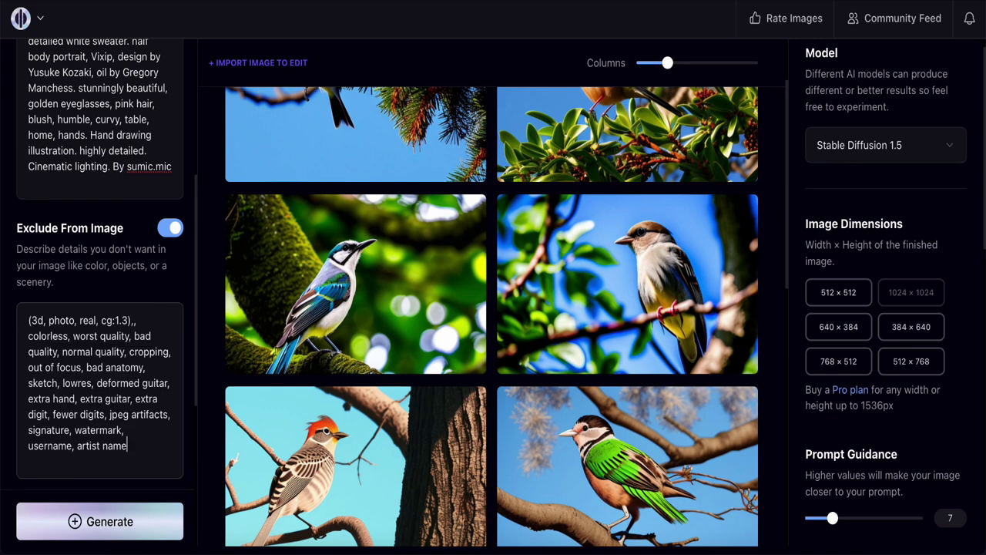
Check the exclusion text and reference portrait, and generate the anime images with an image strength of 30.
scroll(112, 412, "down", 4)
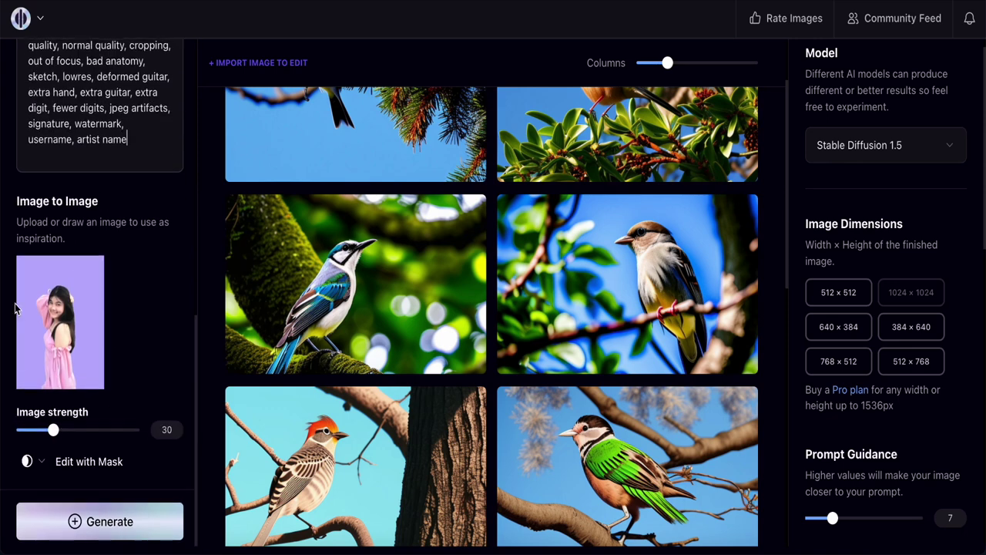
mouse_move(72, 311)
scroll(72, 312, "up", 2)
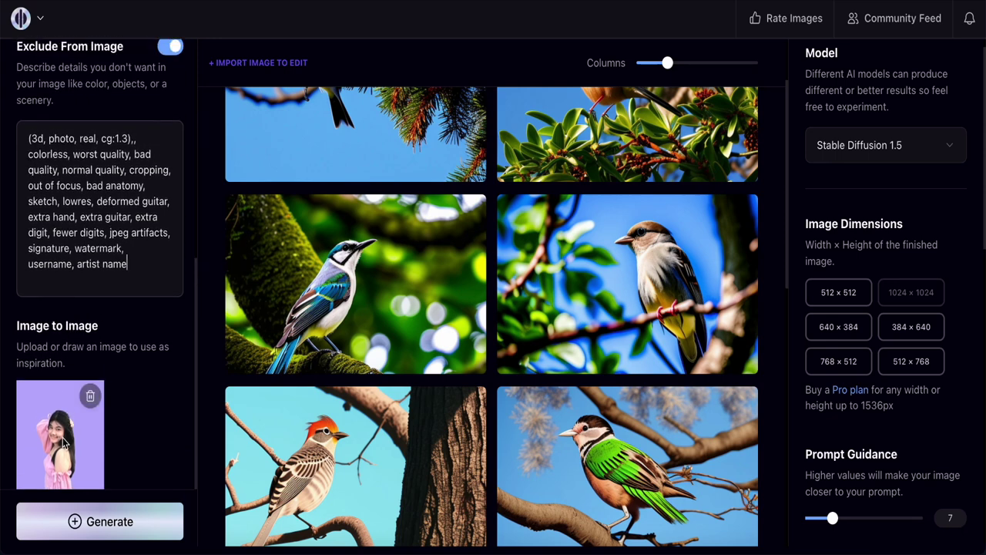
scroll(59, 440, "down", 1)
scroll(59, 420, "down", 1)
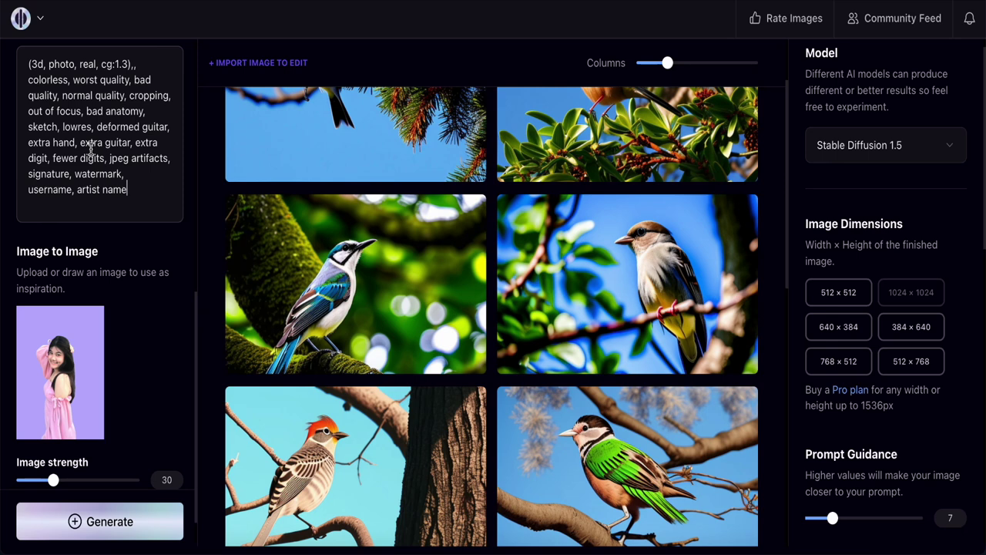
scroll(91, 147, "up", 4)
scroll(83, 123, "down", 5)
mouse_move(38, 346)
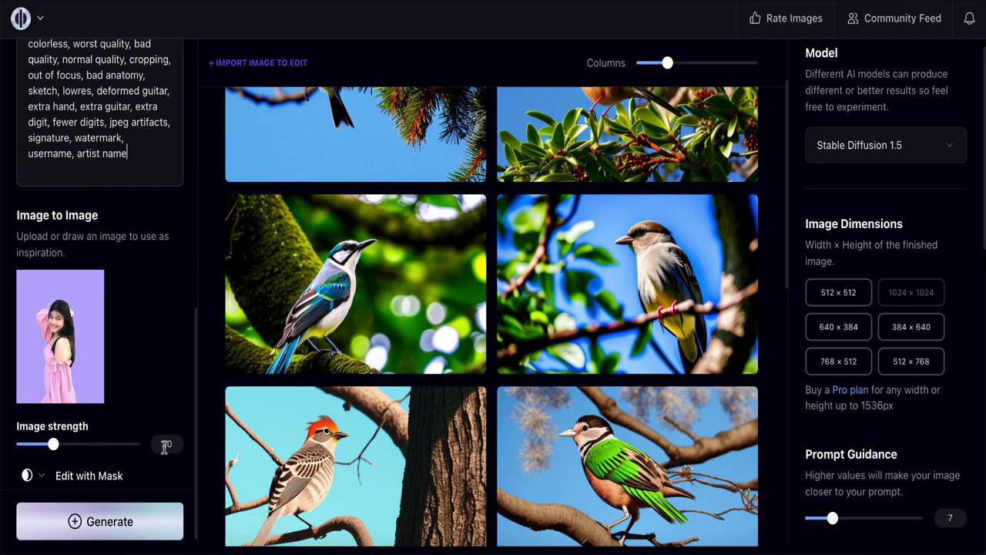
left_click(94, 530)
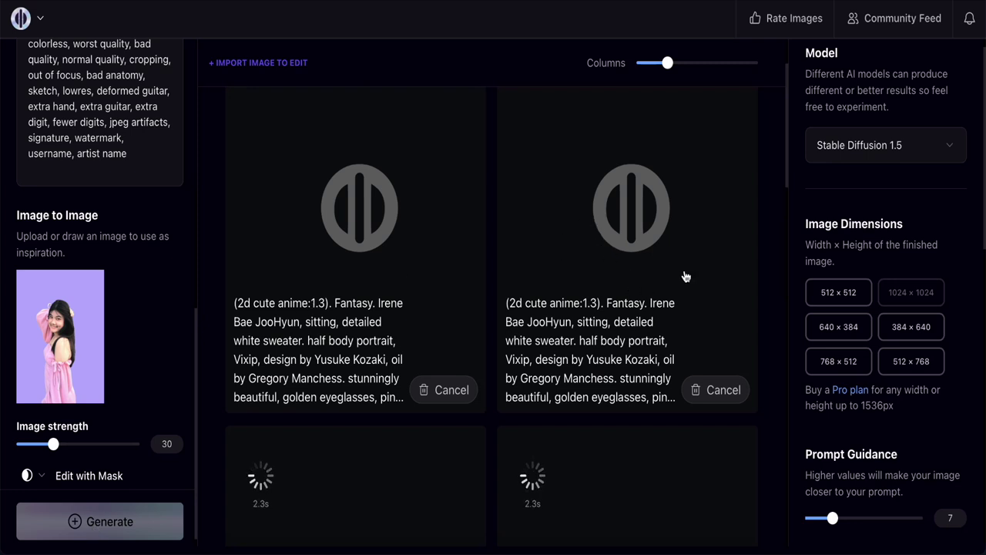
Review the anime prompt and examine the four generated portraits for pose, clothing and background against the reference.
scroll(684, 275, "down", 1)
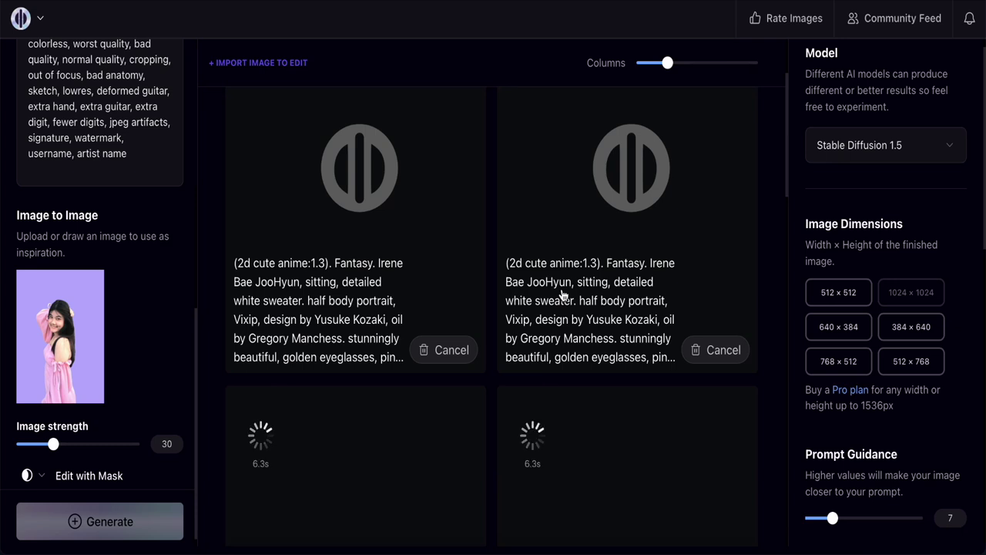
scroll(103, 178, "up", 6)
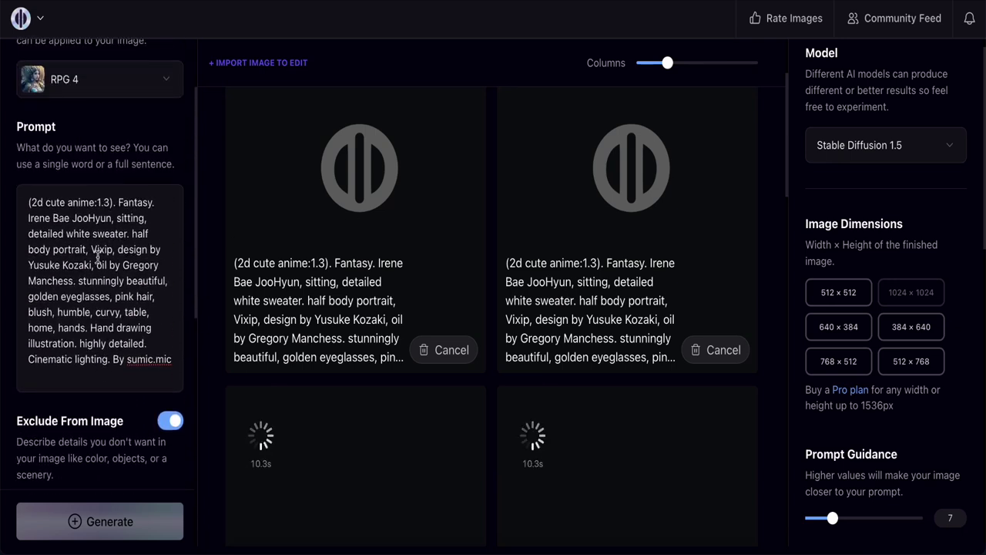
scroll(97, 257, "down", 4)
scroll(76, 403, "down", 2)
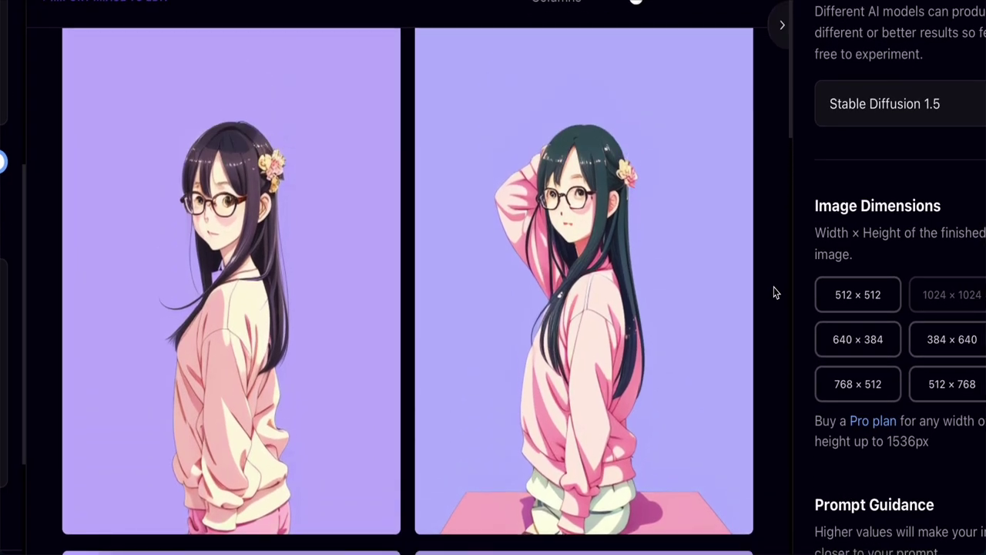
scroll(773, 286, "down", 8)
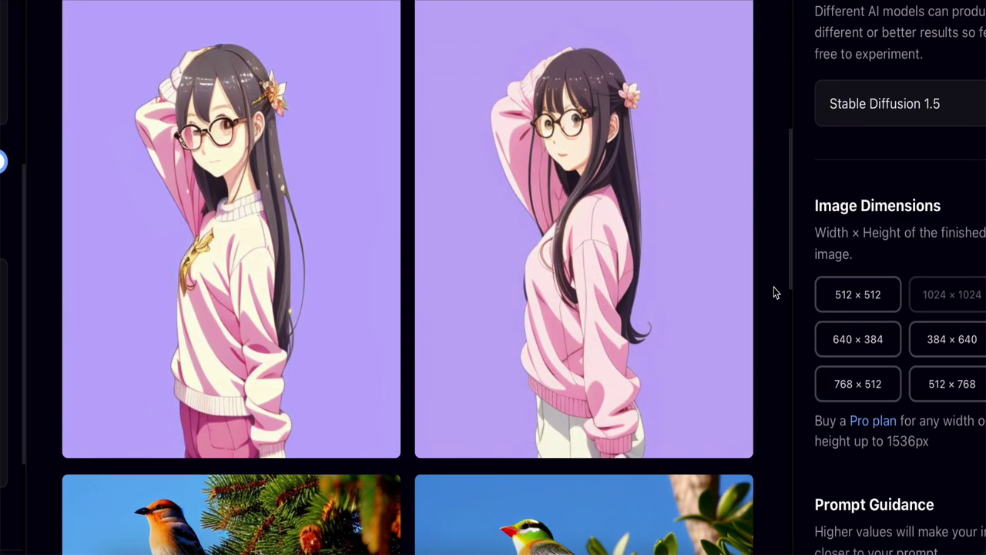
scroll(773, 288, "up", 1)
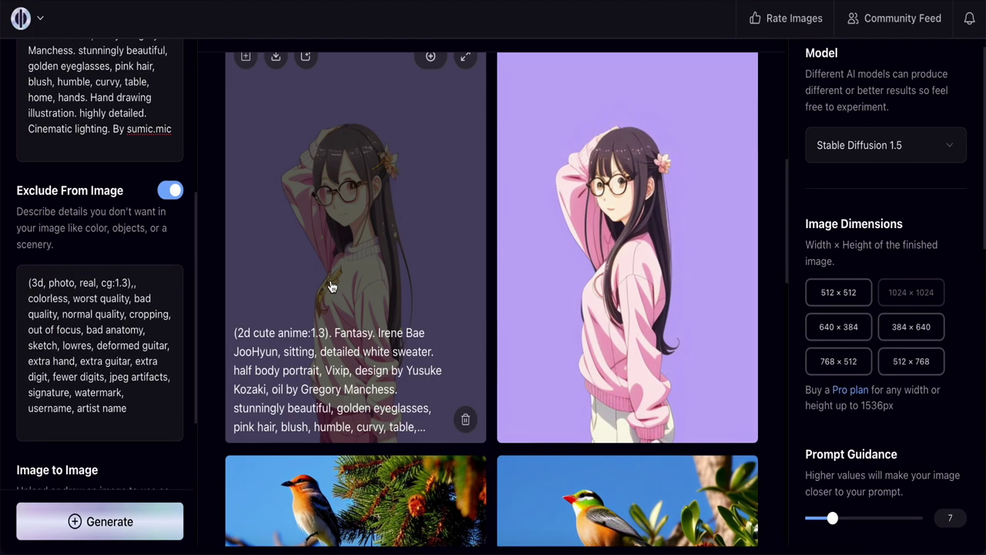
scroll(346, 216, "up", 5)
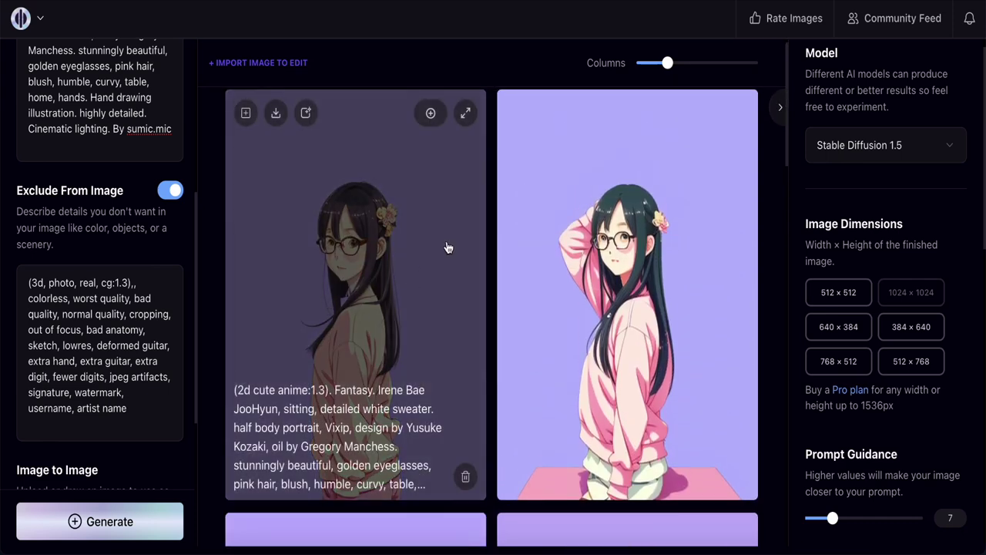
scroll(209, 309, "down", 3)
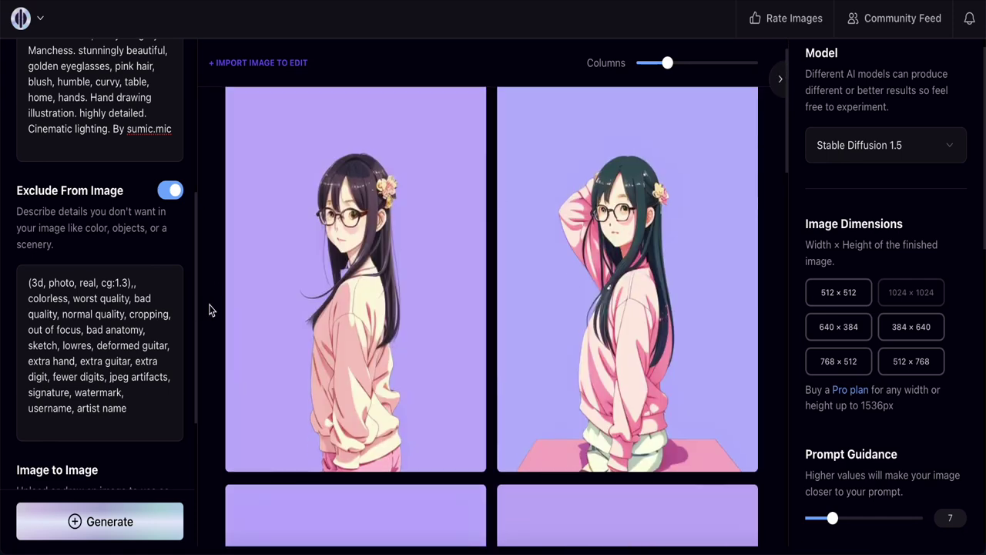
scroll(209, 308, "up", 2)
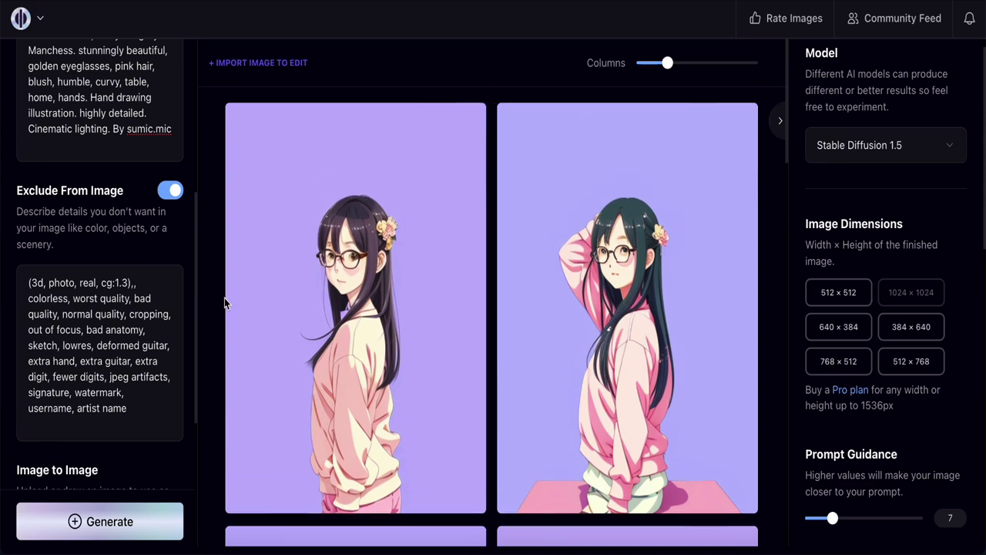
mouse_move(279, 290)
scroll(207, 374, "down", 1)
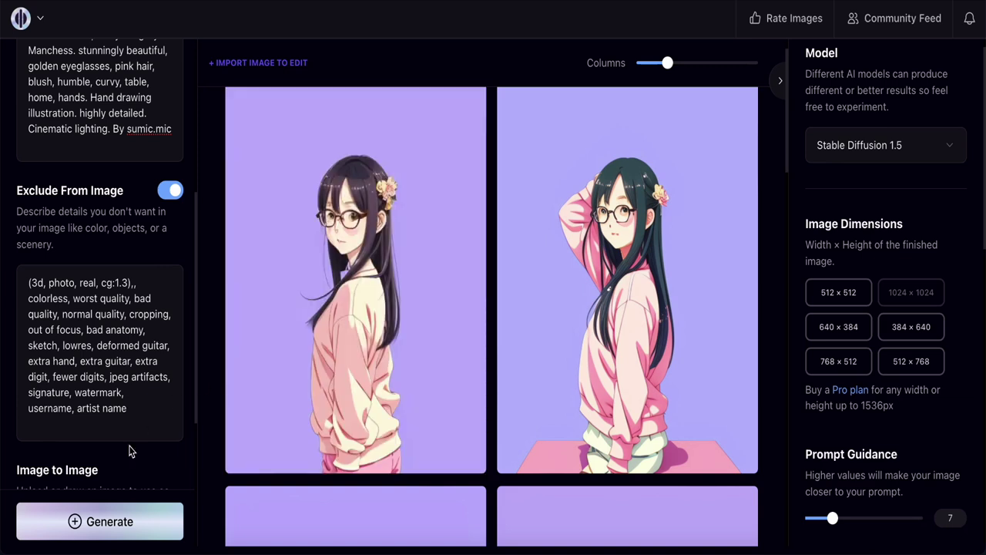
Raise the image strength of the reference portrait to 93.
scroll(143, 429, "down", 5)
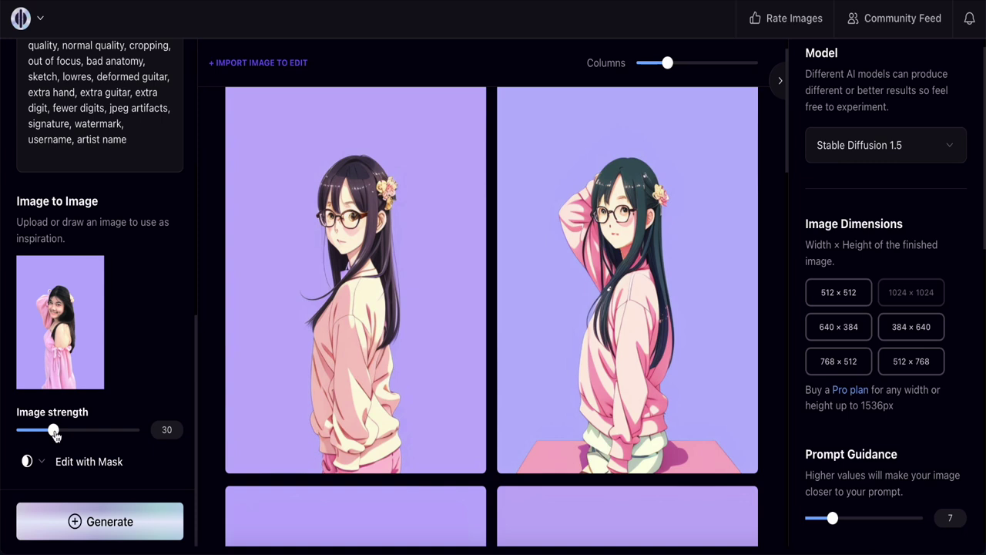
left_click_drag(56, 434, 122, 434)
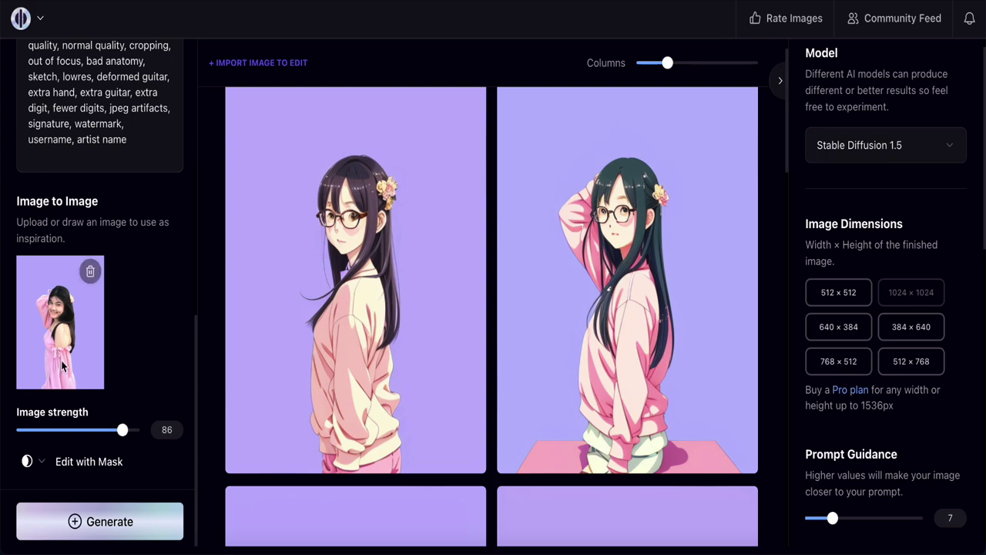
mouse_move(404, 233)
left_click_drag(123, 433, 133, 433)
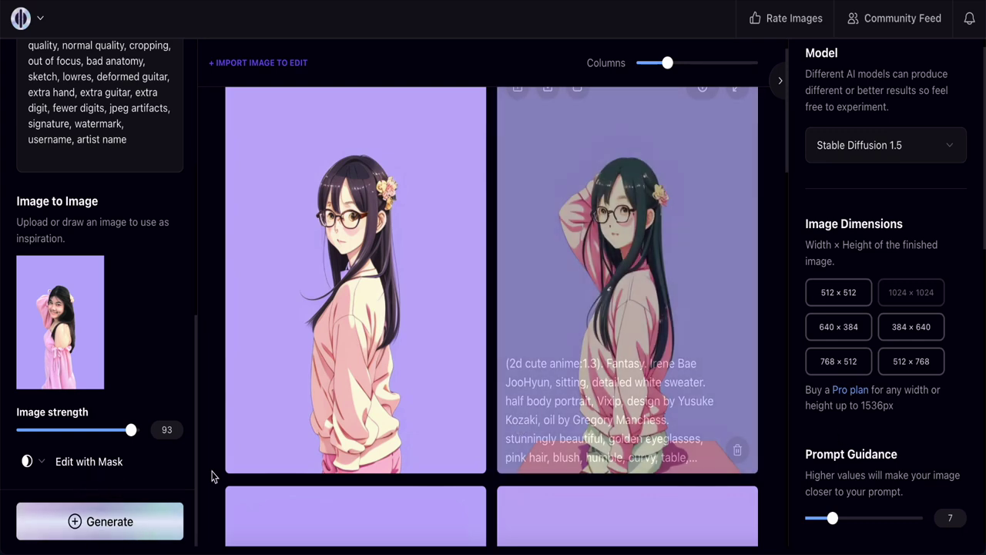
Generate portraits from the reference image at an image strength of 93 and compare all the results with the uploaded photo.
left_click(104, 534)
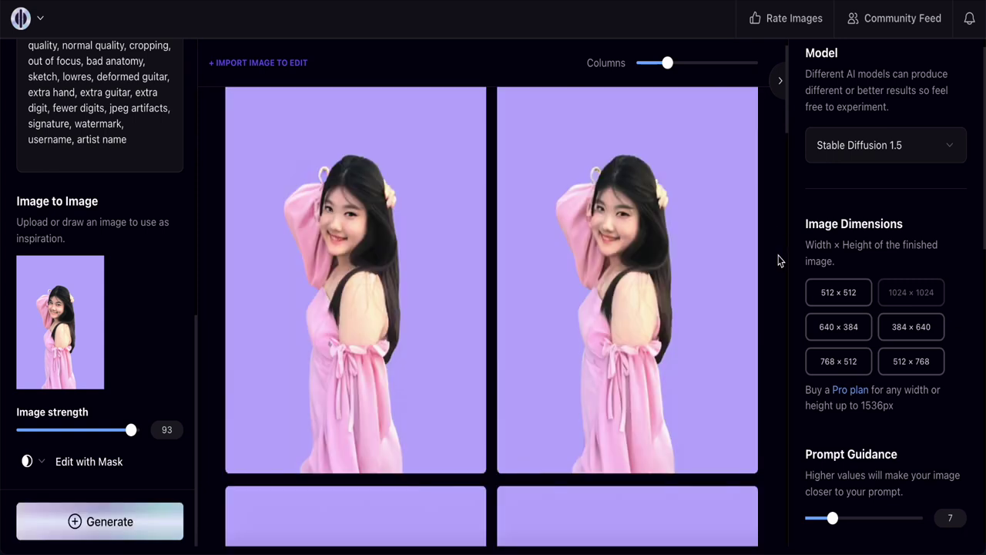
scroll(790, 293, "down", 1)
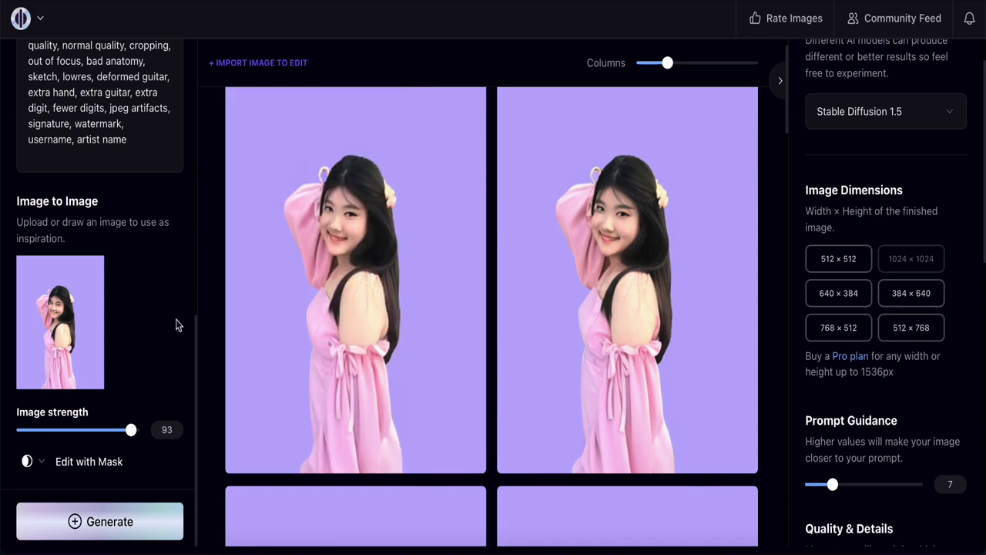
mouse_move(46, 348)
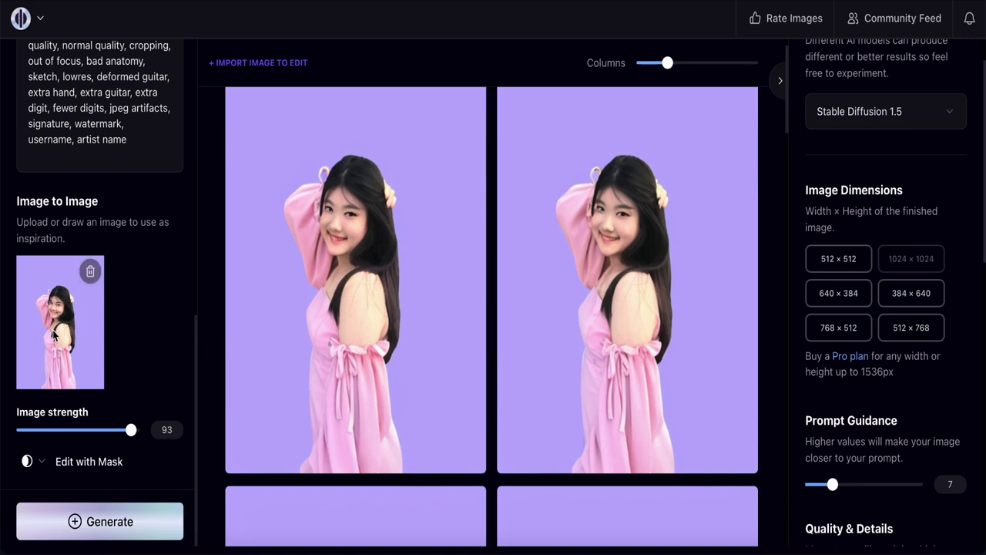
mouse_move(289, 359)
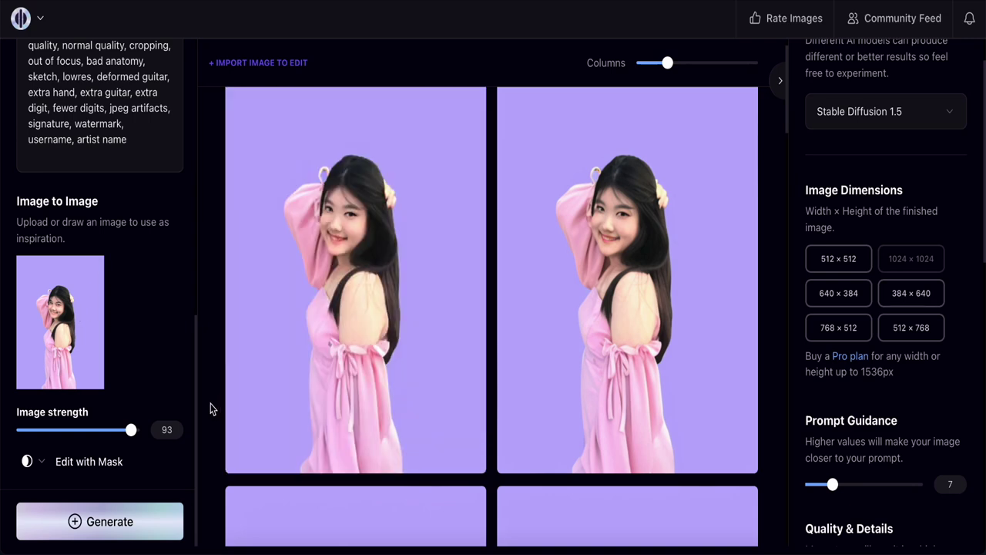
scroll(212, 408, "down", 4)
scroll(211, 408, "down", 1)
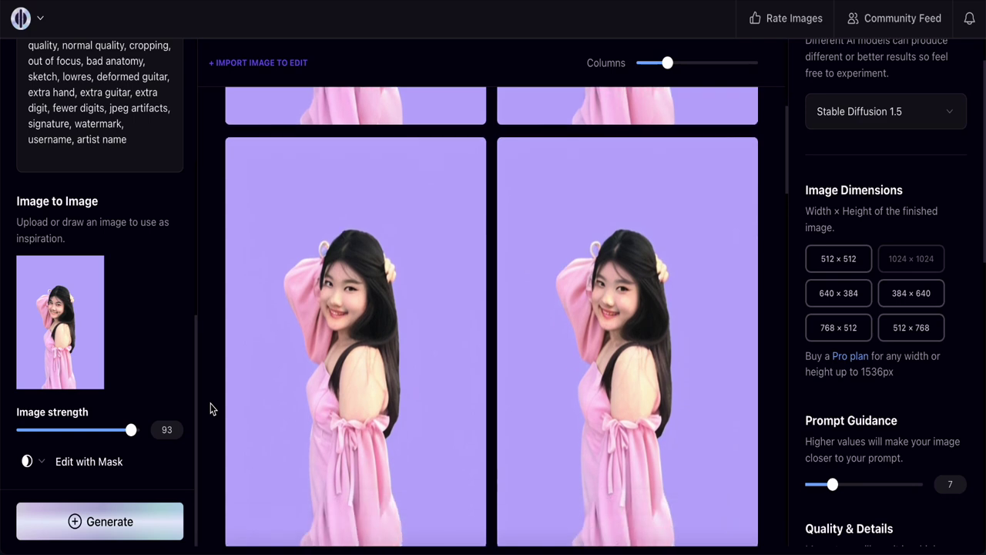
scroll(211, 409, "down", 1)
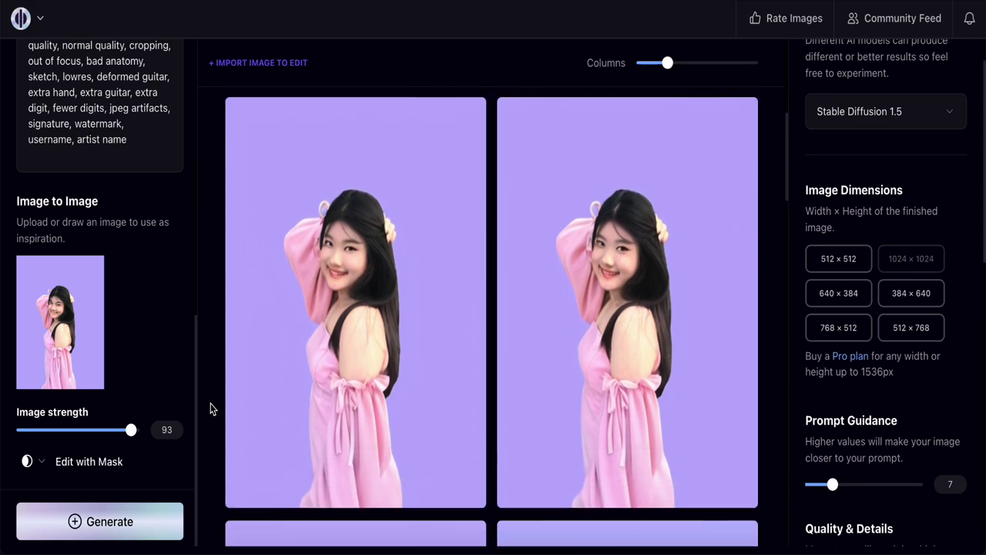
scroll(209, 406, "down", 10)
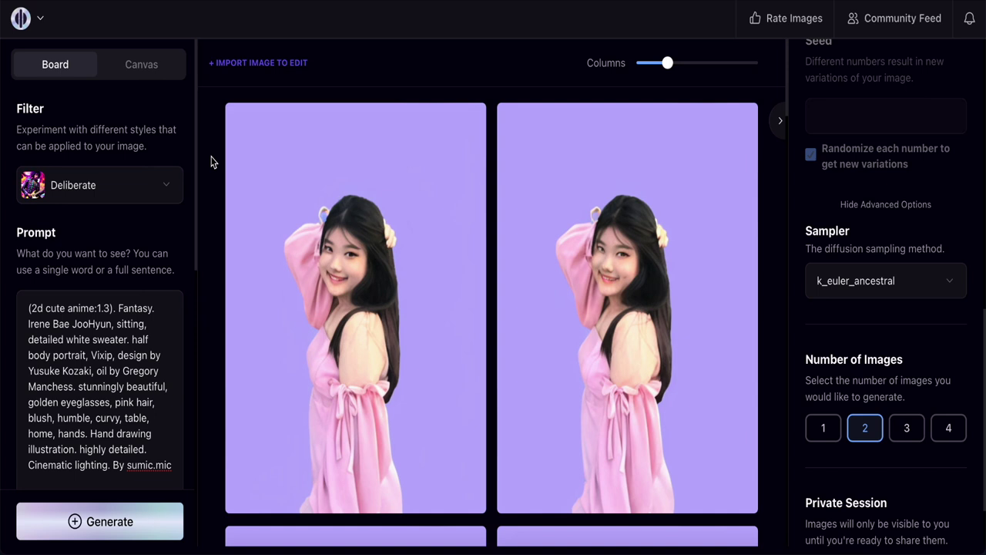